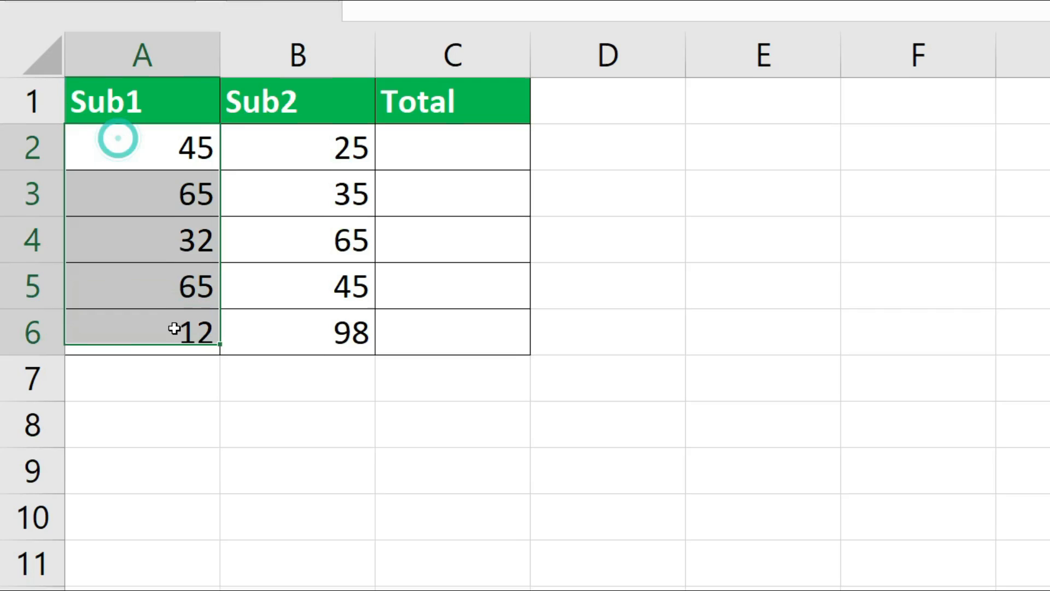
Step: Enter the formula =A2+B2 in cell C2 to total the first row's Sub1 and Sub2 values
{"action": "left_click_drag", "start_coordinate": [325, 152], "coordinate": [327, 330]}
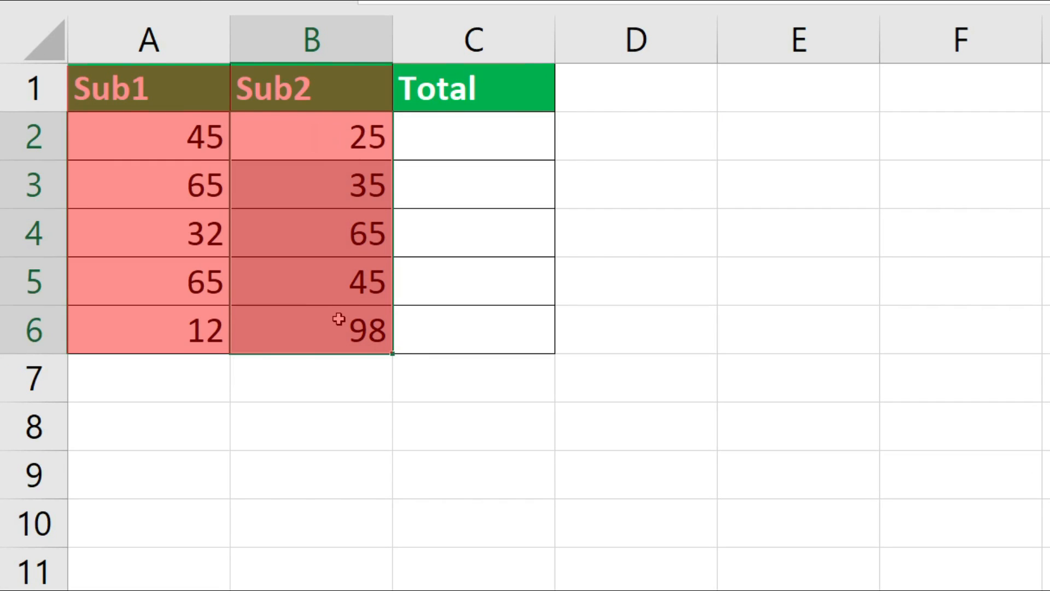
{"action": "left_click", "coordinate": [437, 140]}
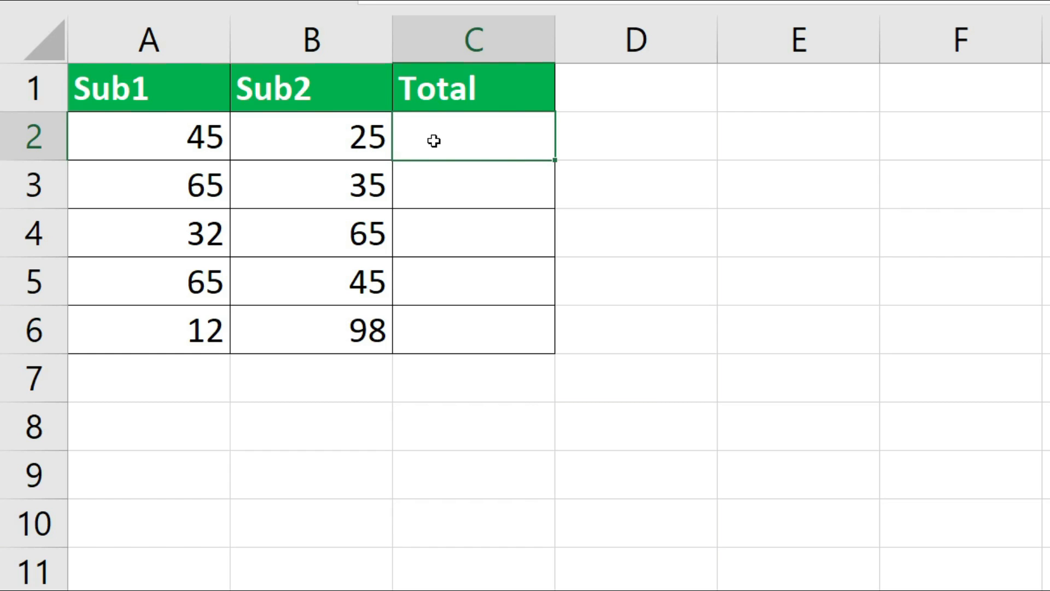
{"action": "left_click", "coordinate": [126, 142]}
{"action": "type", "text": "+"}
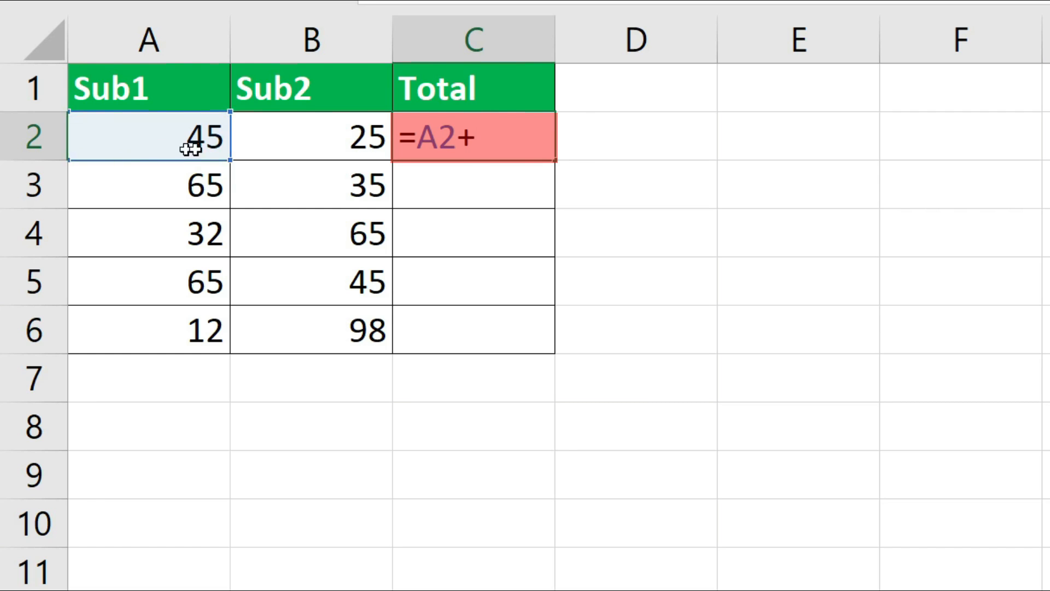
{"action": "left_click", "coordinate": [304, 132]}
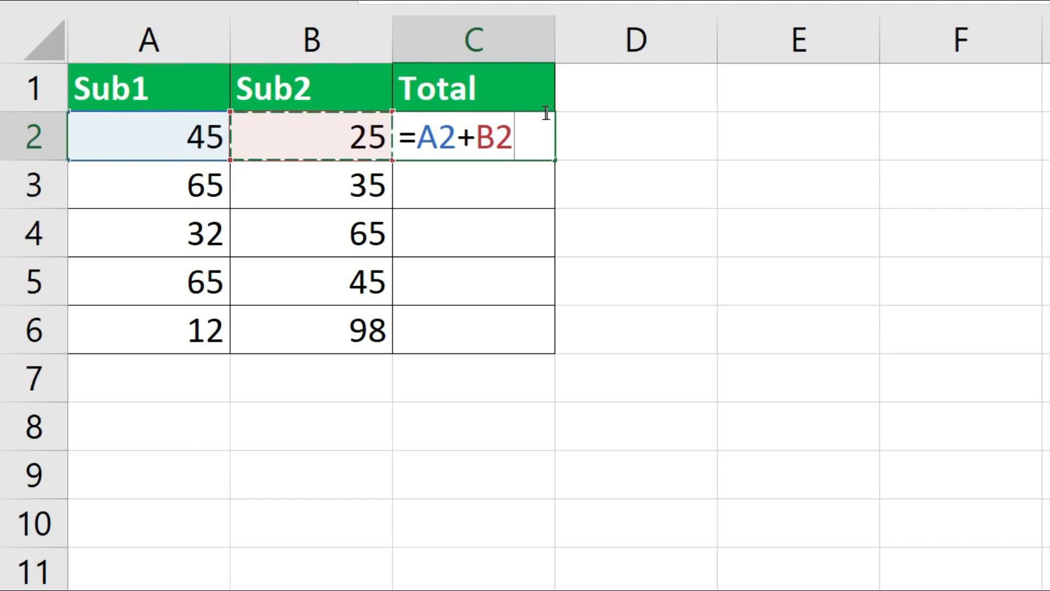
{"action": "left_click_drag", "start_coordinate": [525, 136], "coordinate": [416, 137]}
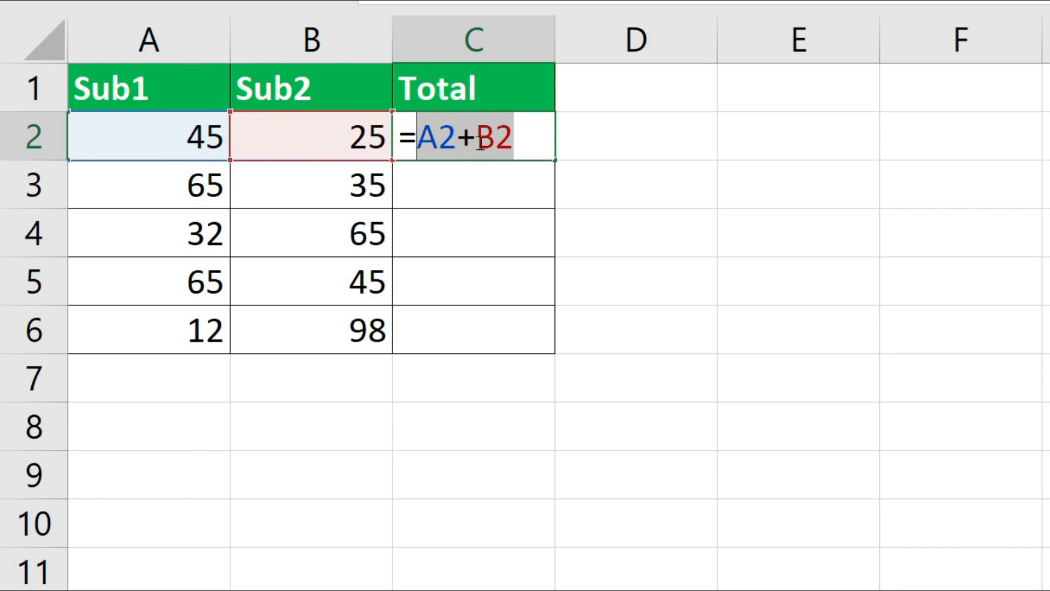
{"action": "left_click", "coordinate": [438, 138]}
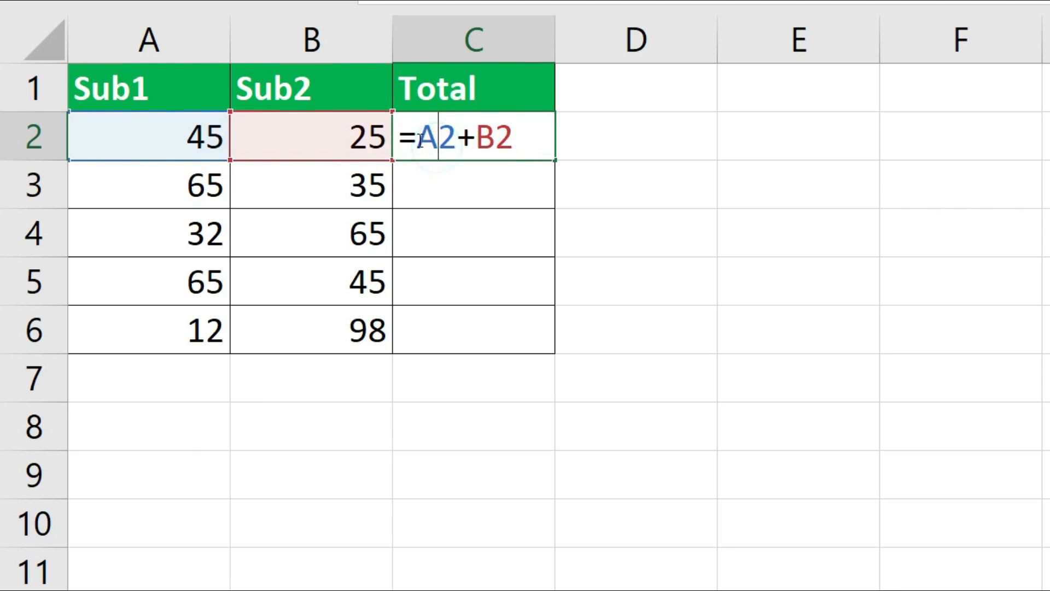
{"action": "left_click_drag", "start_coordinate": [415, 137], "coordinate": [458, 136]}
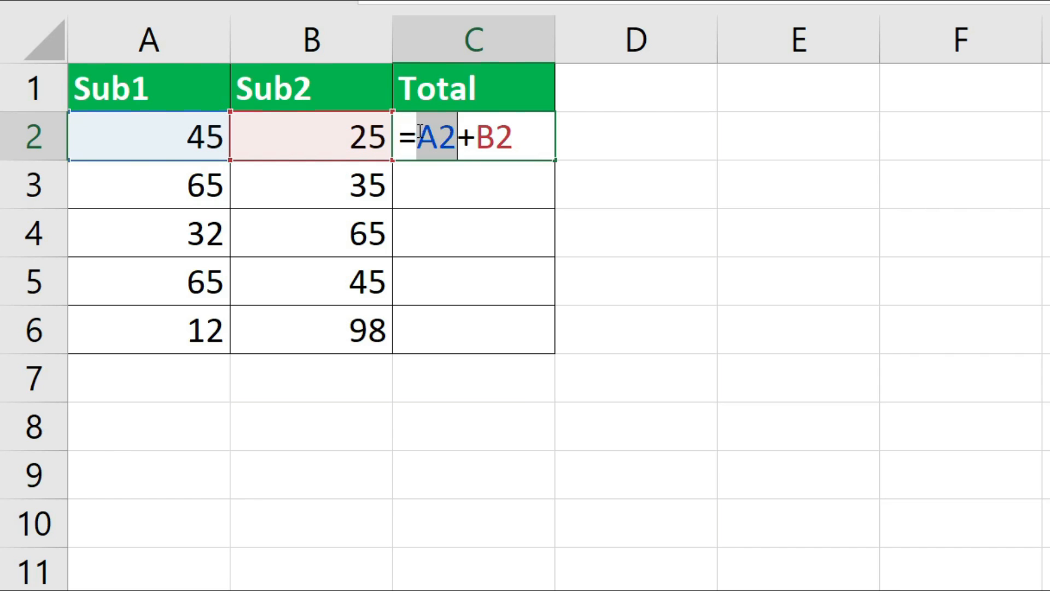
{"action": "left_click_drag", "start_coordinate": [475, 137], "coordinate": [523, 132]}
{"action": "left_click", "coordinate": [524, 133]}
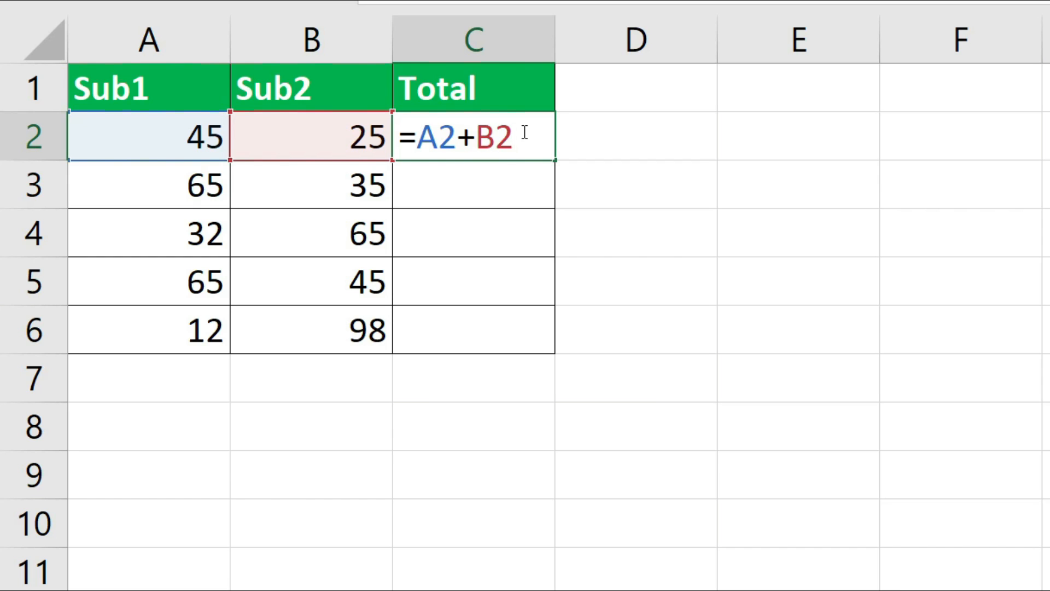
{"action": "key", "text": "Return"}
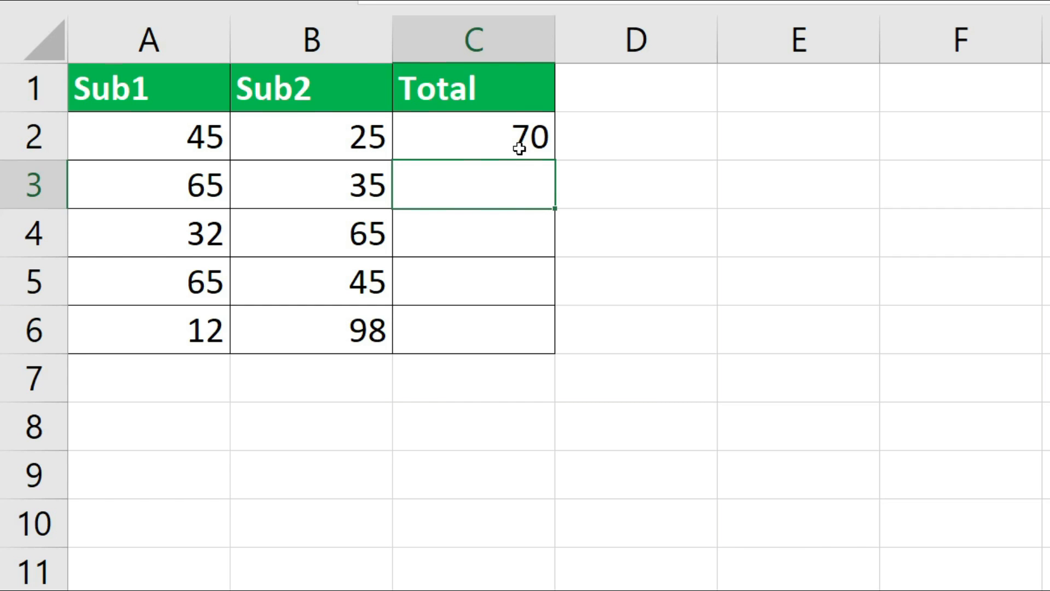
Step: Fill the formula in C2 down through C6 to total the remaining rows
{"action": "left_click", "coordinate": [511, 141]}
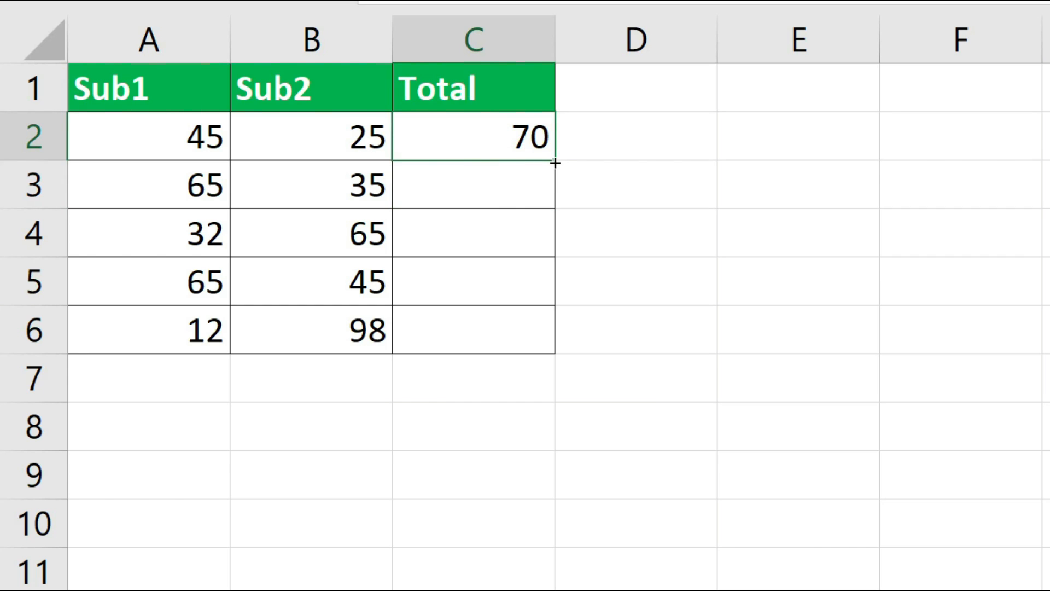
{"action": "left_click_drag", "start_coordinate": [555, 163], "coordinate": [556, 344]}
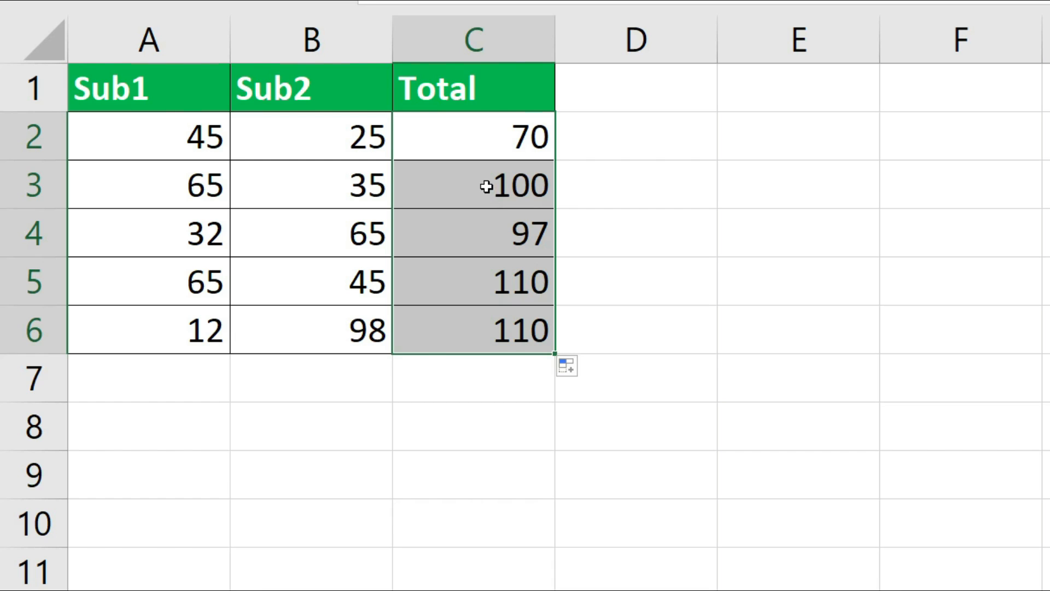
{"action": "left_click", "coordinate": [512, 151]}
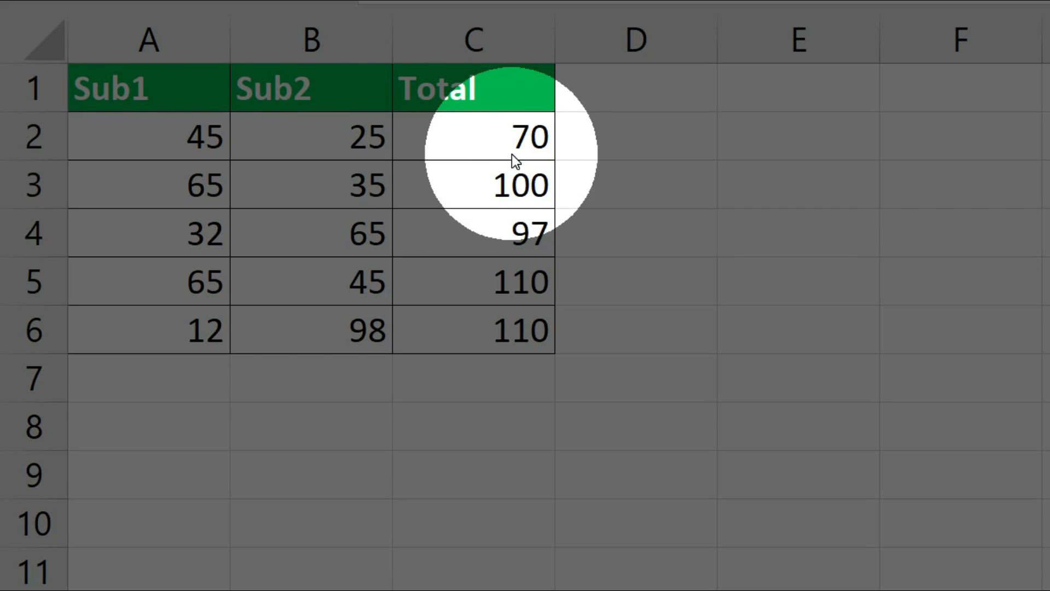
Step: Inspect the formulas in C2 through C6 one by one to see how their references shift, leaving each unedited
{"action": "double_click", "coordinate": [471, 138]}
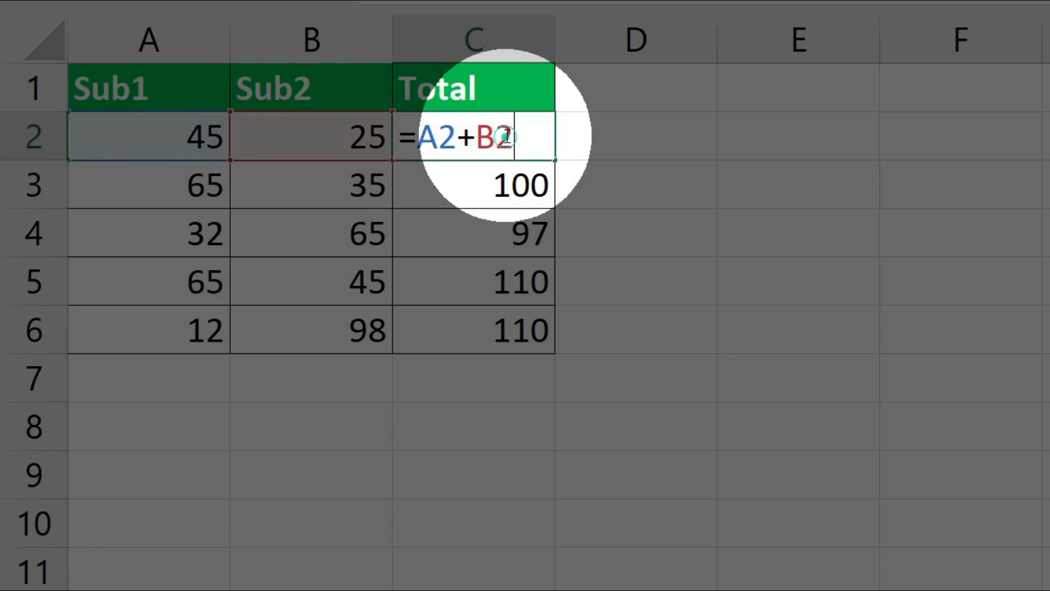
{"action": "key", "text": "Escape"}
{"action": "double_click", "coordinate": [458, 174]}
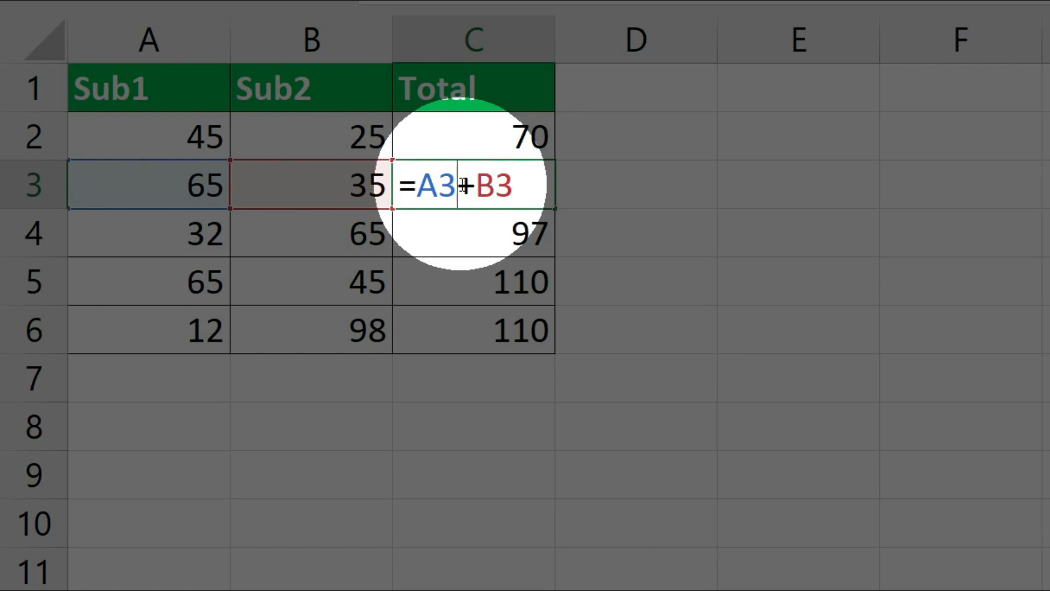
{"action": "key", "text": "Escape"}
{"action": "left_click", "coordinate": [468, 223]}
{"action": "double_click", "coordinate": [469, 225]}
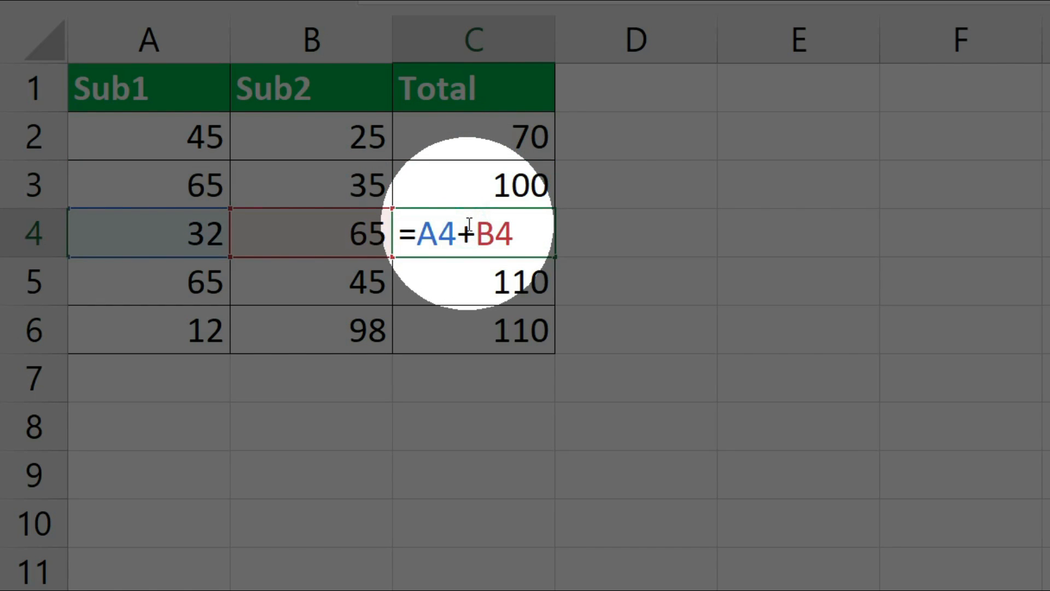
{"action": "key", "text": "Escape"}
{"action": "left_click", "coordinate": [468, 270]}
{"action": "double_click", "coordinate": [468, 270]}
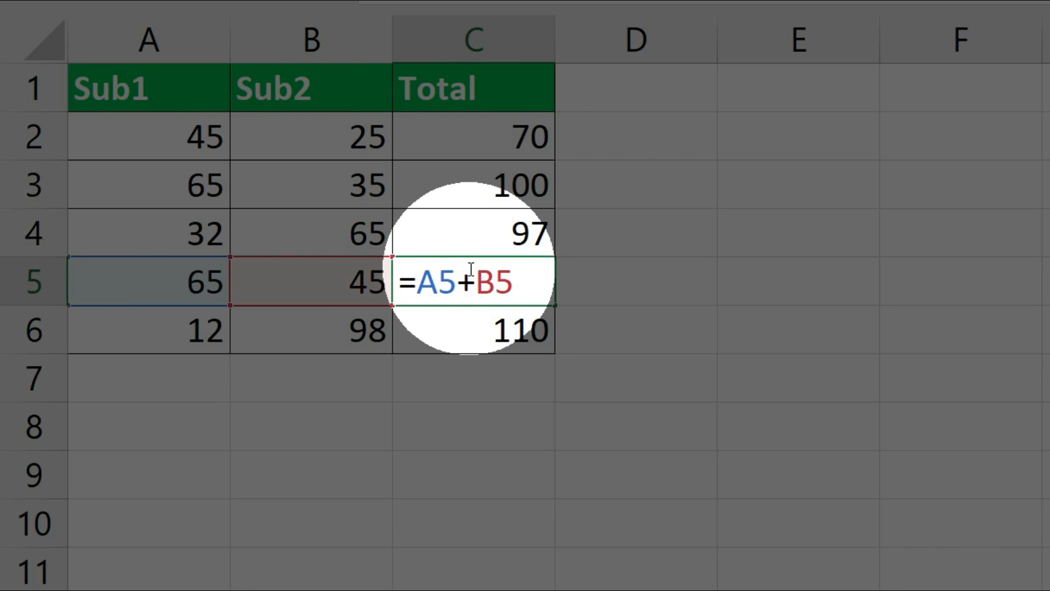
{"action": "key", "text": "Escape"}
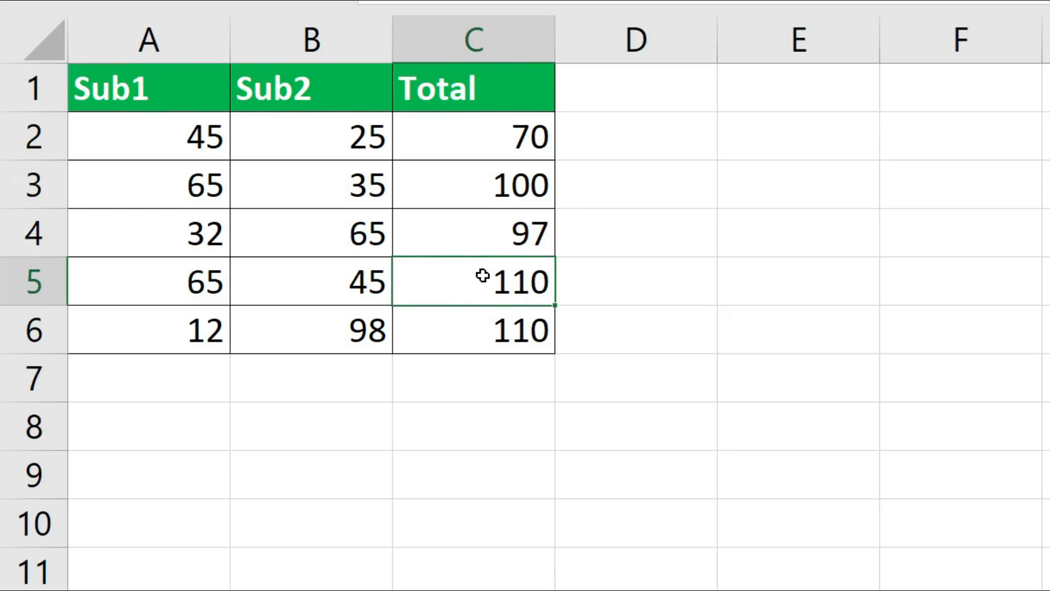
{"action": "double_click", "coordinate": [484, 316]}
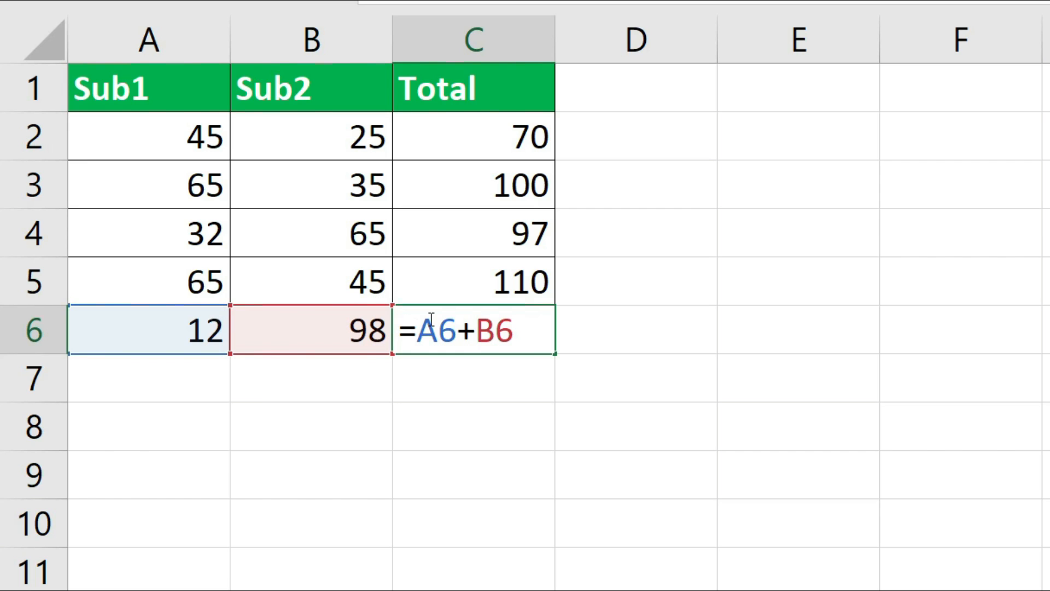
{"action": "left_click_drag", "start_coordinate": [419, 320], "coordinate": [514, 330]}
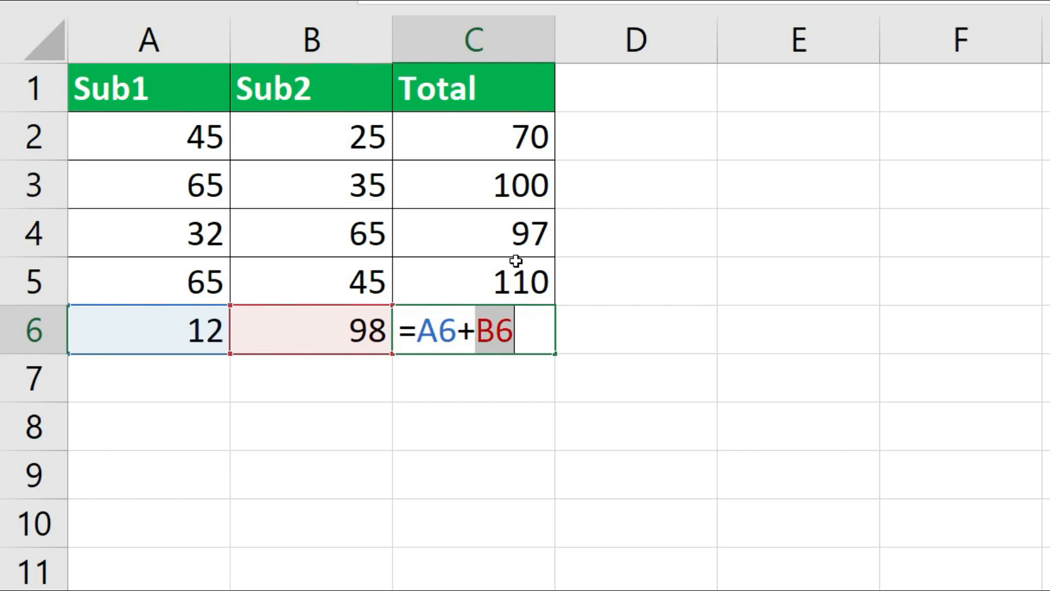
{"action": "key", "text": "Escape"}
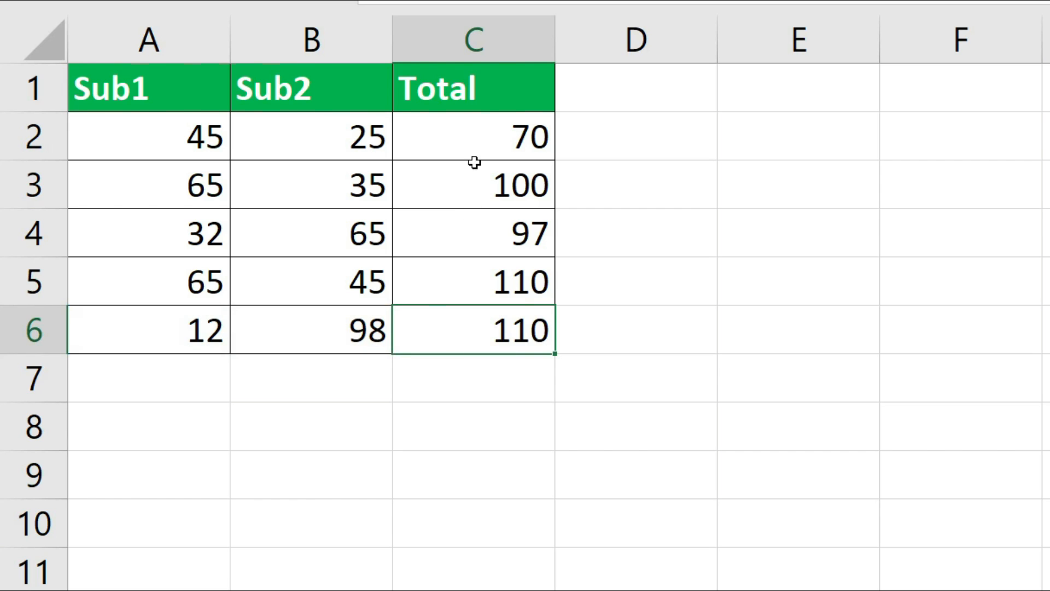
Step: Compare the cell references in the formula of C2 with those in C6
{"action": "left_click", "coordinate": [480, 134]}
{"action": "double_click", "coordinate": [480, 133]}
{"action": "key", "text": "Escape"}
{"action": "double_click", "coordinate": [489, 326]}
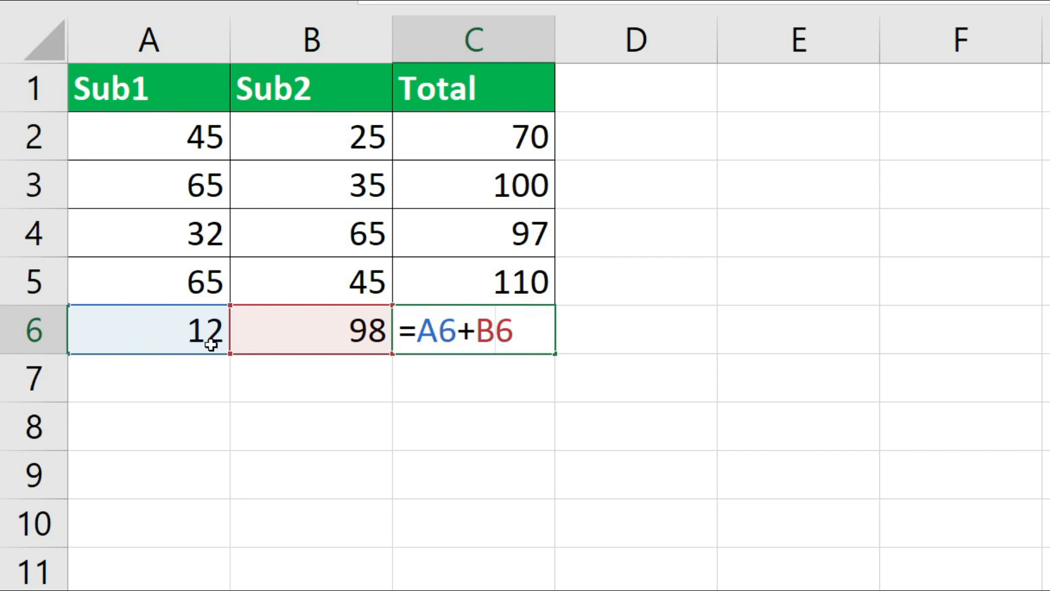
{"action": "key", "text": "Escape"}
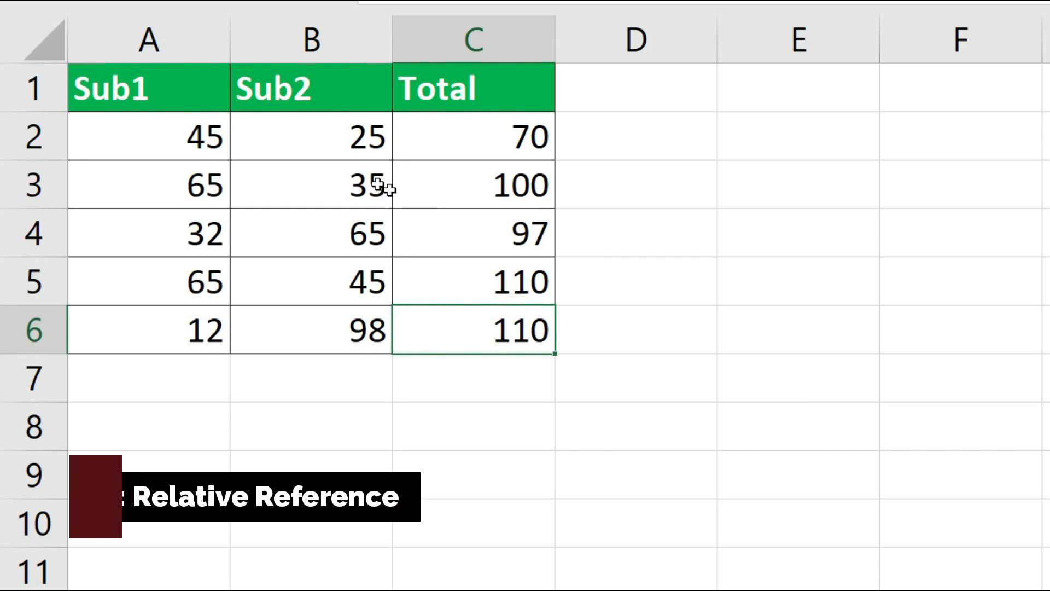
Step: Examine which Sub1 and Sub2 cells the totals in rows 3 to 6 draw on, opening the formulas in C4, C5 and C6
{"action": "left_click_drag", "start_coordinate": [188, 182], "coordinate": [347, 180]}
{"action": "left_click_drag", "start_coordinate": [540, 184], "coordinate": [505, 328]}
{"action": "left_click", "coordinate": [485, 190]}
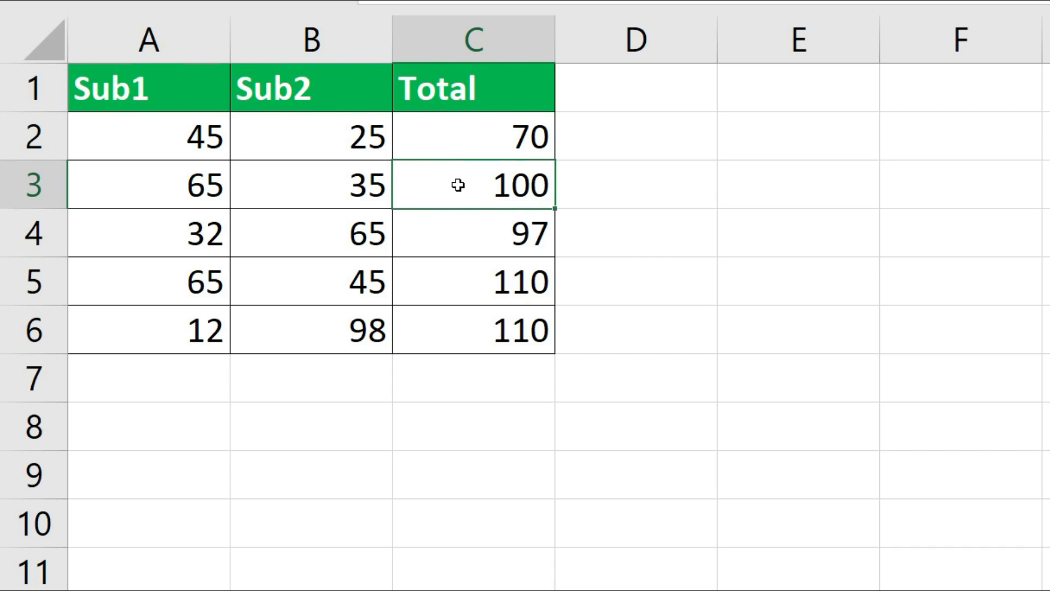
{"action": "left_click_drag", "start_coordinate": [168, 184], "coordinate": [306, 186]}
{"action": "left_click", "coordinate": [478, 184]}
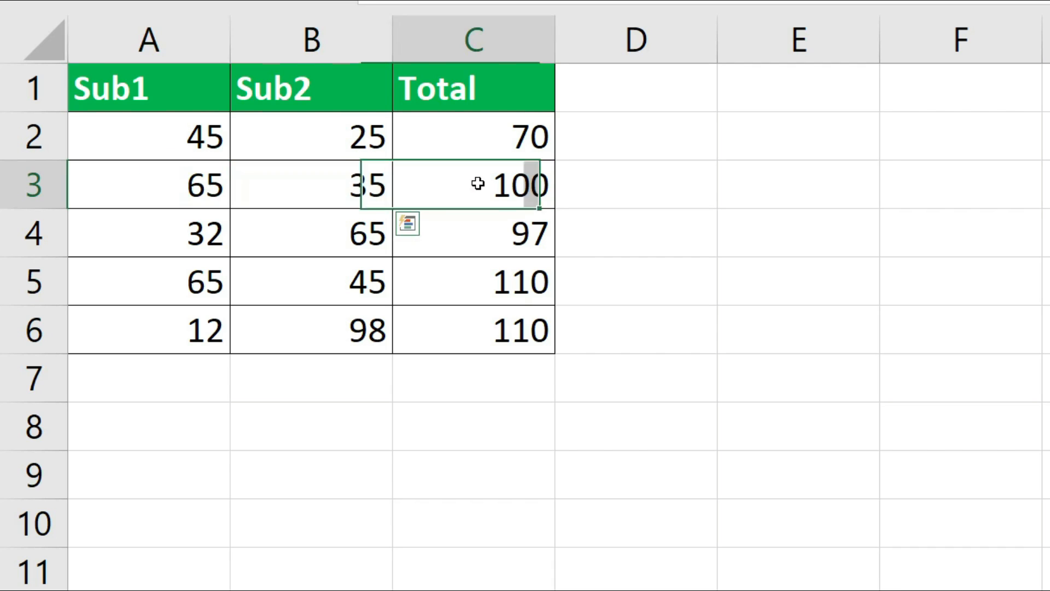
{"action": "left_click", "coordinate": [474, 234]}
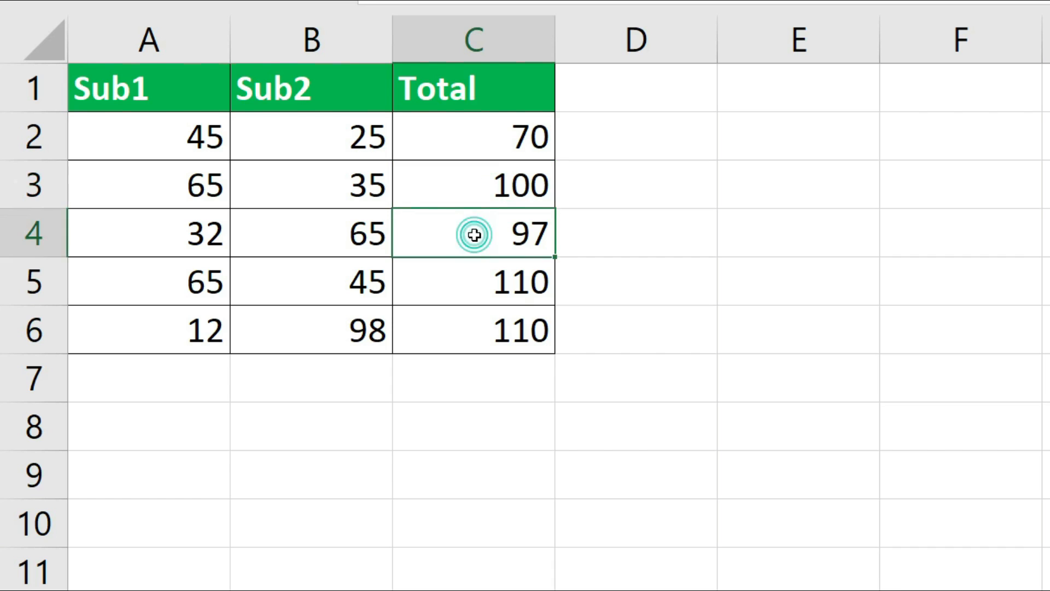
{"action": "double_click", "coordinate": [475, 232]}
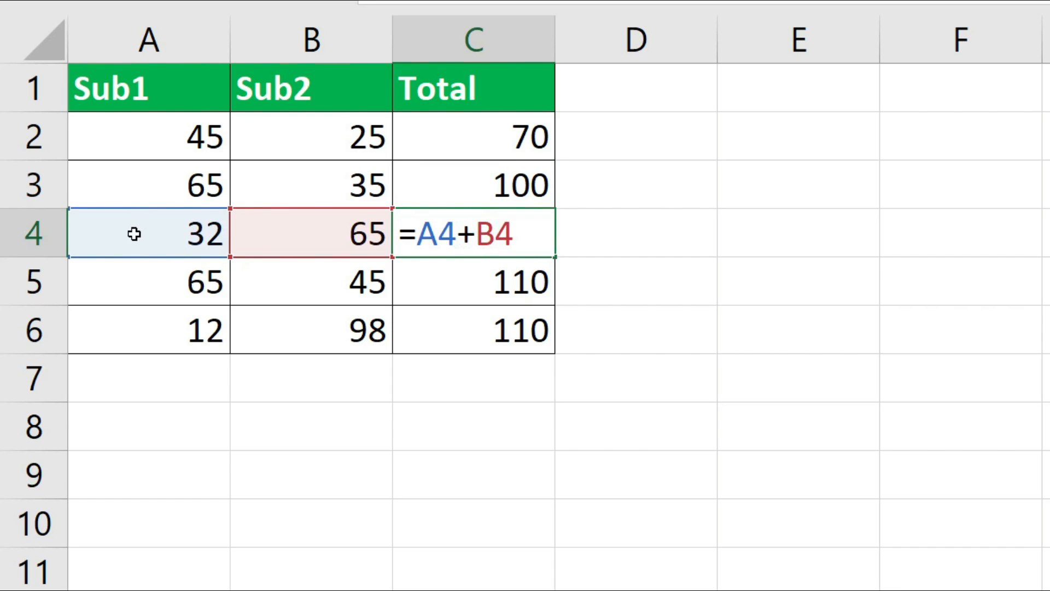
{"action": "key", "text": "Escape"}
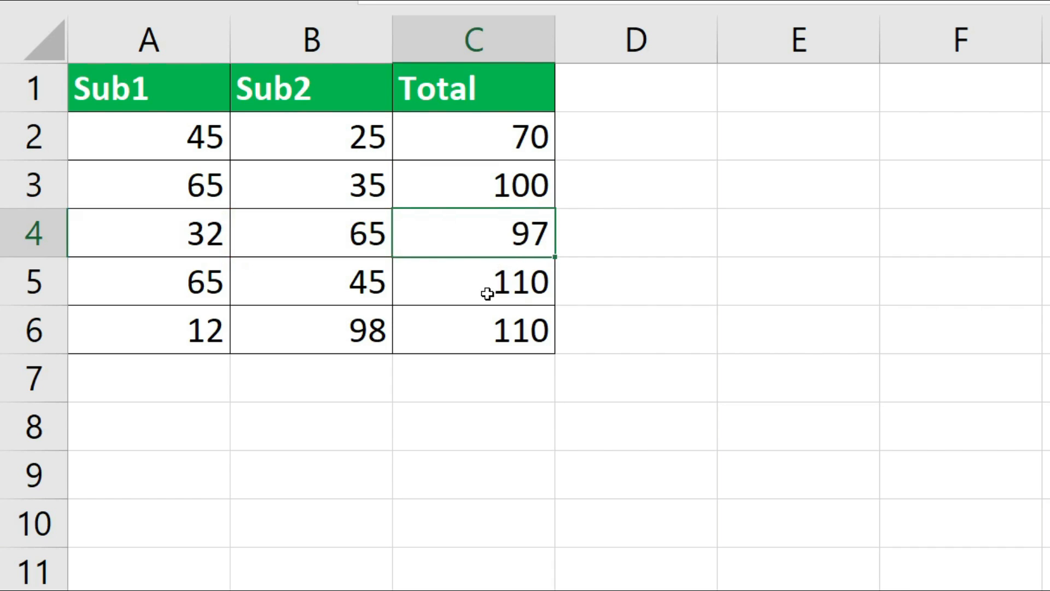
{"action": "double_click", "coordinate": [477, 286]}
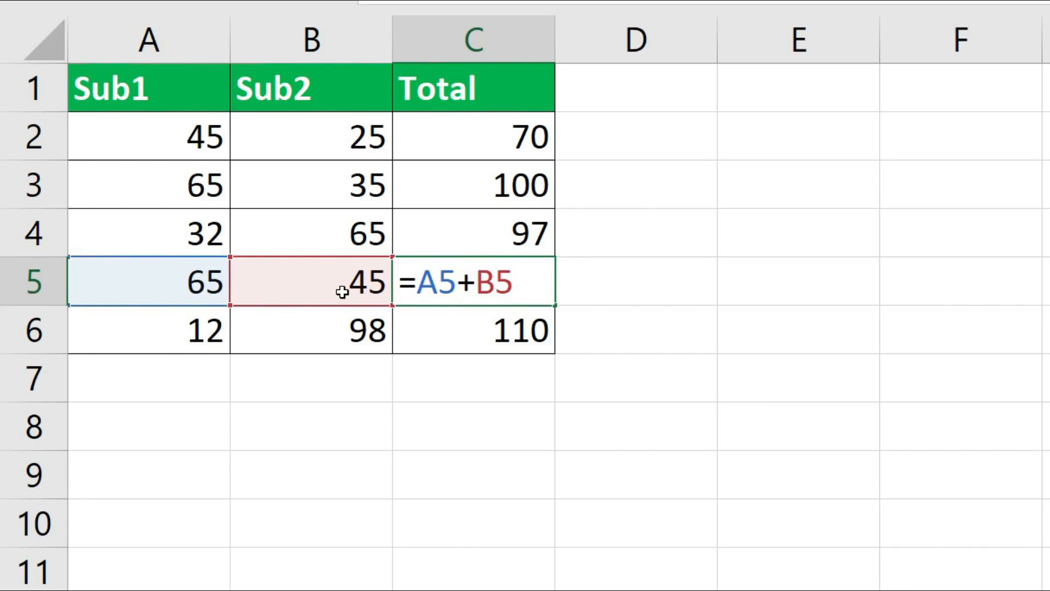
{"action": "key", "text": "Escape"}
{"action": "double_click", "coordinate": [438, 329]}
{"action": "key", "text": "Escape"}
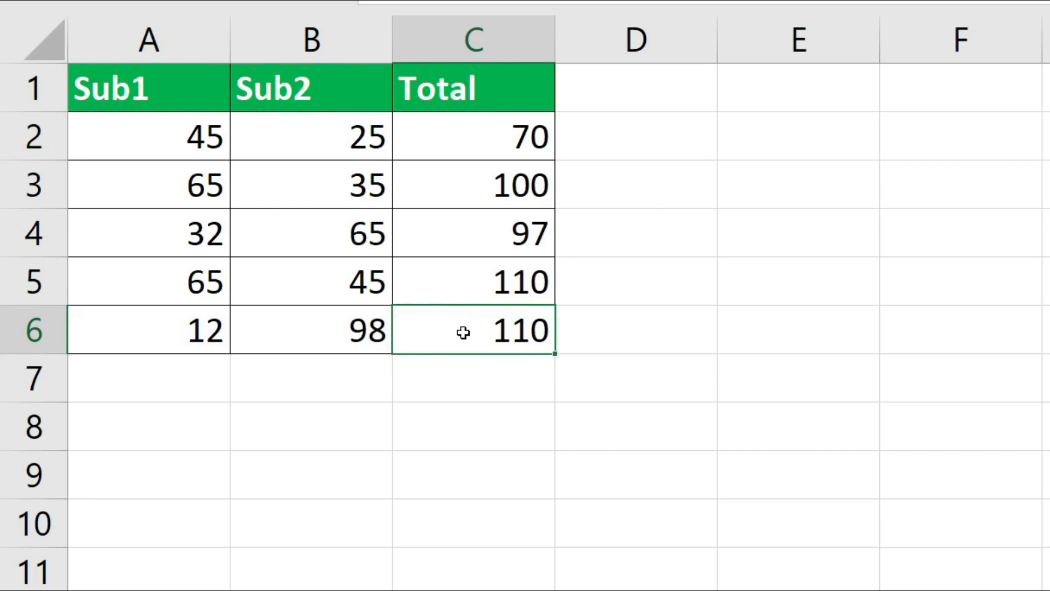
Step: Check the formula in C5 against its source cells A5 and B5
{"action": "left_click", "coordinate": [462, 274]}
{"action": "double_click", "coordinate": [462, 274]}
{"action": "key", "text": "Escape"}
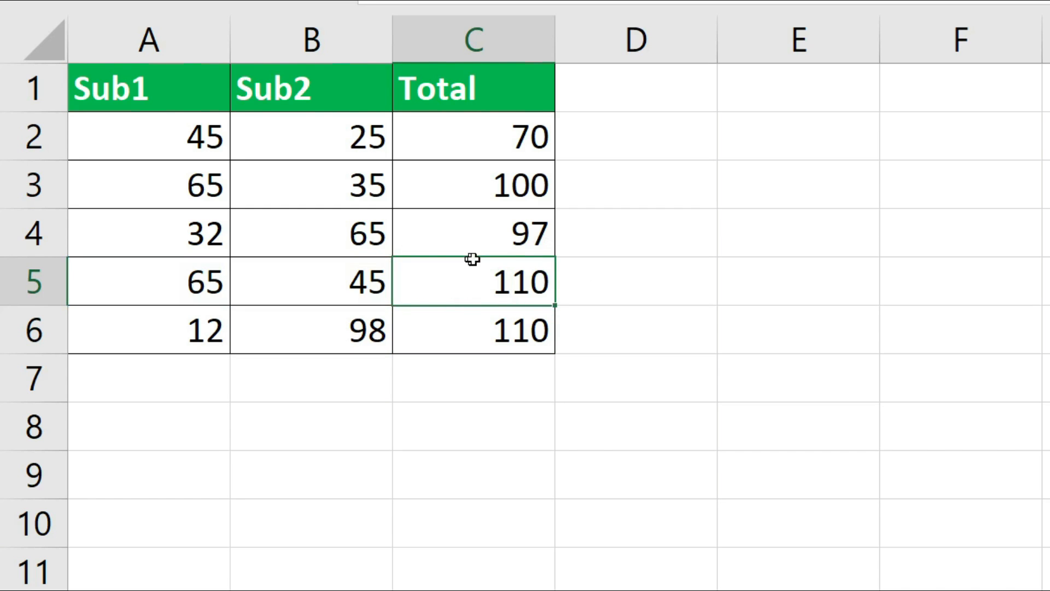
{"action": "left_click", "coordinate": [298, 284]}
{"action": "left_click", "coordinate": [172, 276]}
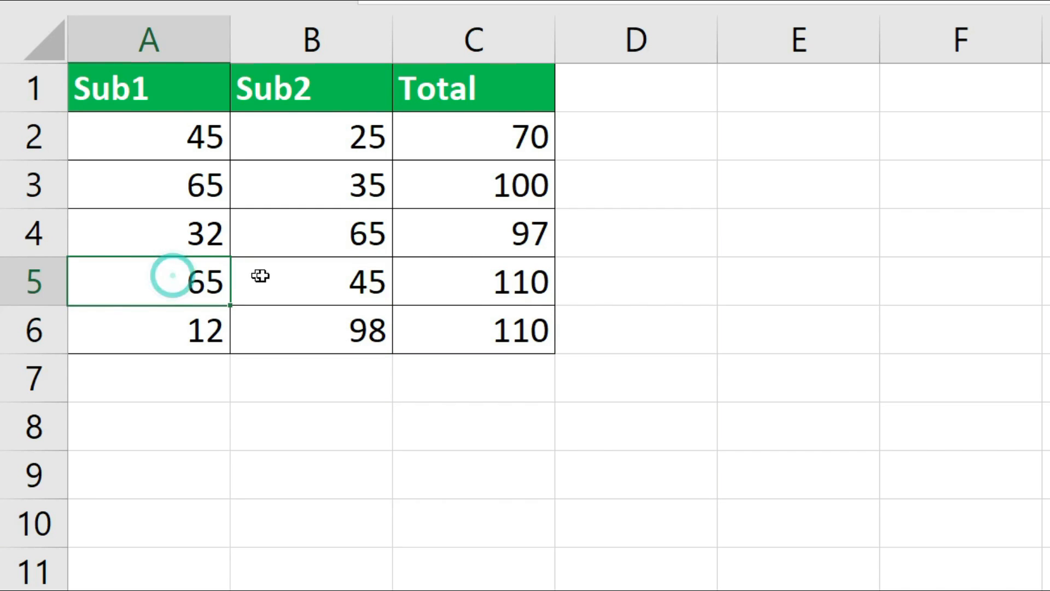
{"action": "left_click", "coordinate": [296, 281]}
{"action": "double_click", "coordinate": [477, 281]}
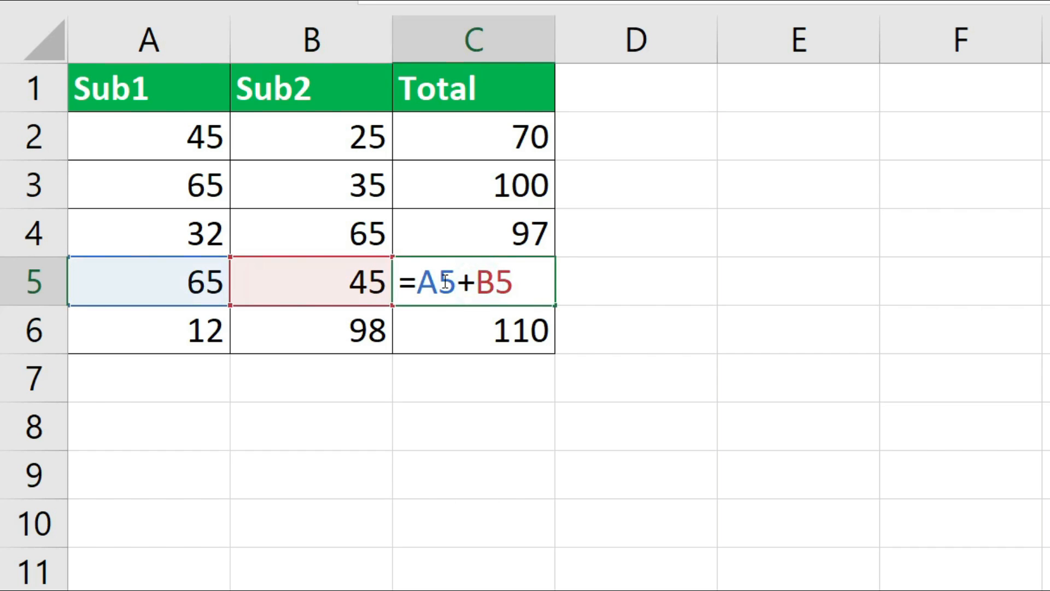
{"action": "key", "text": "Escape"}
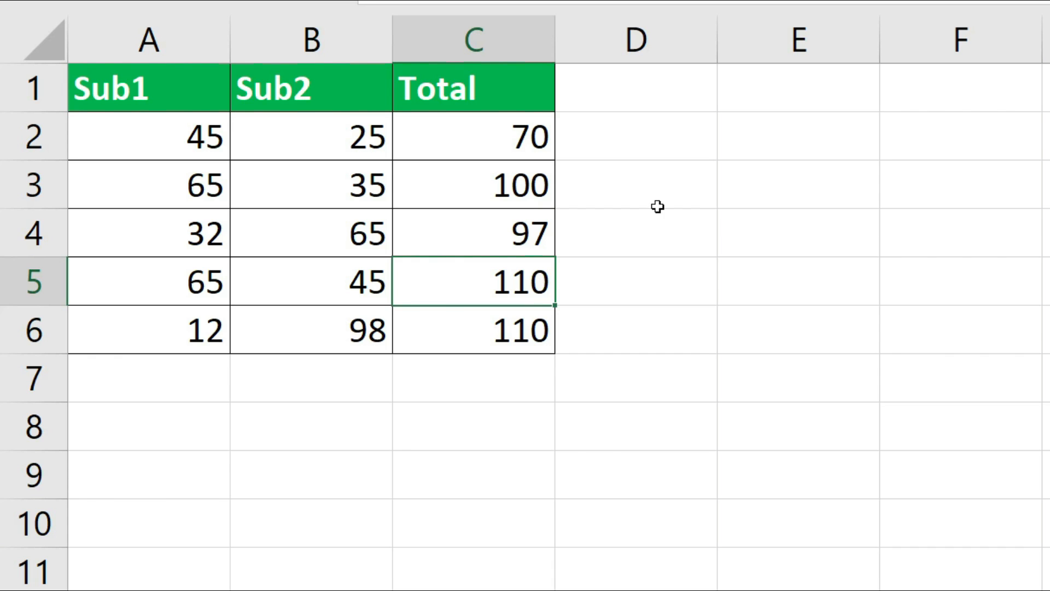
Step: Enter the label ADD in E1 and the value 10 beside it in F1
{"action": "left_click", "coordinate": [767, 82]}
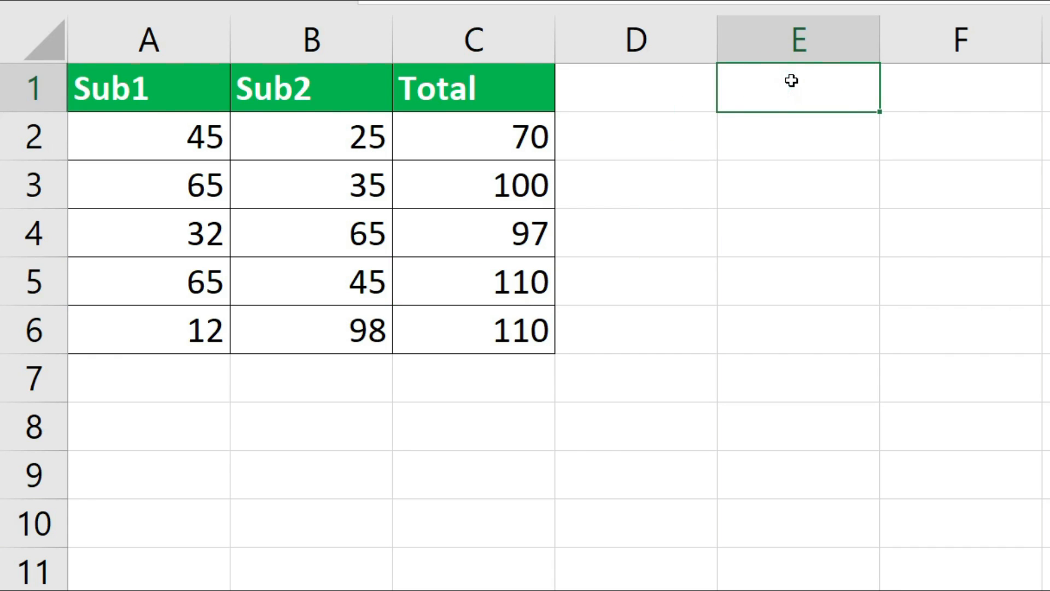
{"action": "type", "text": "ad"}
{"action": "key", "text": "BackSpace"}
{"action": "key", "text": "BackSpace"}
{"action": "type", "text": "ADD"}
{"action": "key", "text": "Right"}
{"action": "type", "text": "10"}
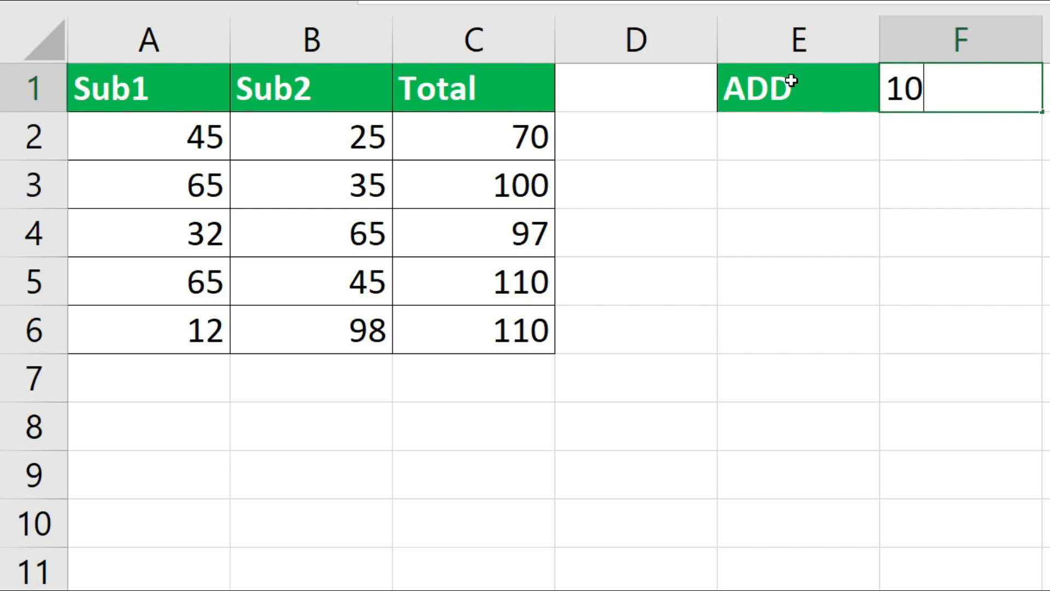
{"action": "key", "text": "Return"}
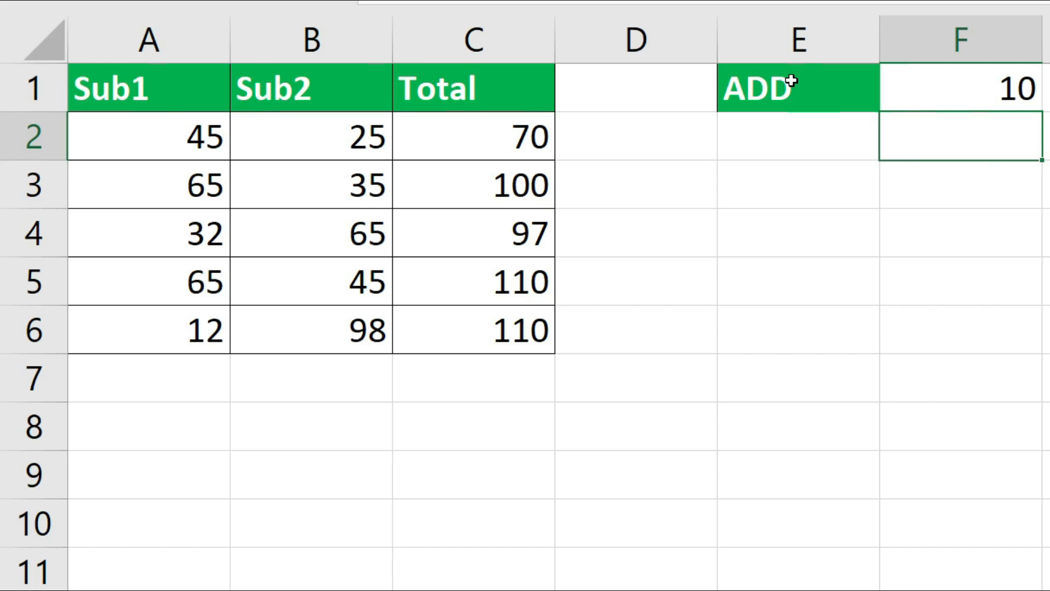
Step: Enter the heading GRAND T in D1, next to the Total column
{"action": "left_click", "coordinate": [955, 83]}
{"action": "left_click_drag", "start_coordinate": [502, 135], "coordinate": [512, 331]}
{"action": "left_click", "coordinate": [639, 150]}
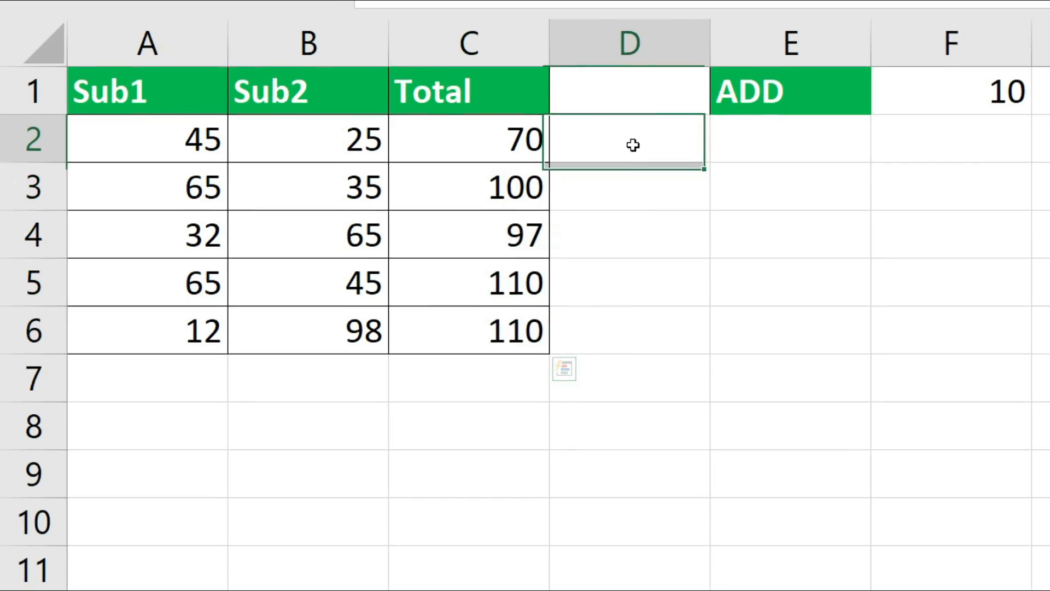
{"action": "left_click", "coordinate": [663, 101]}
{"action": "type", "text": "GRAND"}
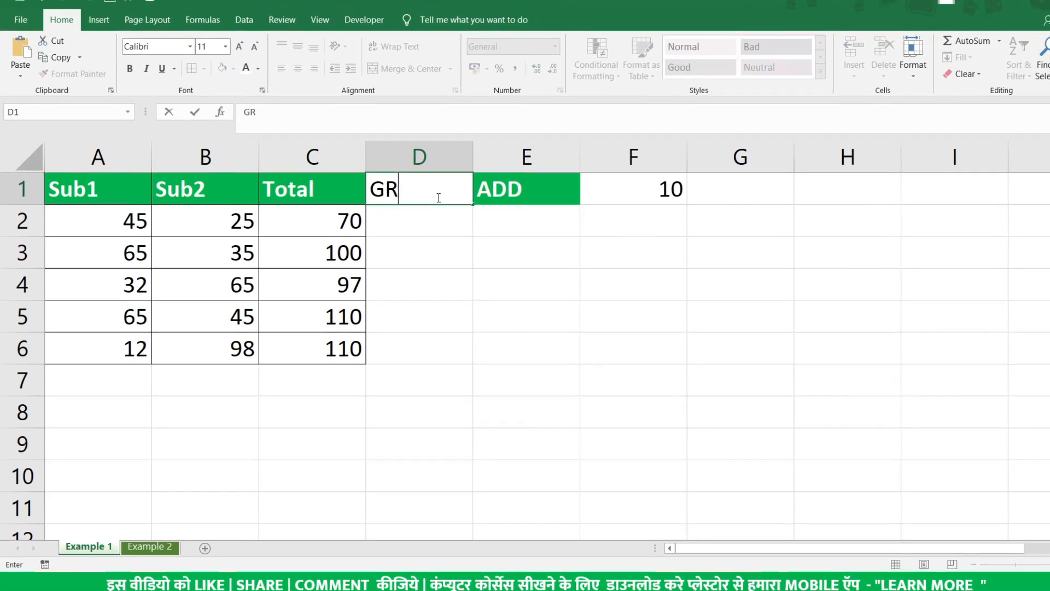
{"action": "type", "text": " T"}
{"action": "key", "text": "Return"}
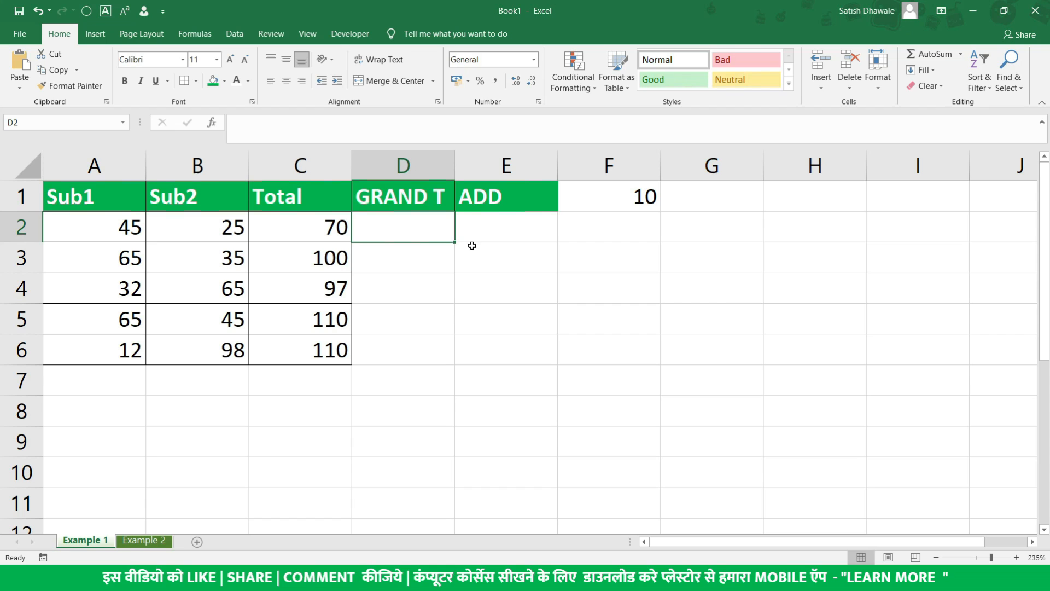
Step: Enter the formula =C2+F1 in D2 and fill it down through D6
{"action": "type", "text": "="}
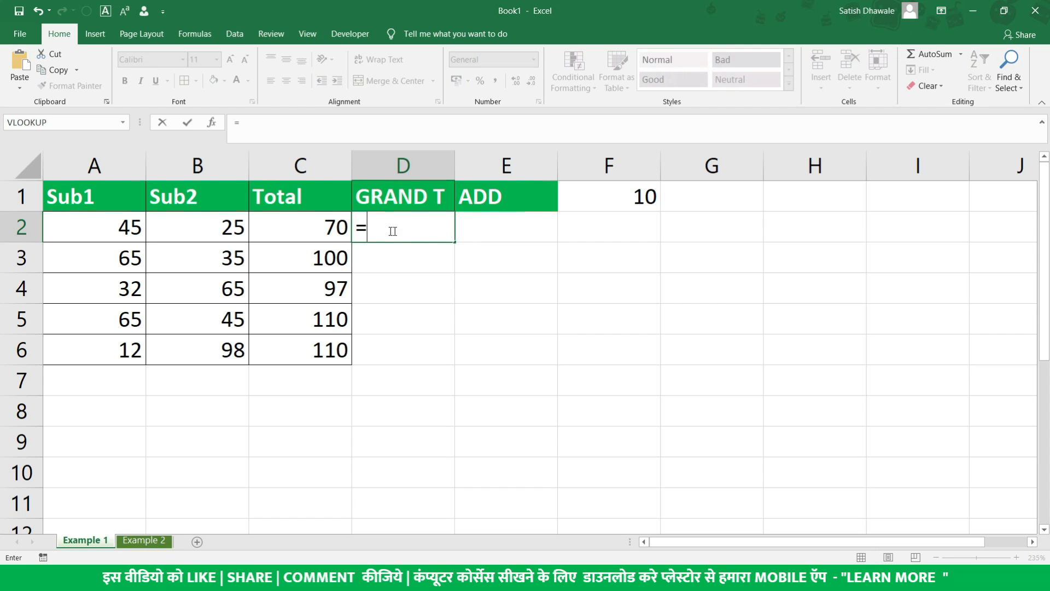
{"action": "left_click", "coordinate": [308, 226]}
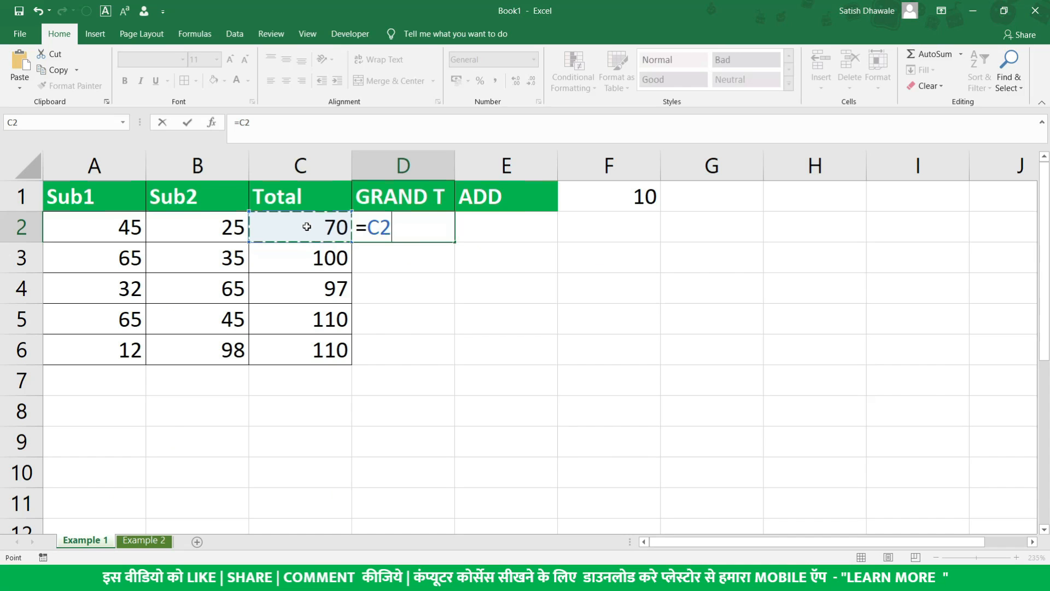
{"action": "type", "text": "+"}
{"action": "left_click", "coordinate": [616, 197]}
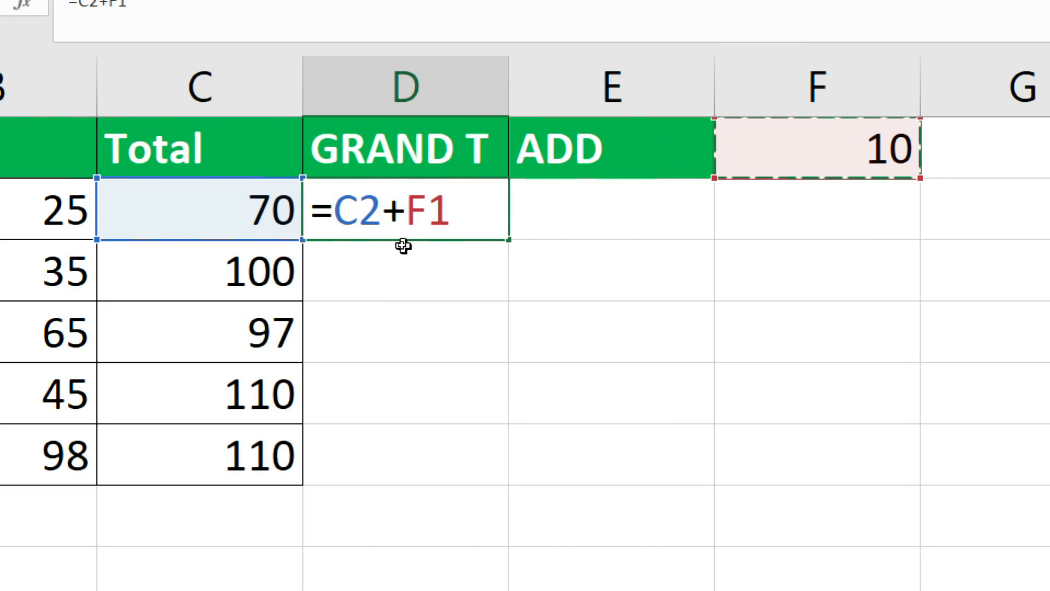
{"action": "key", "text": "ctrl+Return"}
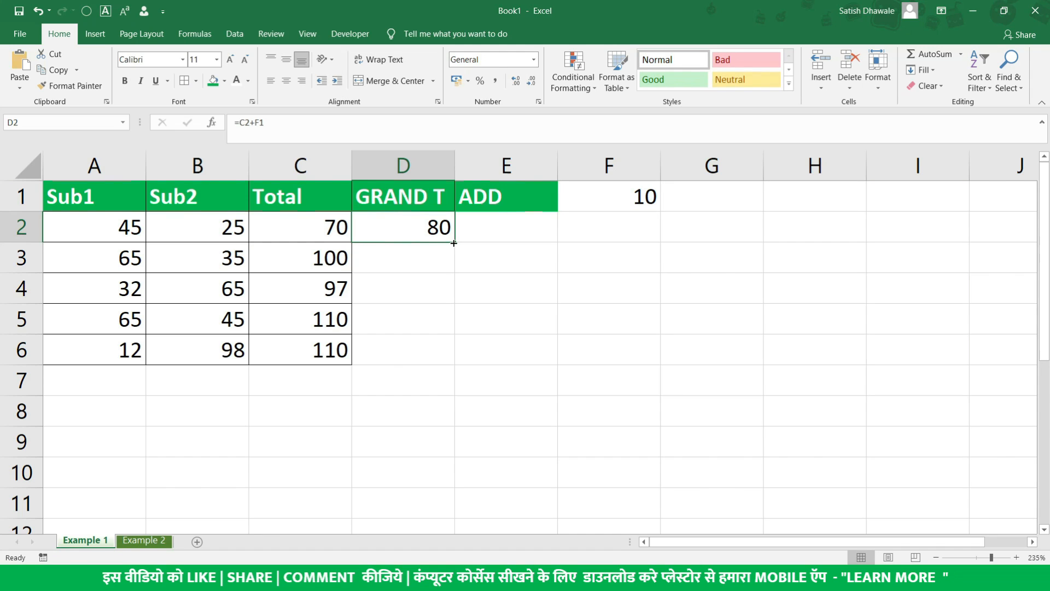
{"action": "left_click_drag", "start_coordinate": [454, 243], "coordinate": [455, 359]}
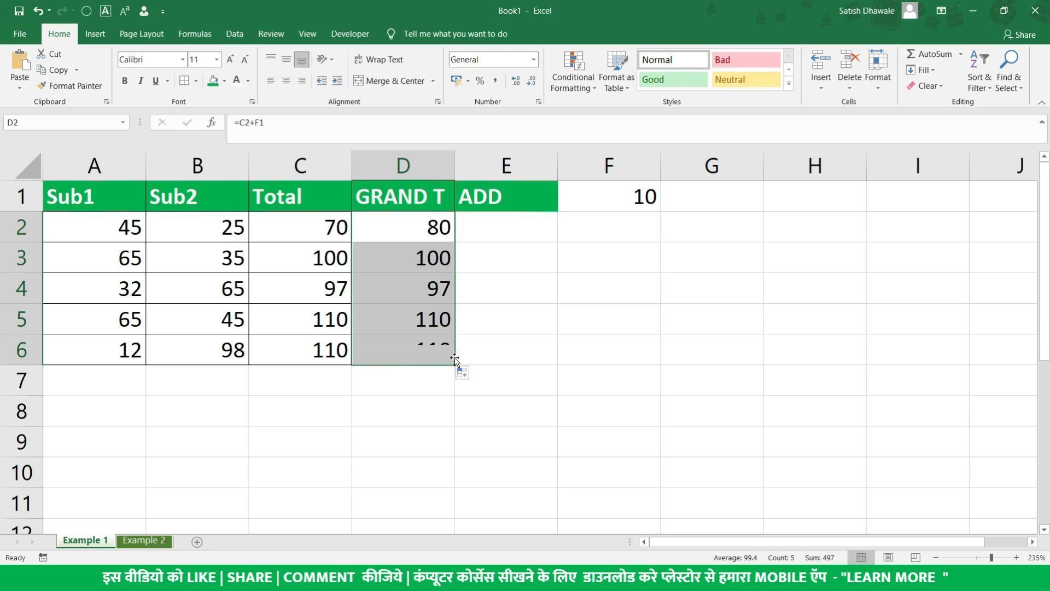
Step: Compare the grand totals in D3 to D6 with the totals beside them in column C
{"action": "left_click", "coordinate": [327, 259]}
{"action": "left_click", "coordinate": [383, 251]}
{"action": "left_click", "coordinate": [339, 284]}
{"action": "left_click", "coordinate": [419, 291]}
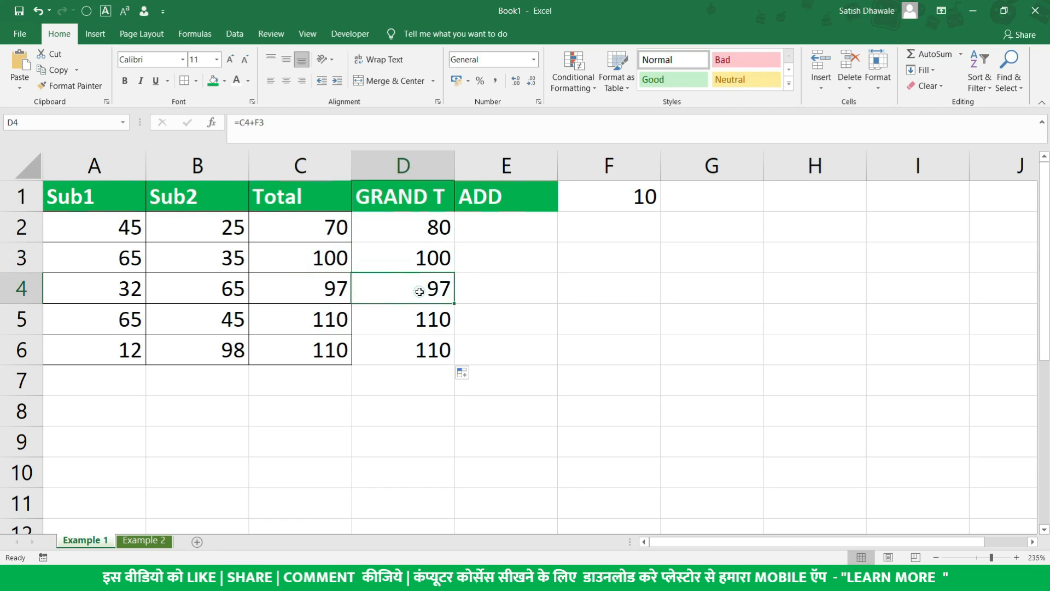
{"action": "left_click_drag", "start_coordinate": [338, 317], "coordinate": [425, 320]}
{"action": "left_click", "coordinate": [408, 338]}
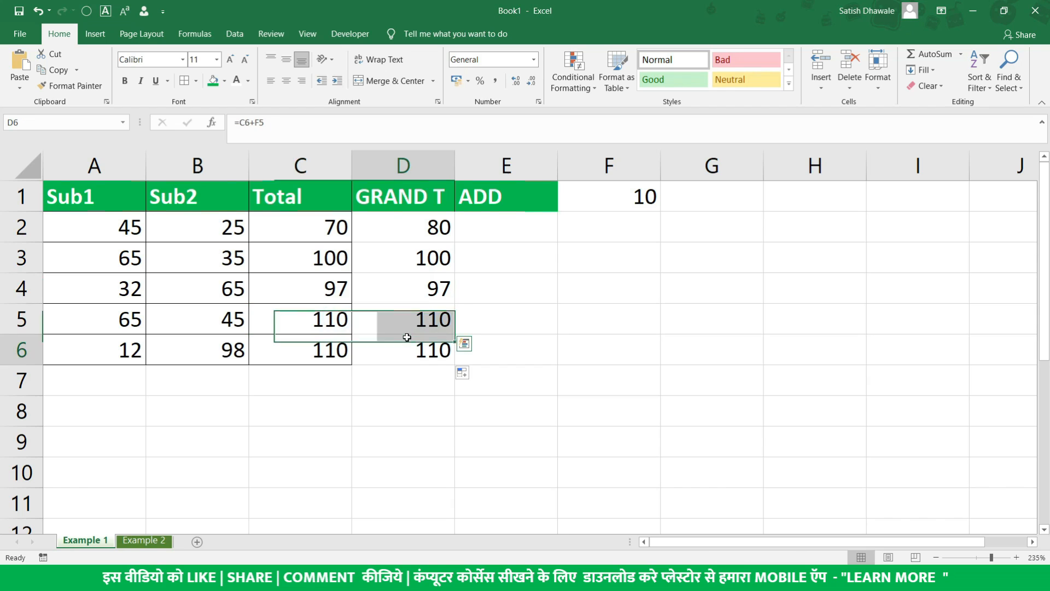
Step: Inspect the formulas in D2 and D3 to compare which column F cell each one adds
{"action": "left_click", "coordinate": [436, 233]}
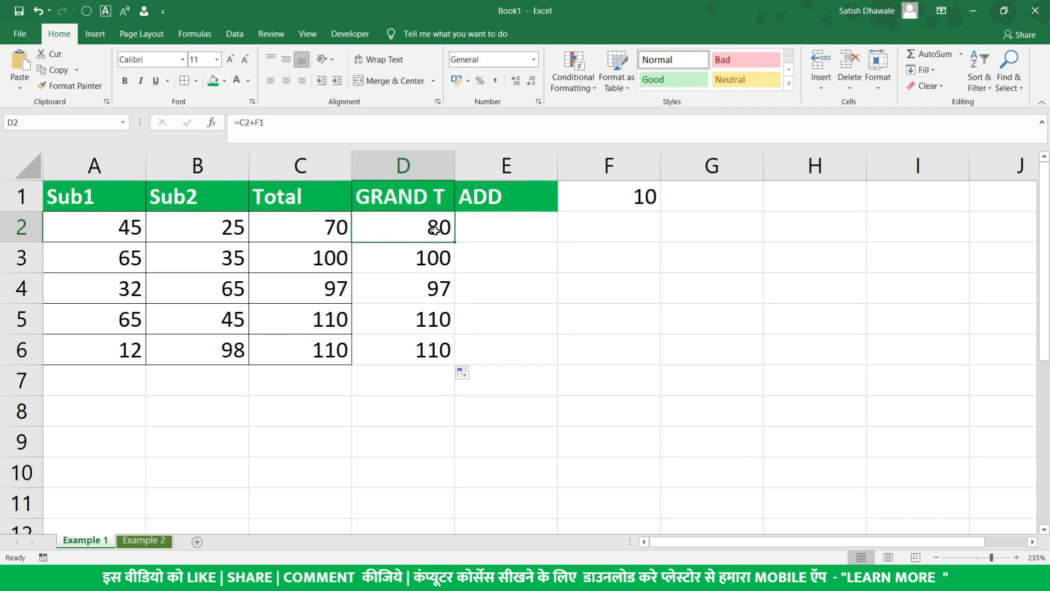
{"action": "double_click", "coordinate": [421, 230]}
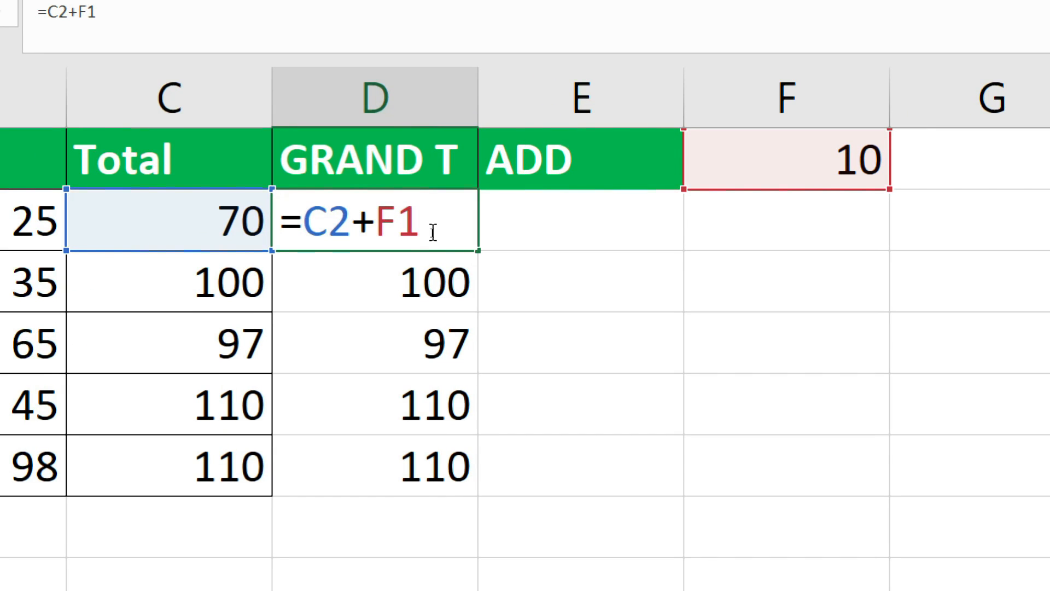
{"action": "key", "text": "Return"}
{"action": "double_click", "coordinate": [381, 280]}
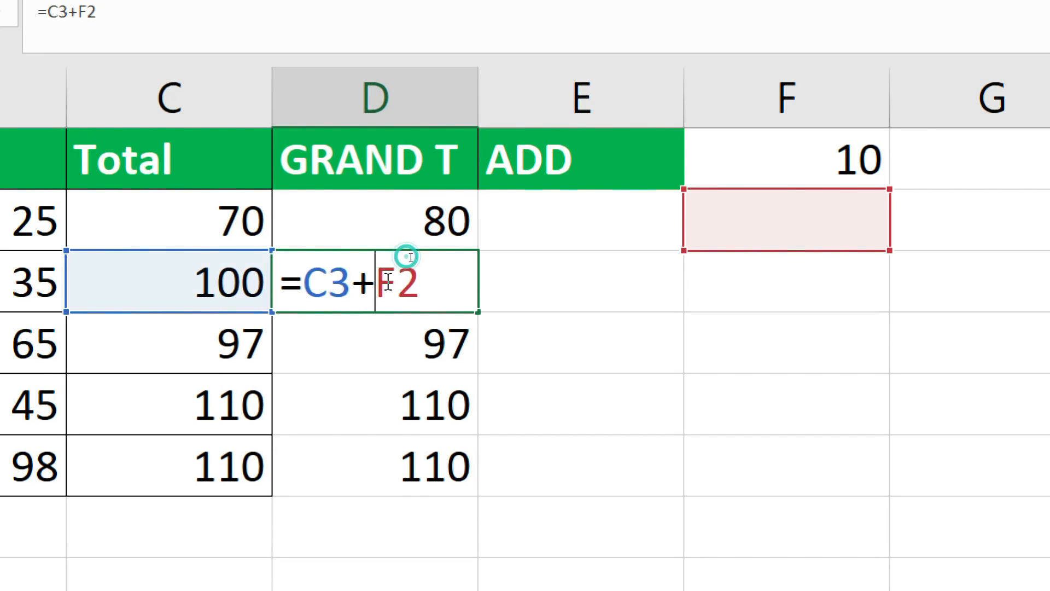
{"action": "left_click_drag", "start_coordinate": [421, 282], "coordinate": [376, 280]}
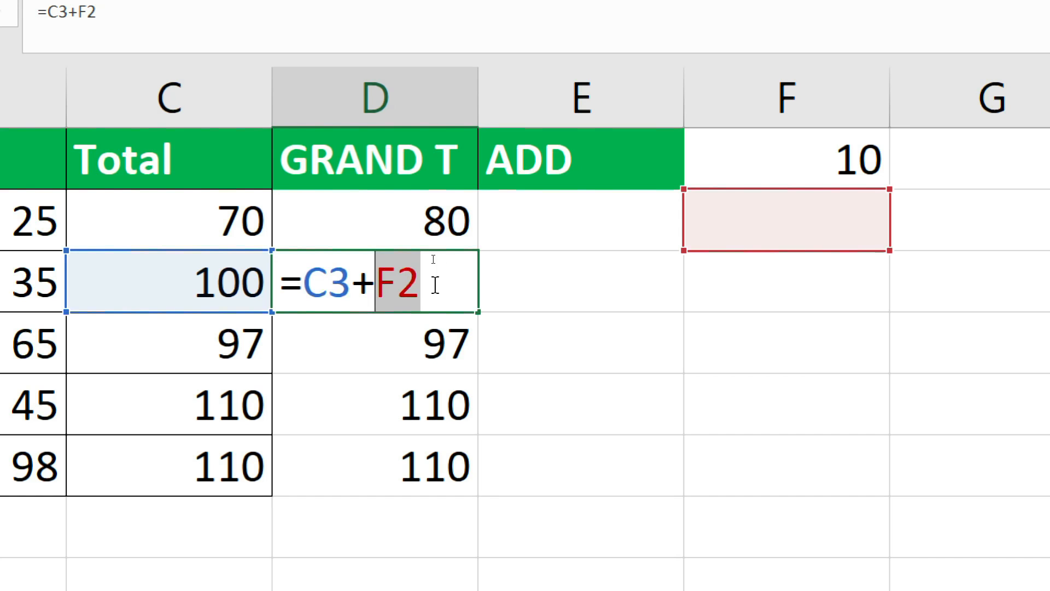
{"action": "key", "text": "Return"}
{"action": "double_click", "coordinate": [402, 214]}
{"action": "key", "text": "Return"}
{"action": "double_click", "coordinate": [388, 280]}
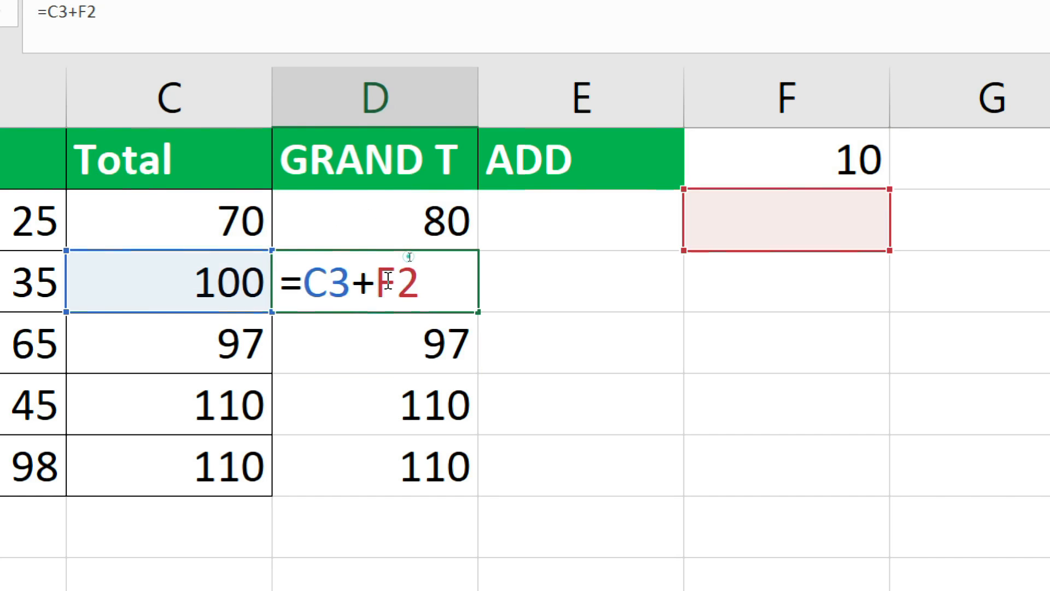
{"action": "double_click", "coordinate": [407, 257]}
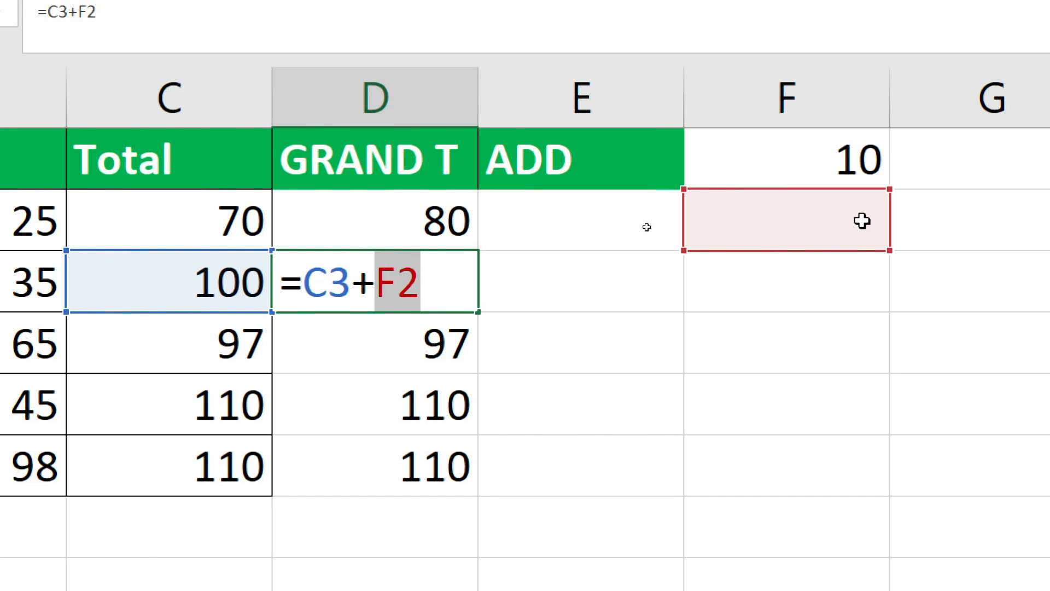
{"action": "key", "text": "Return"}
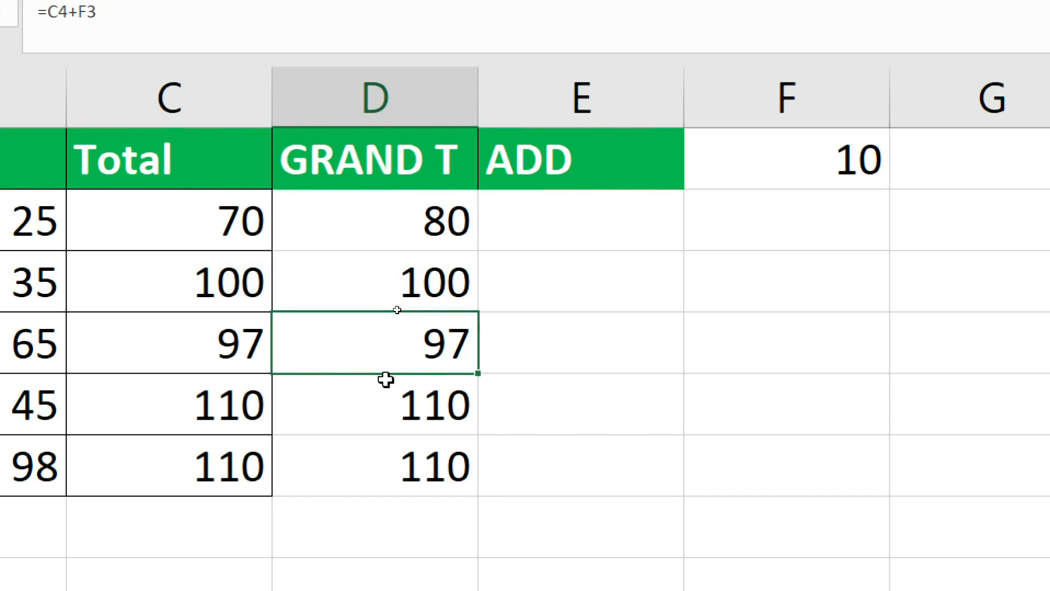
Step: Inspect the formulas in D4, D5 and D6 one by one for their column F references
{"action": "double_click", "coordinate": [379, 334]}
{"action": "left_click_drag", "start_coordinate": [379, 334], "coordinate": [414, 388]}
{"action": "key", "text": "Return"}
{"action": "double_click", "coordinate": [414, 388]}
{"action": "key", "text": "Return"}
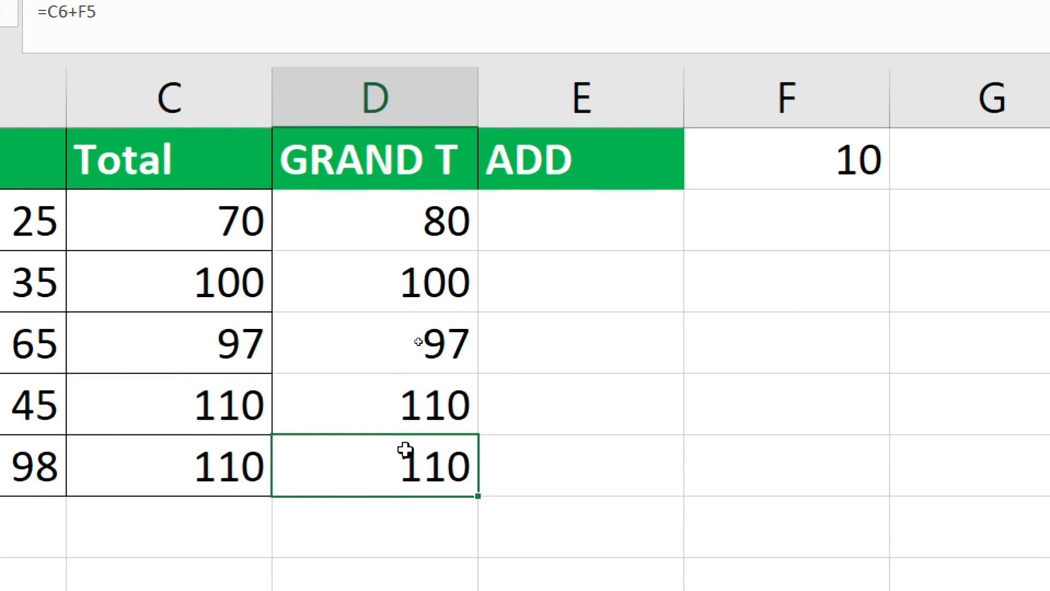
{"action": "double_click", "coordinate": [408, 457]}
{"action": "key", "text": "Return"}
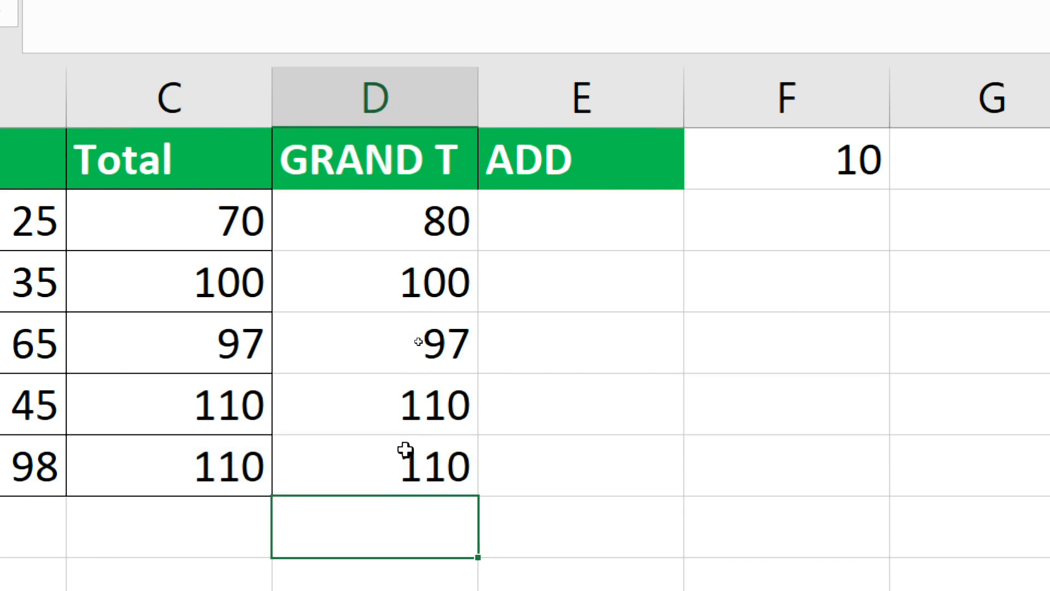
Step: Check the ADD reference in D2's formula, and change the formula in D3 to =C3+F1
{"action": "double_click", "coordinate": [409, 222]}
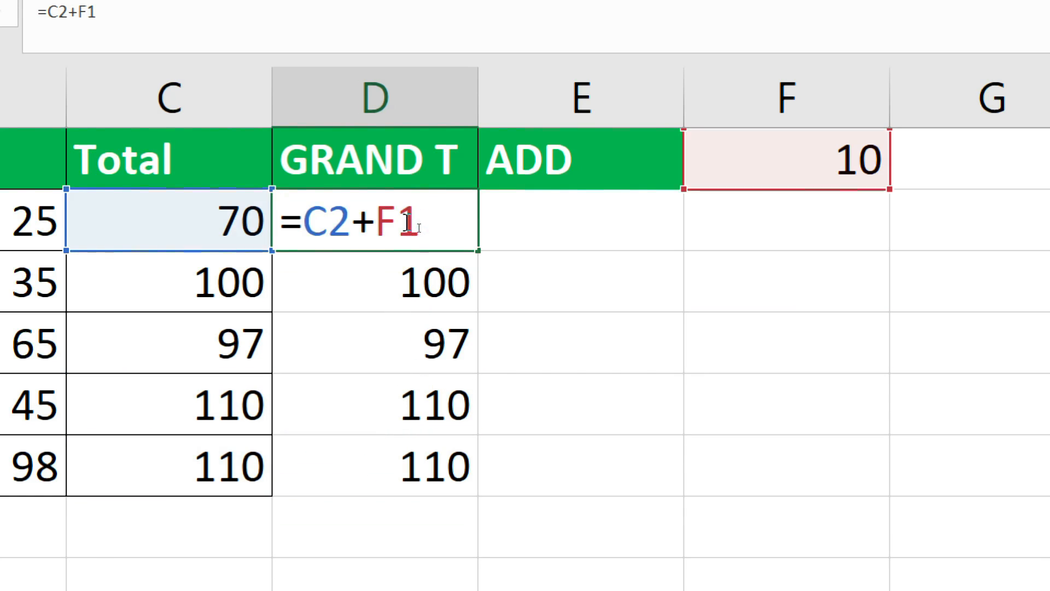
{"action": "left_click_drag", "start_coordinate": [423, 222], "coordinate": [373, 222]}
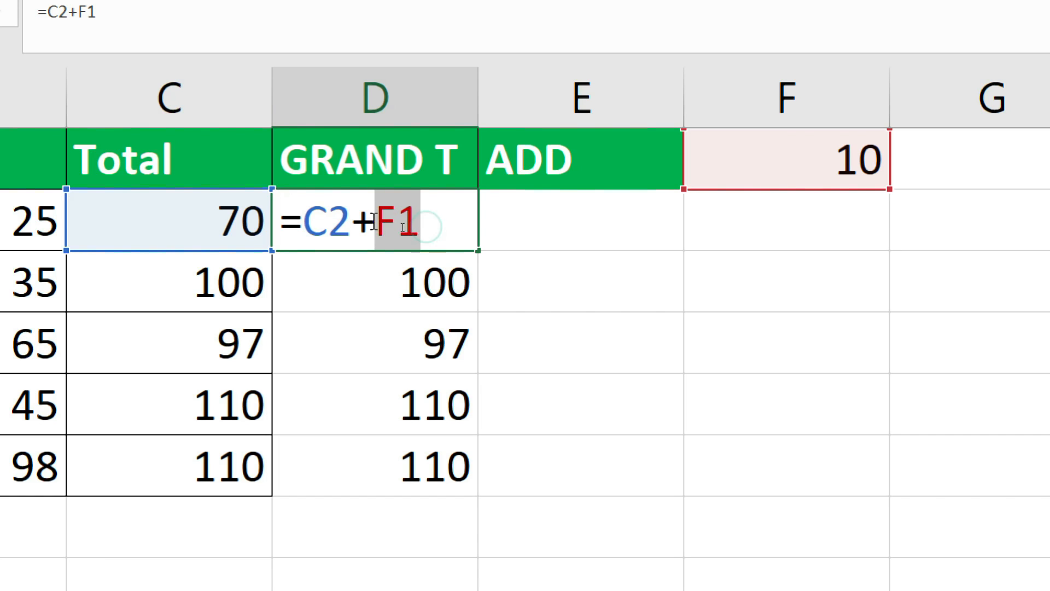
{"action": "key", "text": "Escape"}
{"action": "double_click", "coordinate": [446, 271]}
{"action": "left_click_drag", "start_coordinate": [432, 272], "coordinate": [401, 270]}
{"action": "type", "text": "1"}
{"action": "key", "text": "Return"}
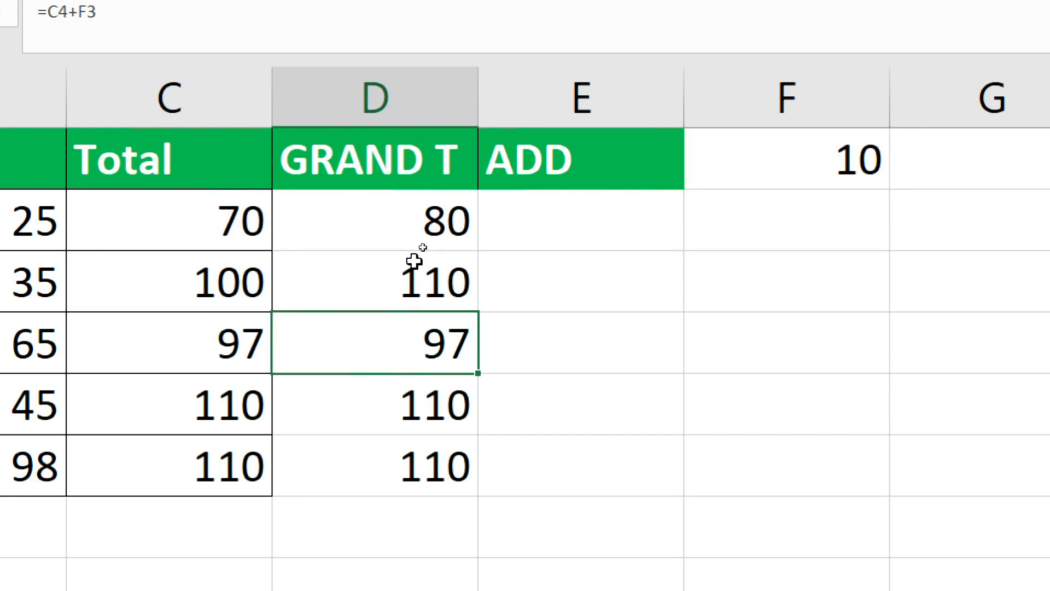
Step: Change the formula in D4 to =C4+F1 and the one in D5 to =C5+F1
{"action": "double_click", "coordinate": [409, 343]}
{"action": "left_click_drag", "start_coordinate": [419, 342], "coordinate": [400, 339]}
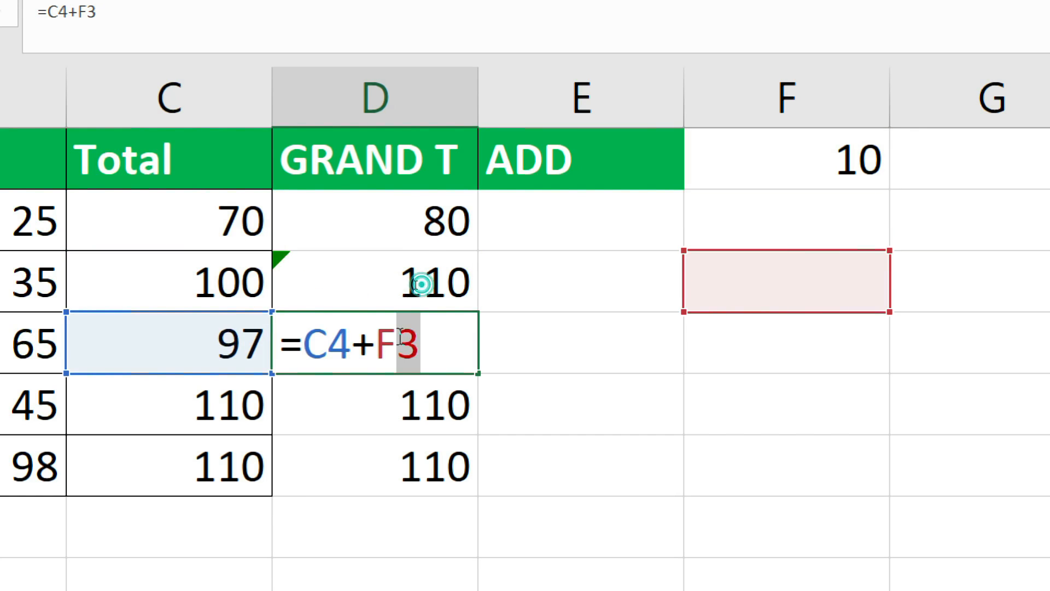
{"action": "type", "text": "1"}
{"action": "key", "text": "Return"}
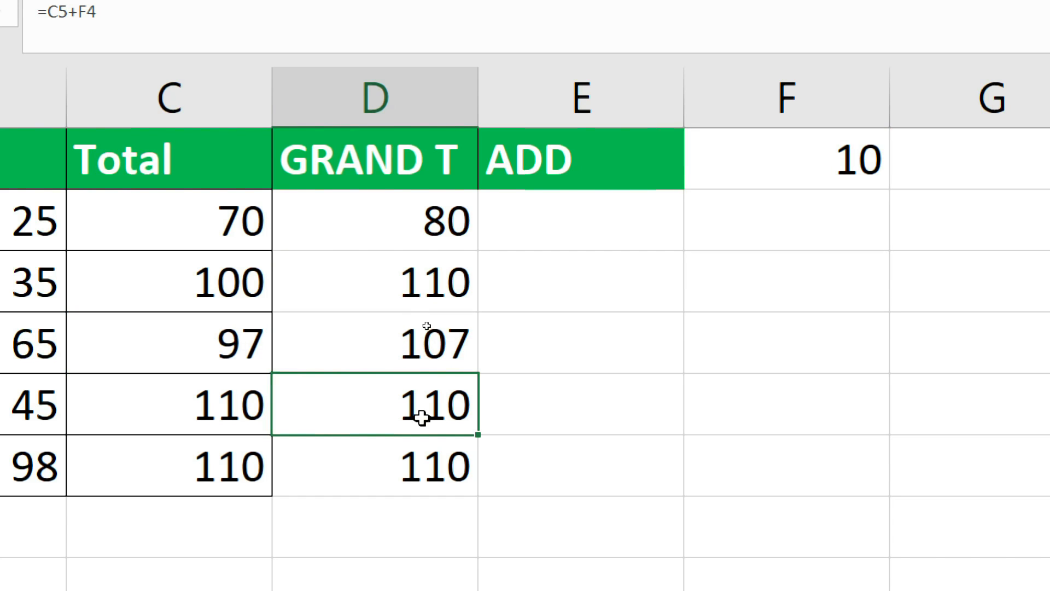
{"action": "double_click", "coordinate": [417, 404]}
{"action": "left_click_drag", "start_coordinate": [420, 405], "coordinate": [387, 399]}
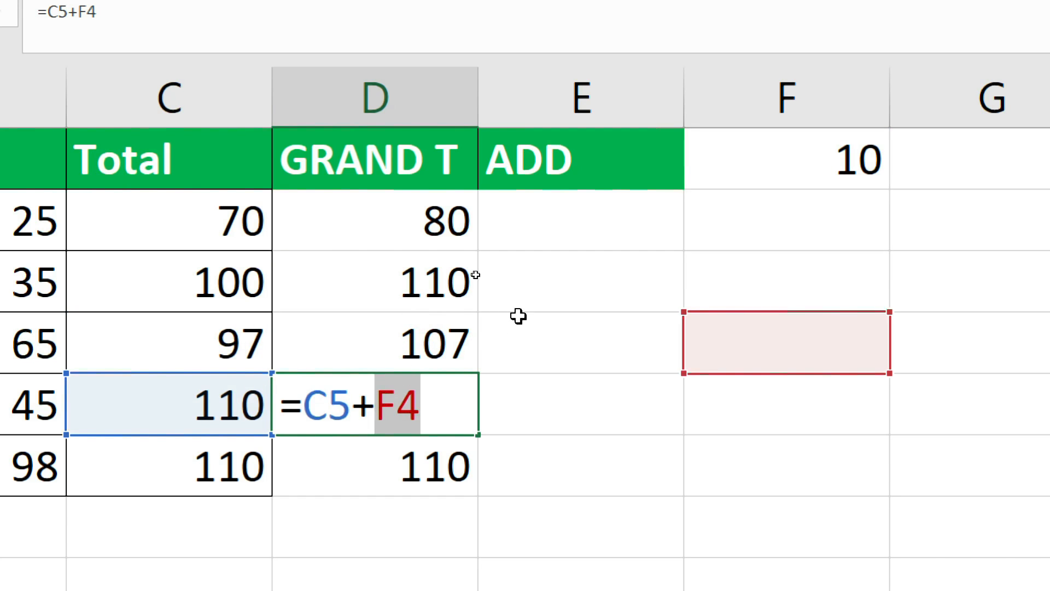
{"action": "key", "text": "BackSpace"}
{"action": "left_click", "coordinate": [826, 159]}
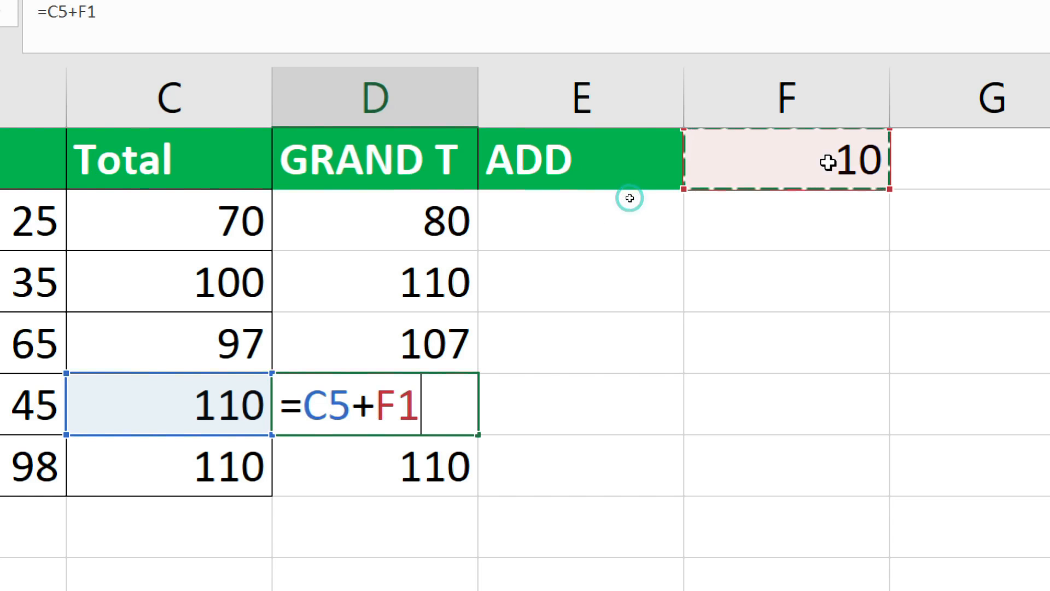
{"action": "key", "text": "Return"}
Step: Clear the grand totals in D3 to D6 and review the formula in D2 without editing it
{"action": "left_click_drag", "start_coordinate": [428, 264], "coordinate": [436, 441]}
{"action": "key", "text": "Delete"}
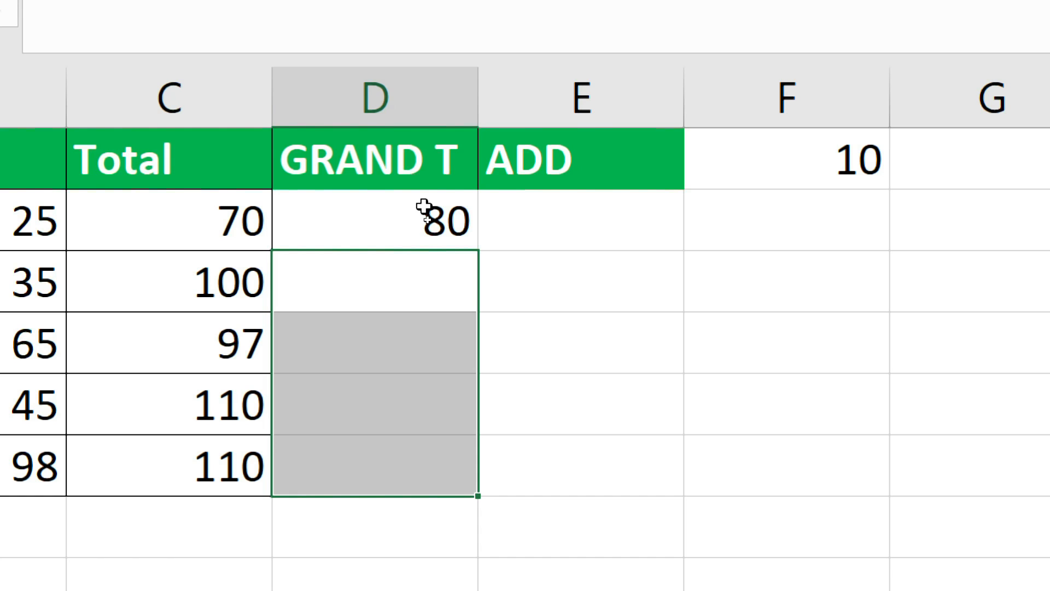
{"action": "left_click", "coordinate": [428, 214]}
{"action": "double_click", "coordinate": [429, 223]}
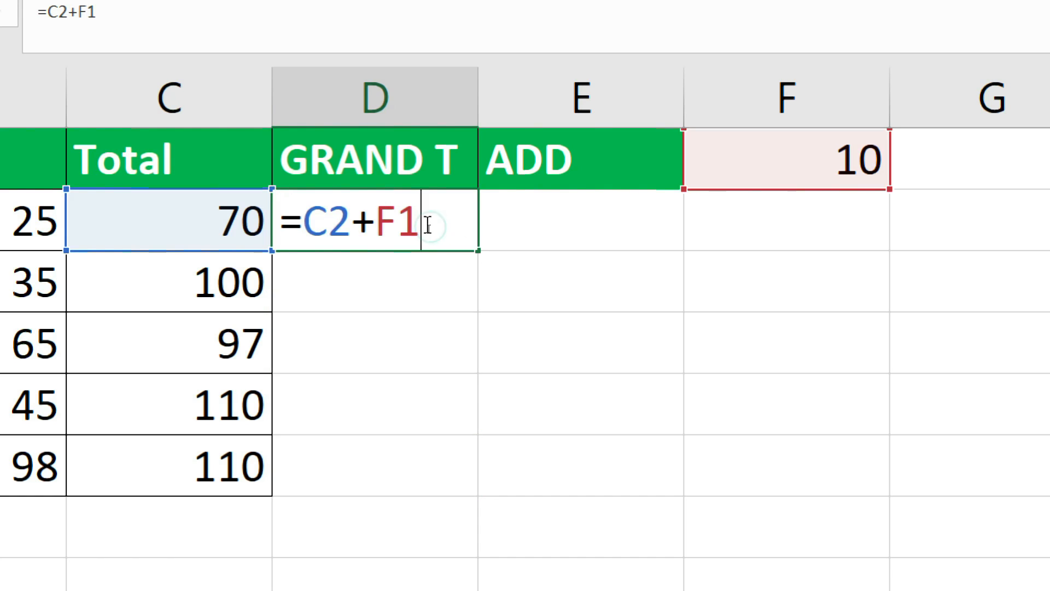
{"action": "key", "text": "Escape"}
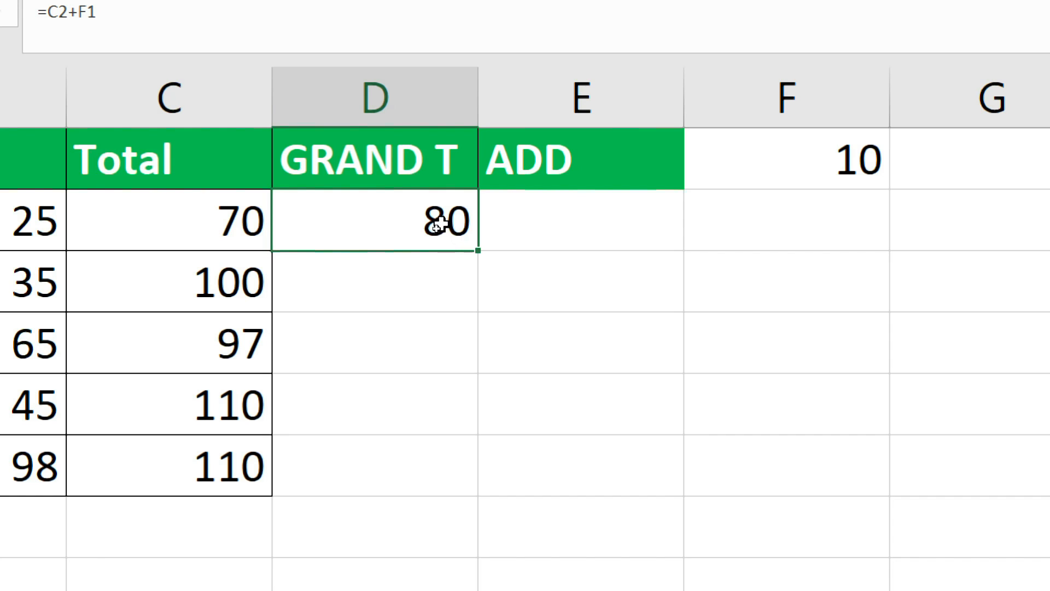
Step: Change the F1 reference in D2's formula to the absolute reference $F$1
{"action": "double_click", "coordinate": [410, 230]}
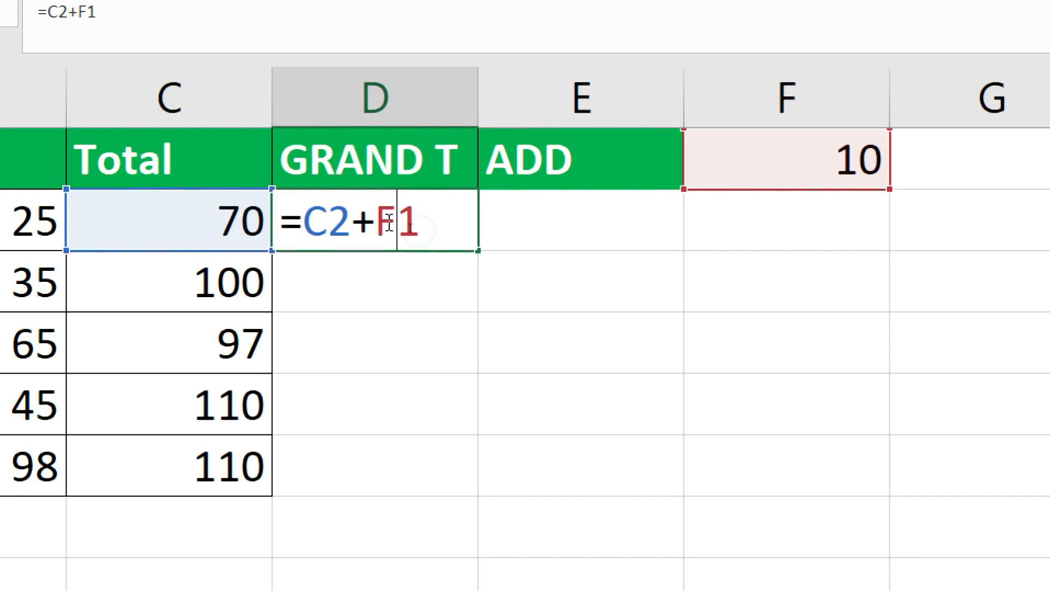
{"action": "left_click_drag", "start_coordinate": [375, 224], "coordinate": [423, 224]}
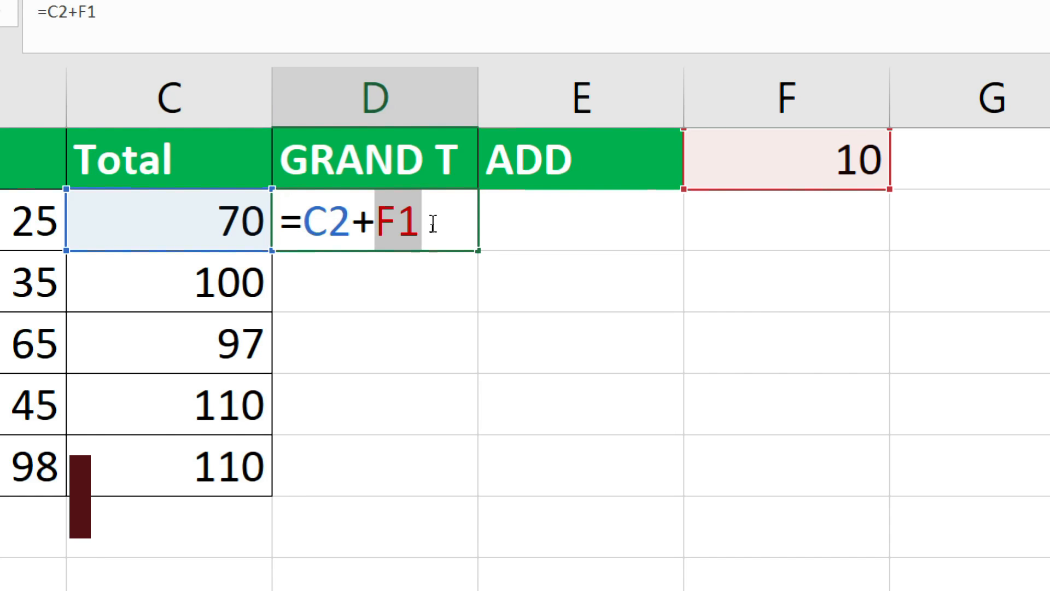
{"action": "key", "text": "F4"}
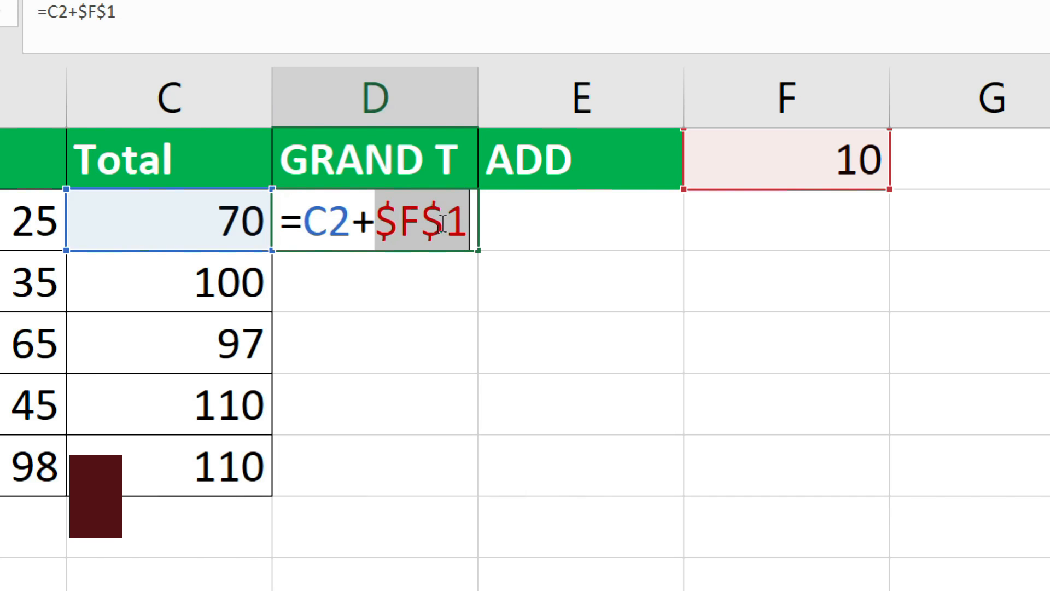
Step: Remove both dollar signs from the ADD reference in D2's formula and re-enter them to make $F$1
{"action": "left_click", "coordinate": [433, 223]}
{"action": "key", "text": "BackSpace"}
{"action": "left_click", "coordinate": [399, 225]}
{"action": "key", "text": "BackSpace"}
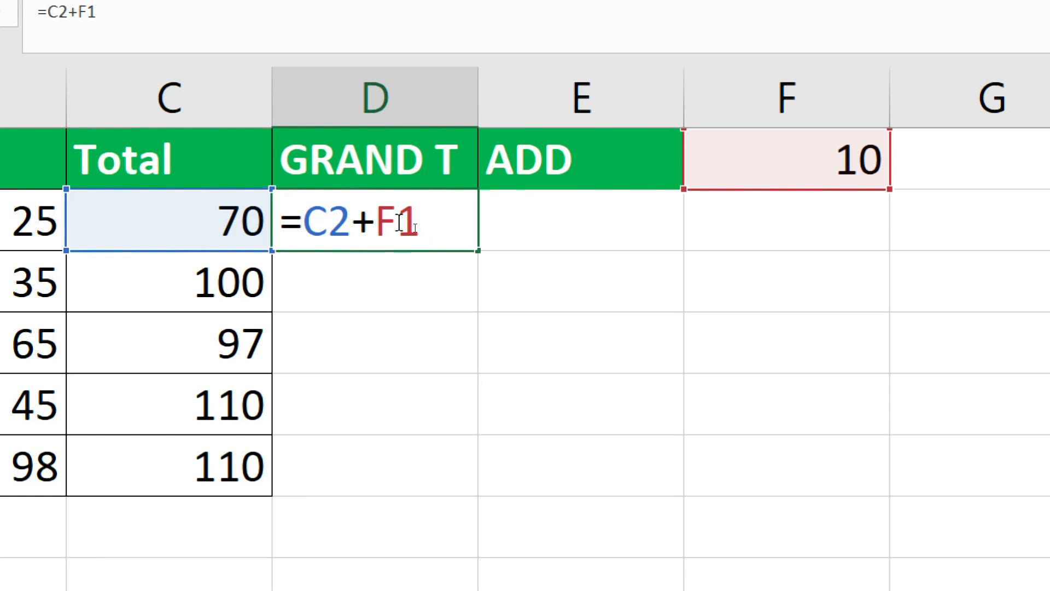
{"action": "type", "text": "$"}
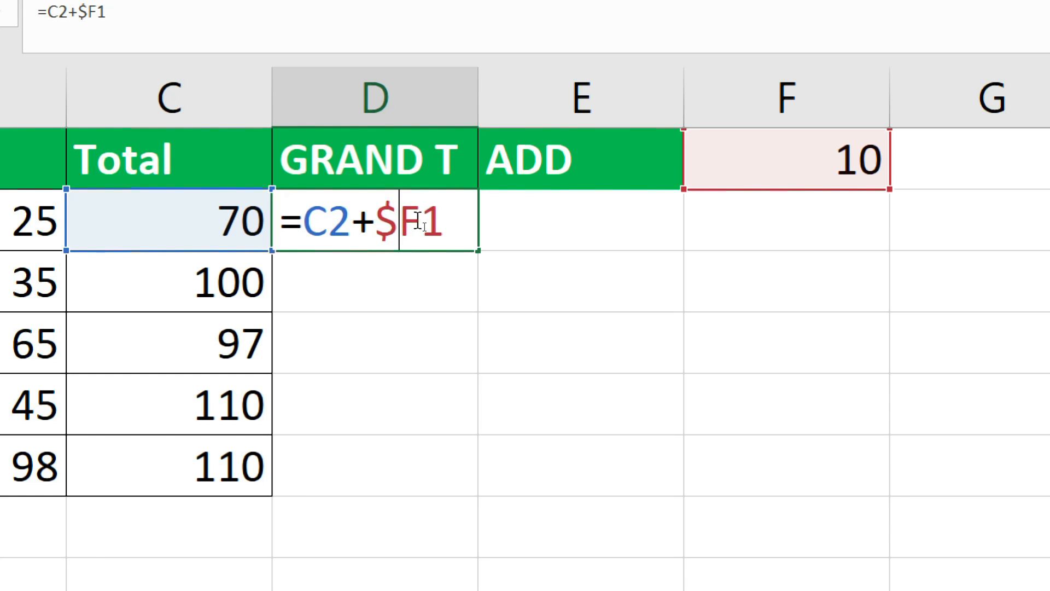
{"action": "left_click", "coordinate": [426, 224]}
{"action": "type", "text": "$"}
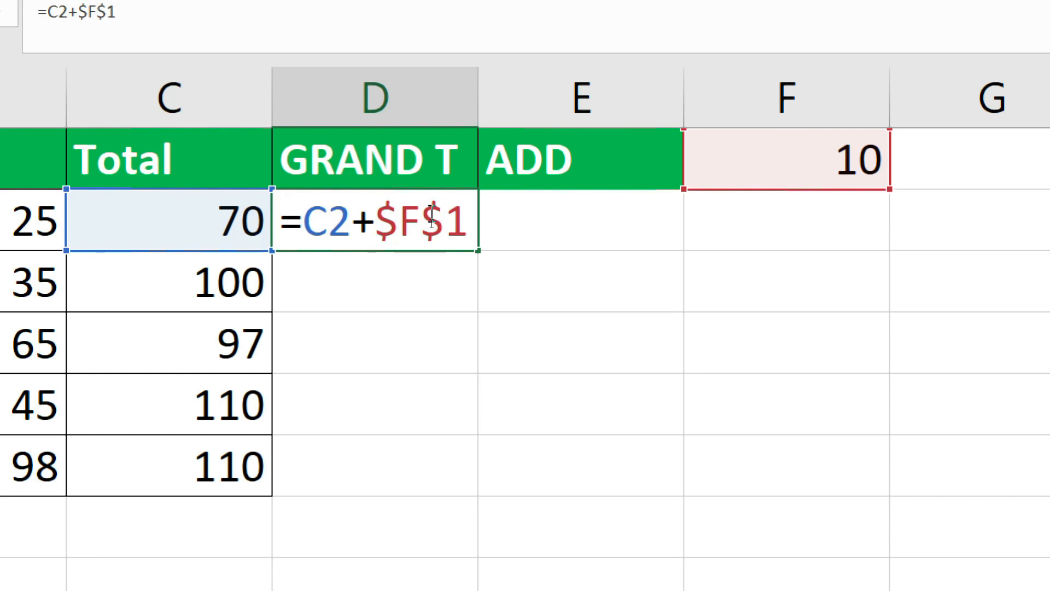
Step: Reduce $F$1 in D2's formula to the column-locked $F1 and restore the full absolute reference $F$1
{"action": "left_click_drag", "start_coordinate": [399, 219], "coordinate": [445, 218]}
{"action": "left_click", "coordinate": [459, 223]}
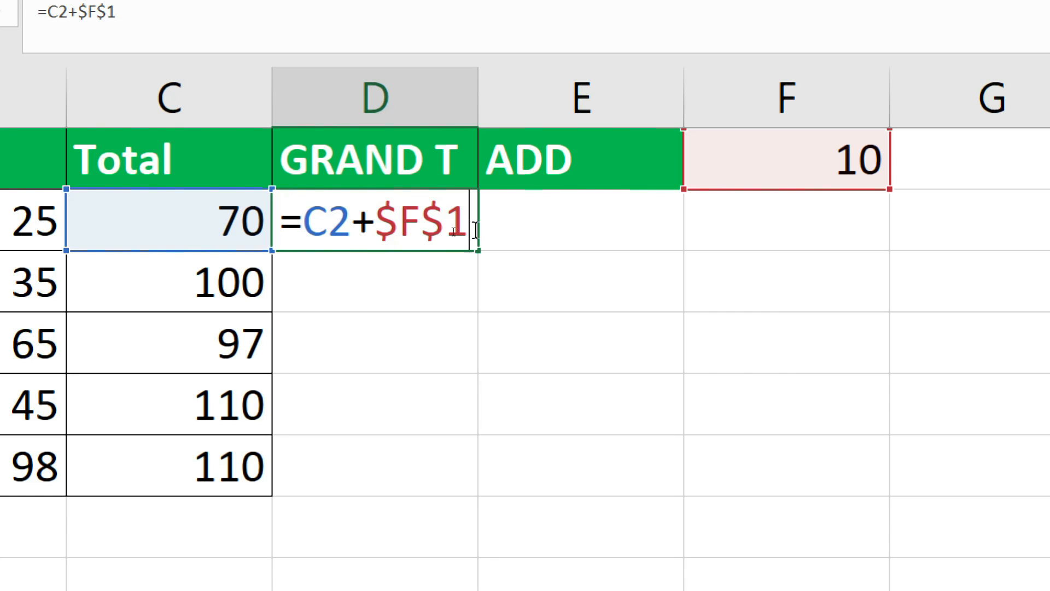
{"action": "left_click_drag", "start_coordinate": [422, 227], "coordinate": [400, 227]}
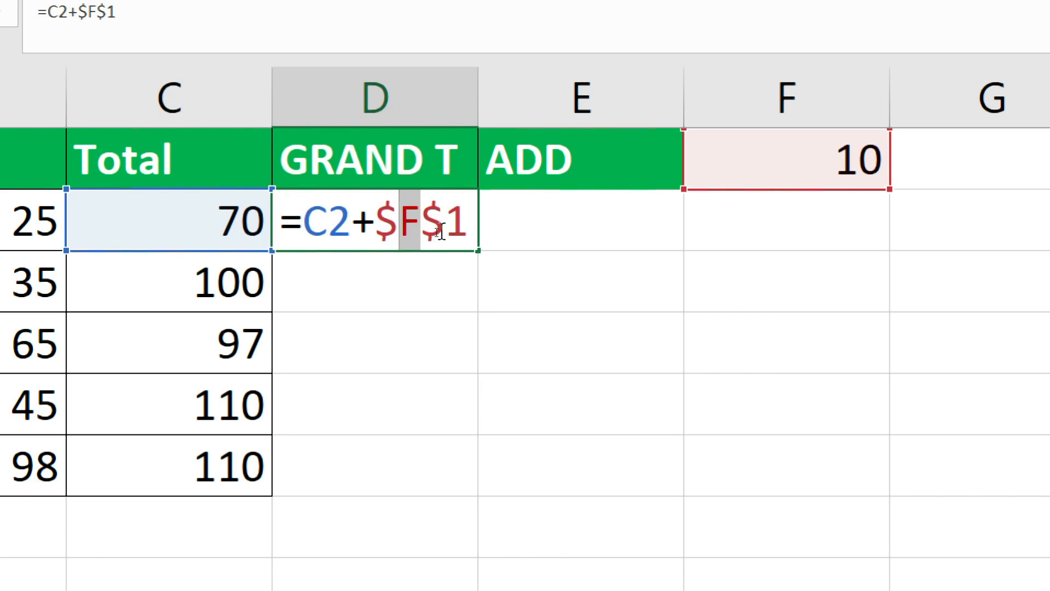
{"action": "left_click", "coordinate": [437, 229]}
{"action": "key", "text": "BackSpace"}
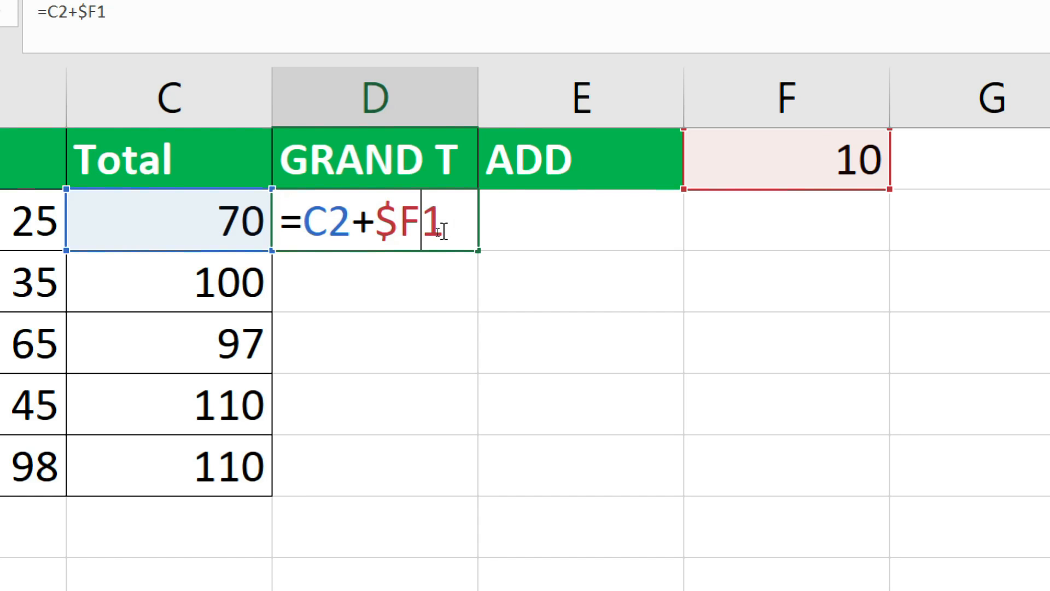
{"action": "key", "text": "BackSpace"}
{"action": "double_click", "coordinate": [436, 227]}
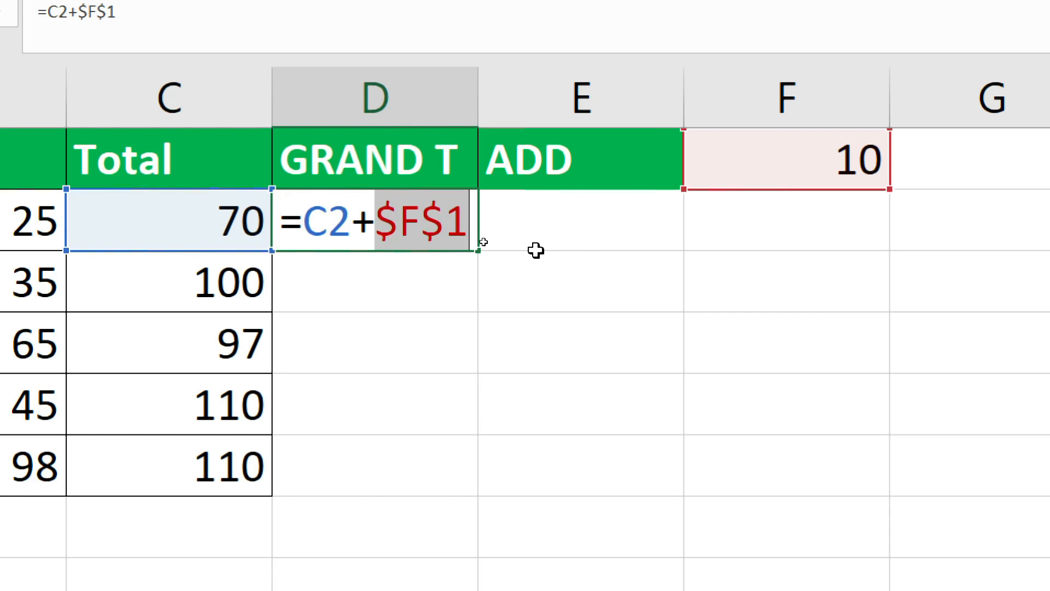
Step: Commit the formula =C2+$F$1 in D2 and fill it down through D6
{"action": "key", "text": "Return"}
{"action": "left_click", "coordinate": [465, 229]}
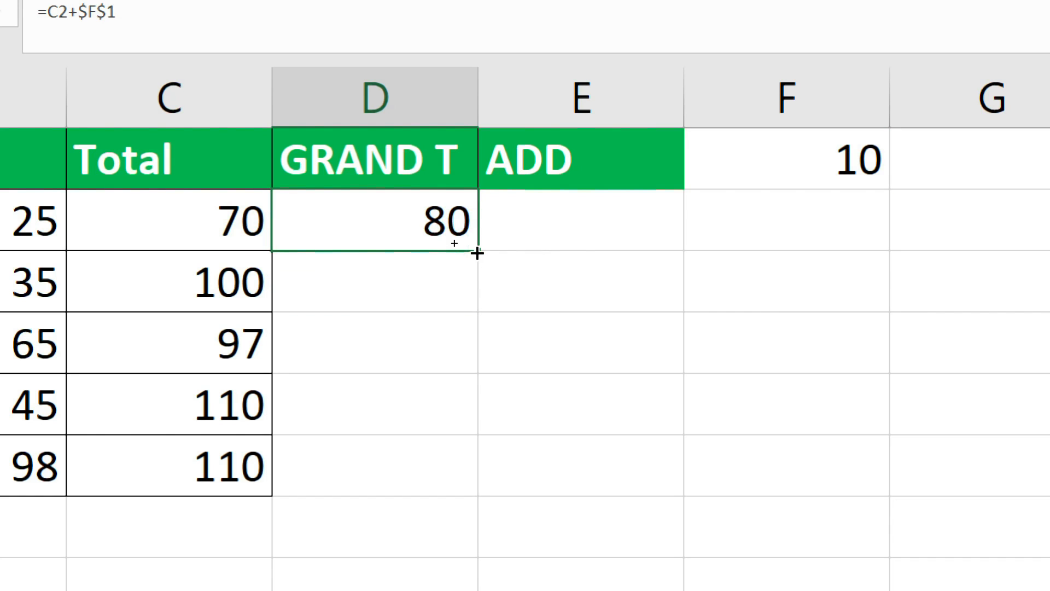
{"action": "left_click_drag", "start_coordinate": [477, 252], "coordinate": [481, 481]}
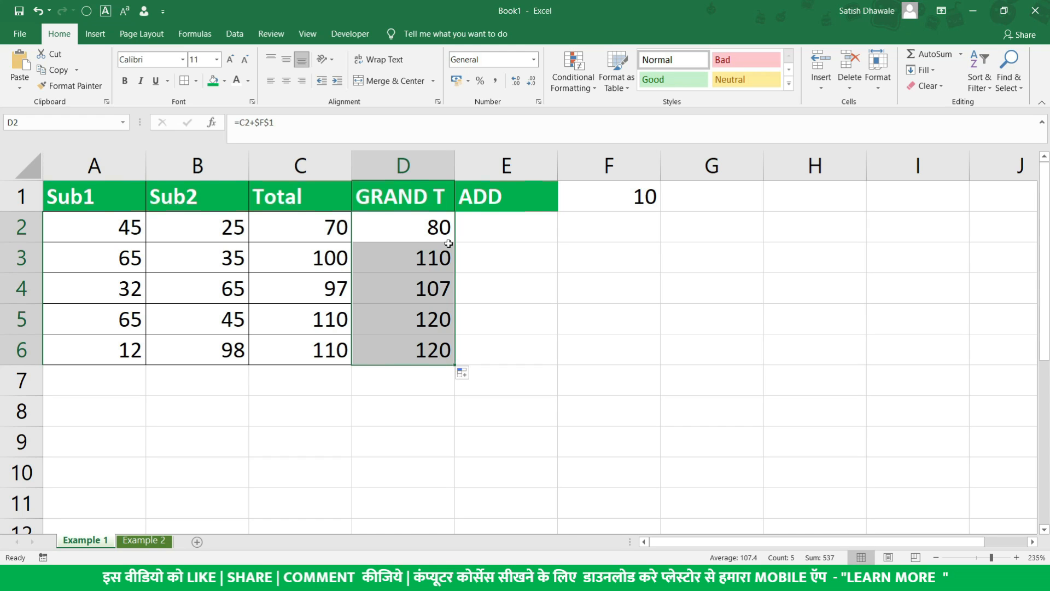
Step: Check the filled formulas in D2 to D6 one by one for their Total and ADD references
{"action": "left_click", "coordinate": [444, 228]}
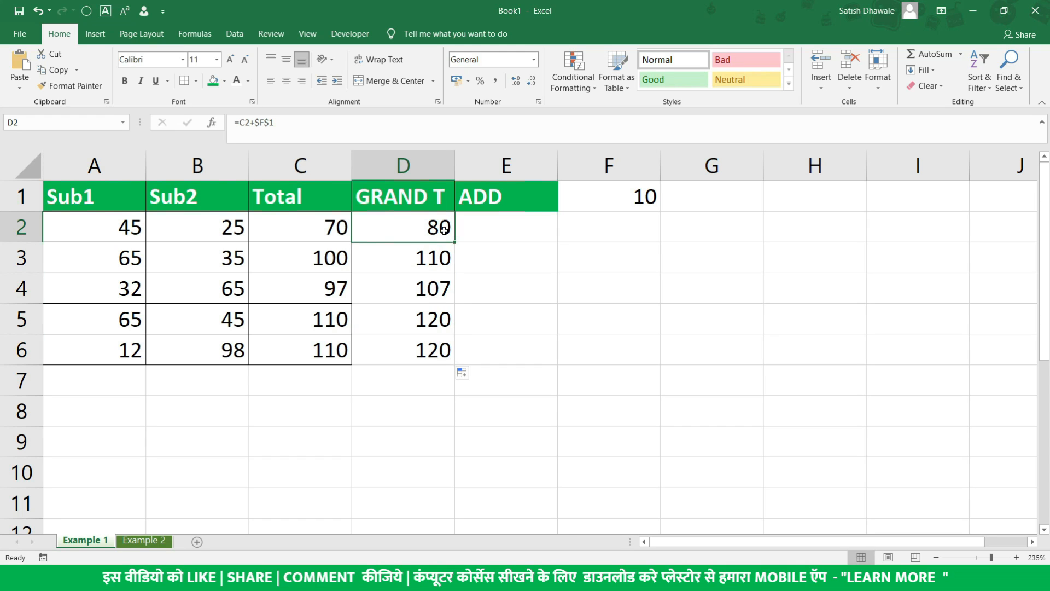
{"action": "left_click", "coordinate": [443, 259]}
{"action": "left_click", "coordinate": [443, 287]}
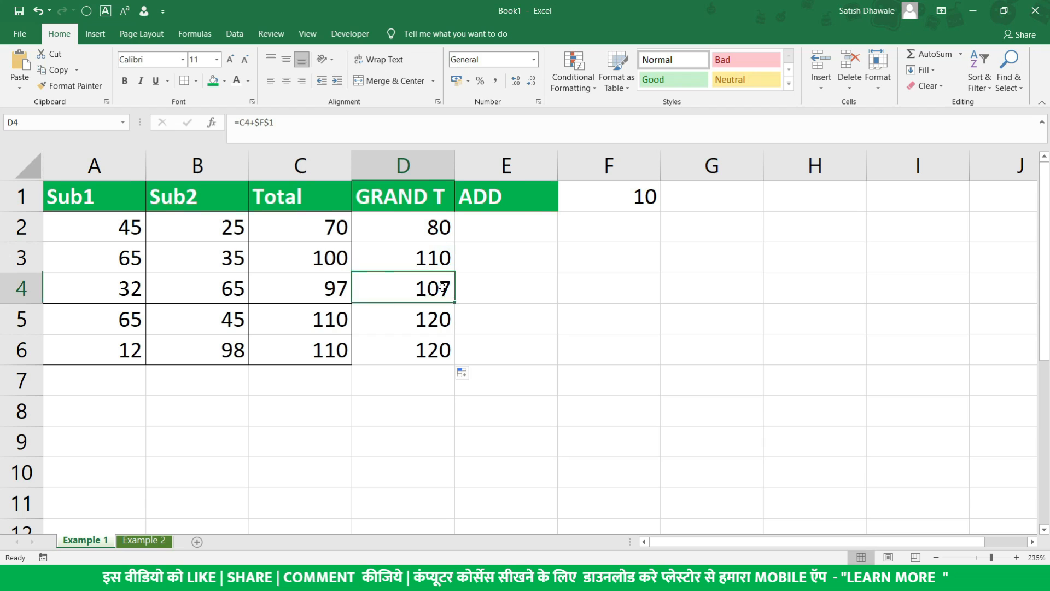
{"action": "left_click", "coordinate": [441, 306]}
{"action": "left_click", "coordinate": [445, 346]}
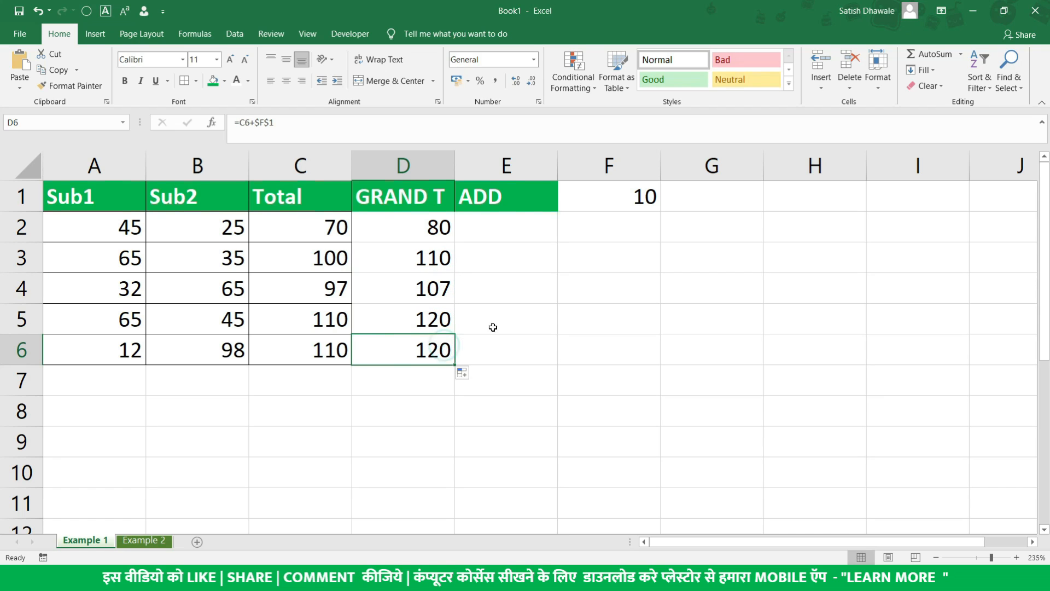
Step: Set the ADD value in F1 to 50 and select the grand totals in D2 to D6
{"action": "left_click", "coordinate": [608, 198]}
{"action": "type", "text": "50"}
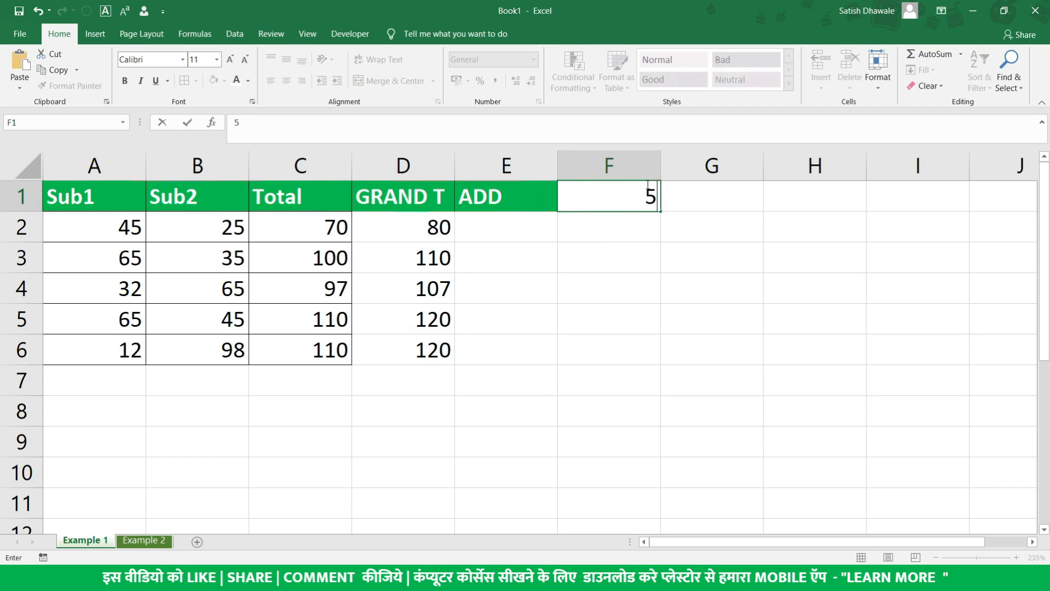
{"action": "key", "text": "Return"}
{"action": "left_click_drag", "start_coordinate": [430, 228], "coordinate": [404, 347]}
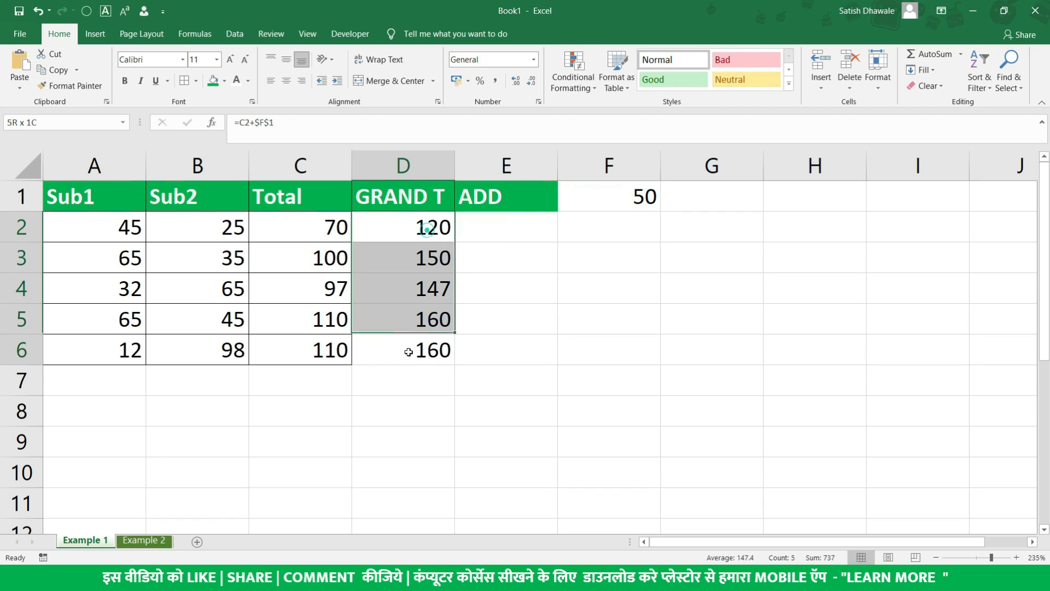
Step: Examine the absolute ADD reference in the formulas of D2, D3 and D4 without changing them
{"action": "double_click", "coordinate": [416, 229]}
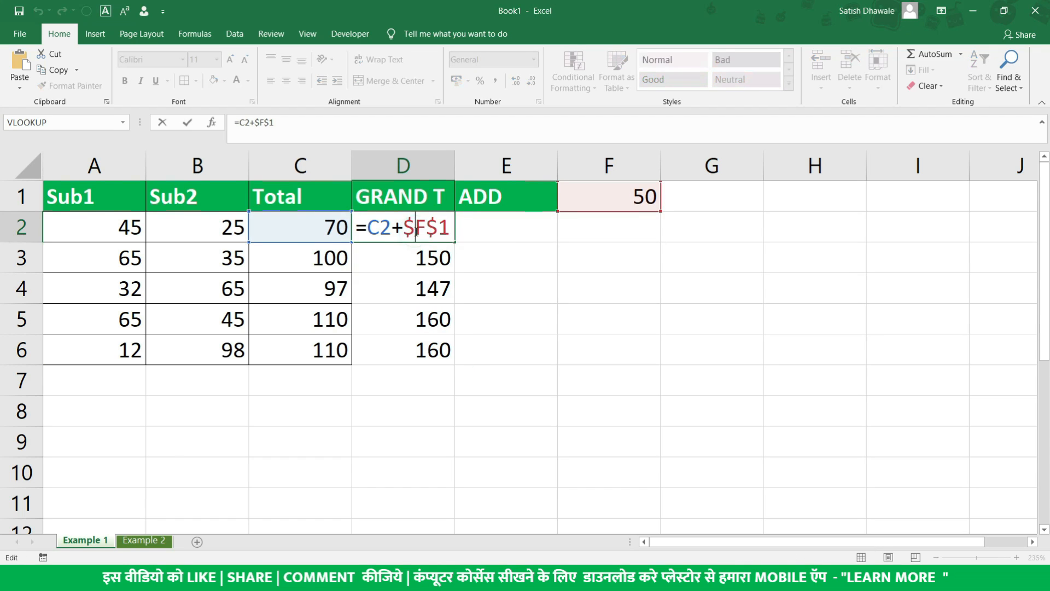
{"action": "left_click_drag", "start_coordinate": [405, 228], "coordinate": [450, 226]}
{"action": "key", "text": "Return"}
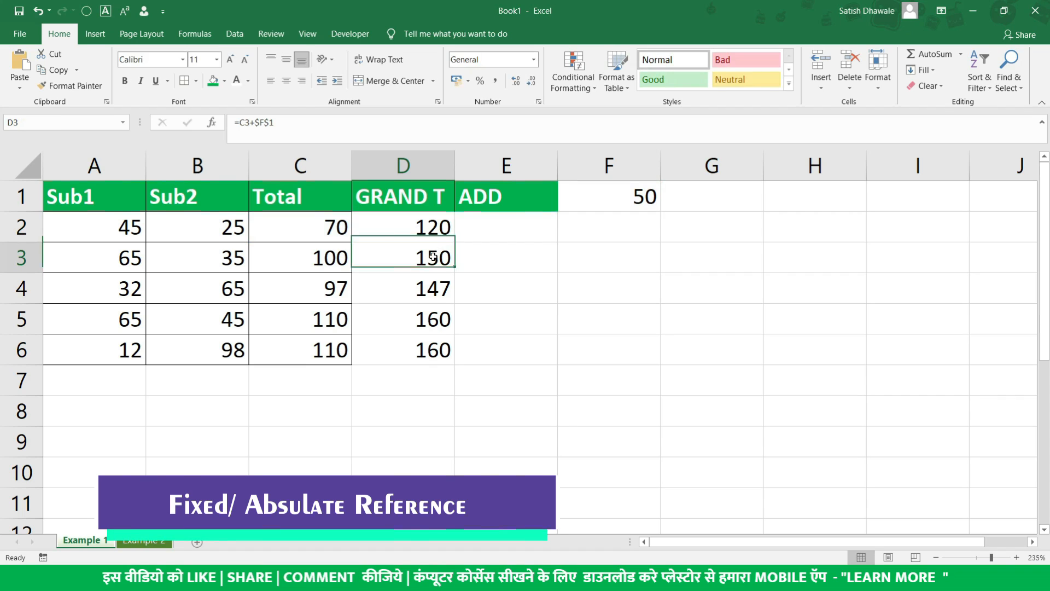
{"action": "double_click", "coordinate": [449, 257]}
{"action": "left_click_drag", "start_coordinate": [405, 257], "coordinate": [449, 257]}
{"action": "key", "text": "Return"}
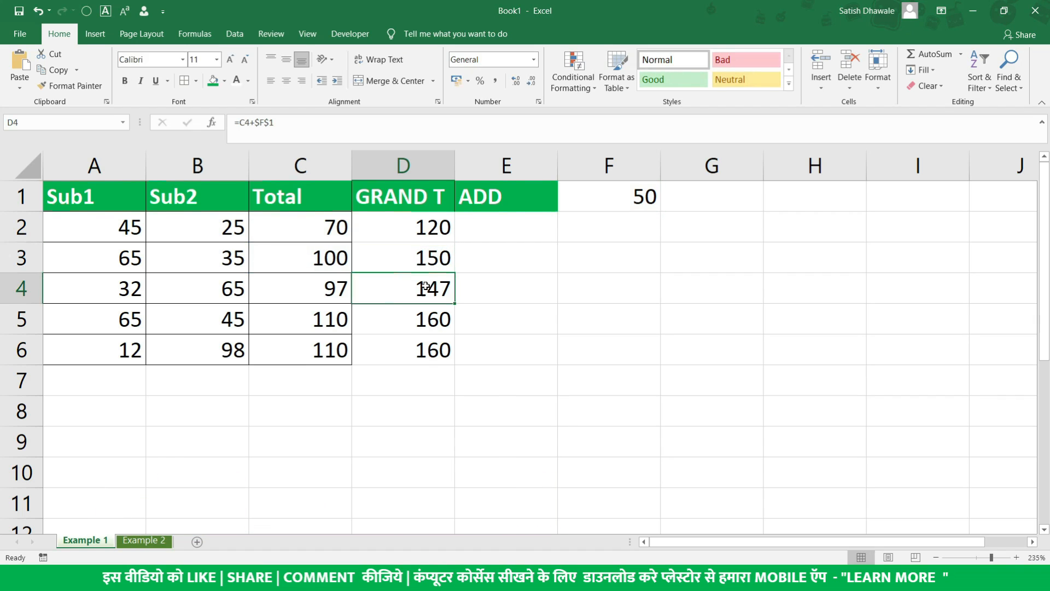
{"action": "double_click", "coordinate": [417, 288]}
{"action": "left_click_drag", "start_coordinate": [407, 288], "coordinate": [452, 289]}
{"action": "key", "text": "Return"}
Step: Examine the relative Total reference in D5's formula and the ADD reference in D6's formula without changing them
{"action": "double_click", "coordinate": [417, 318]}
{"action": "left_click_drag", "start_coordinate": [368, 319], "coordinate": [388, 319]}
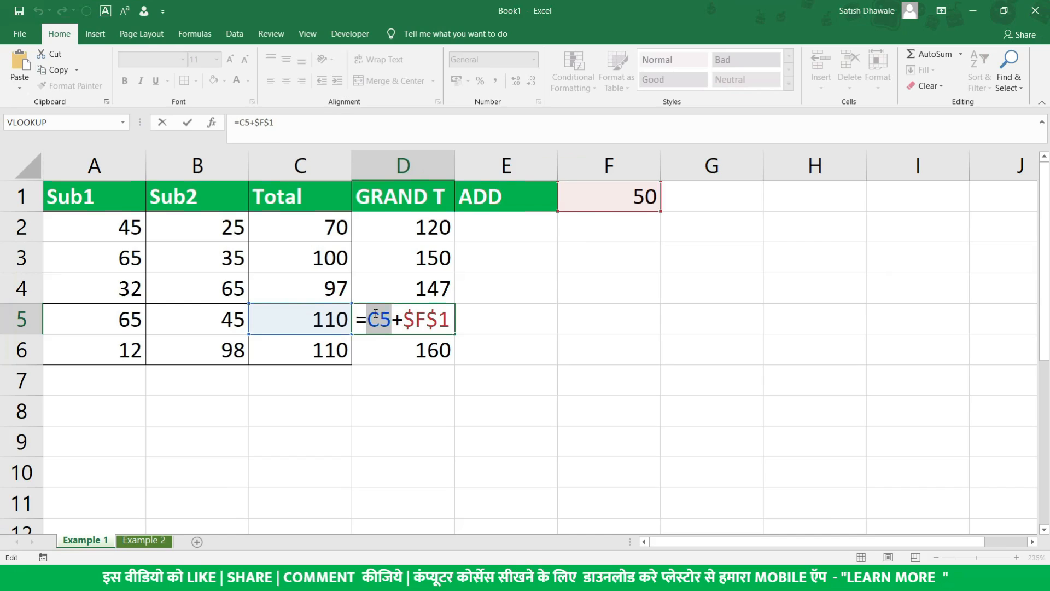
{"action": "key", "text": "Return"}
{"action": "double_click", "coordinate": [370, 392]}
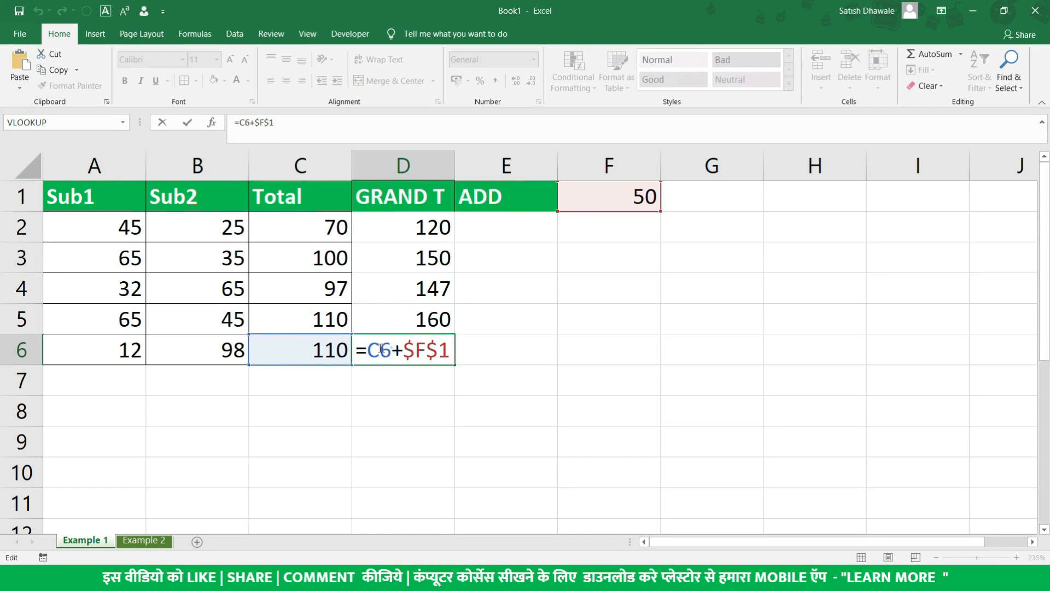
{"action": "left_click_drag", "start_coordinate": [392, 350], "coordinate": [450, 350]}
{"action": "key", "text": "Escape"}
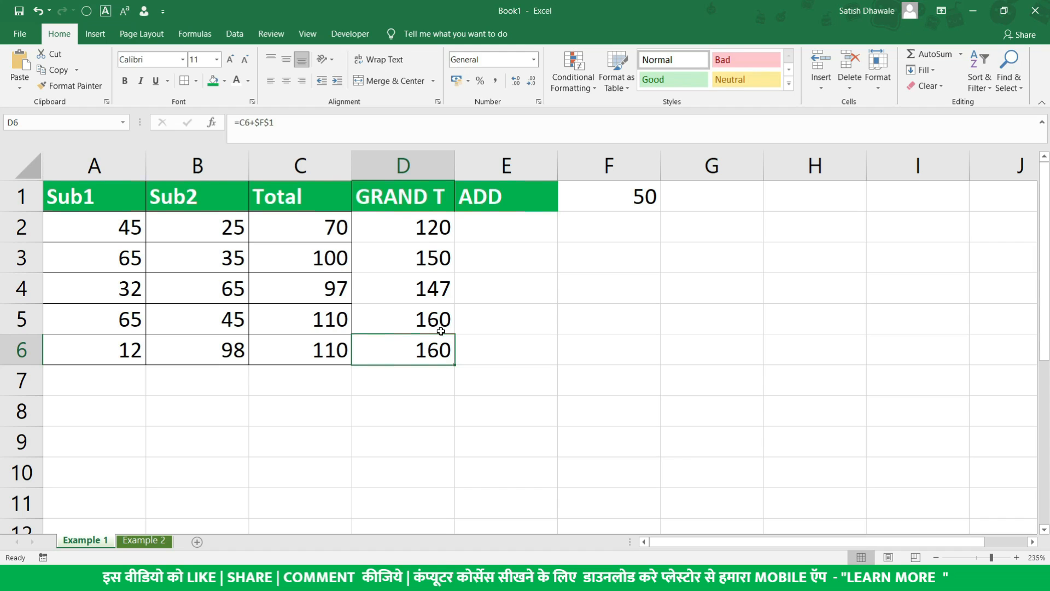
Step: Review D2's formula against the ADD value in F1 and check the formula in D3
{"action": "double_click", "coordinate": [407, 230]}
{"action": "left_click_drag", "start_coordinate": [405, 228], "coordinate": [446, 228]}
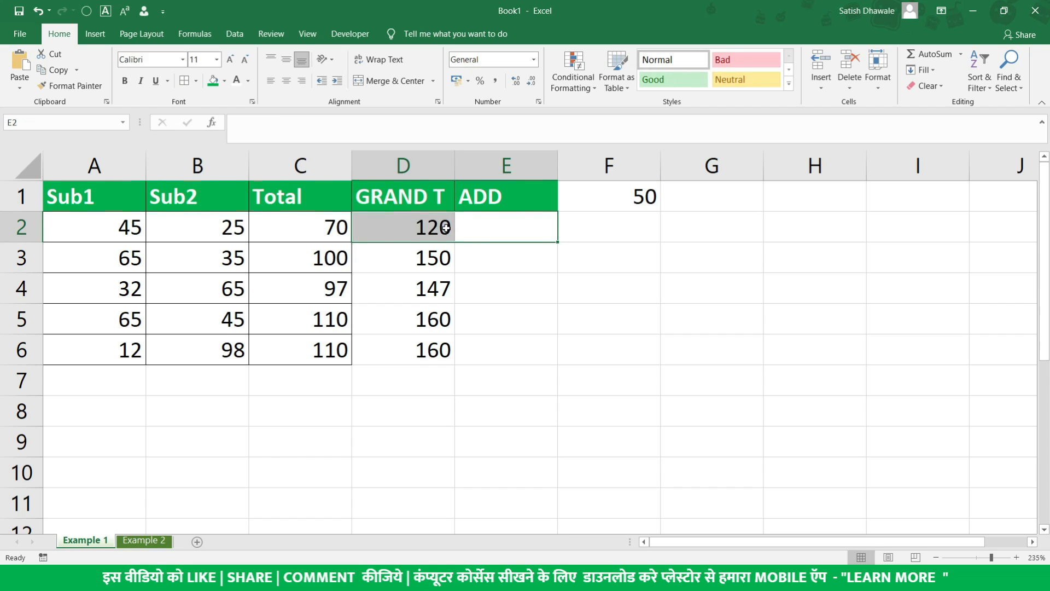
{"action": "left_click", "coordinate": [431, 232]}
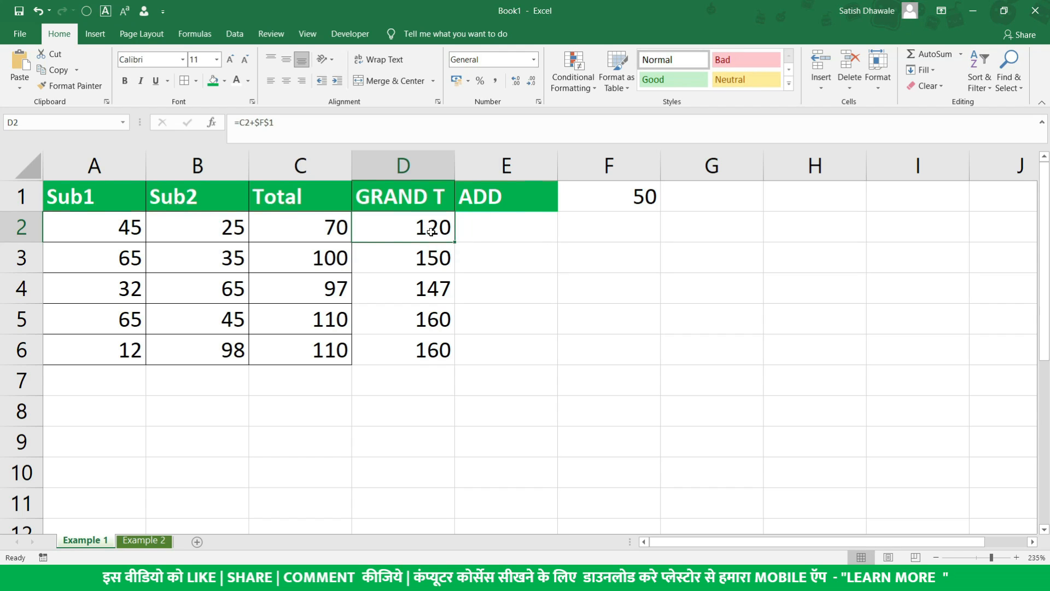
{"action": "left_click", "coordinate": [431, 231]}
{"action": "left_click", "coordinate": [646, 198]}
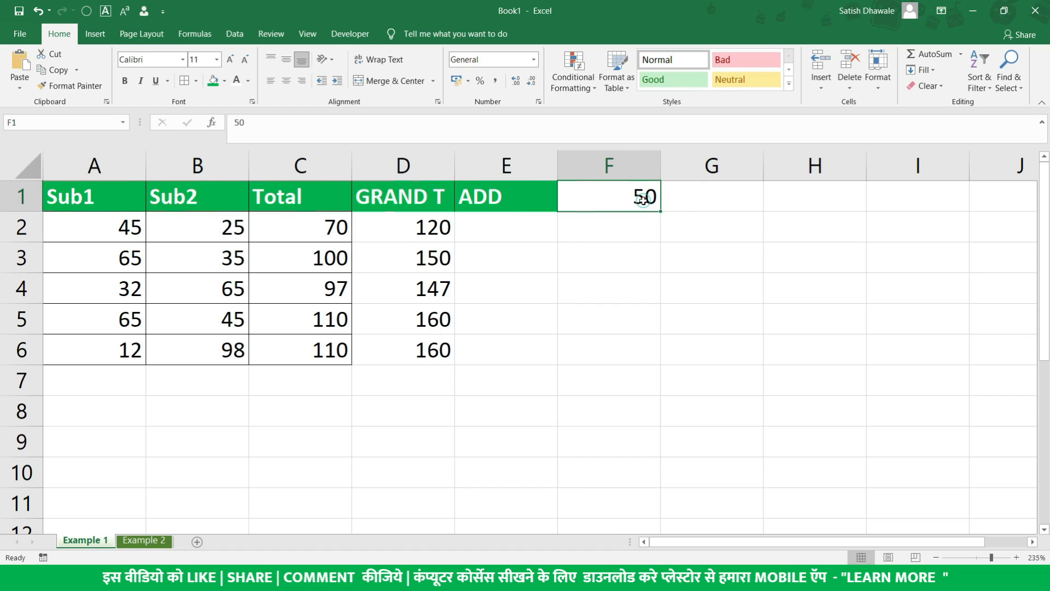
{"action": "left_click", "coordinate": [422, 240]}
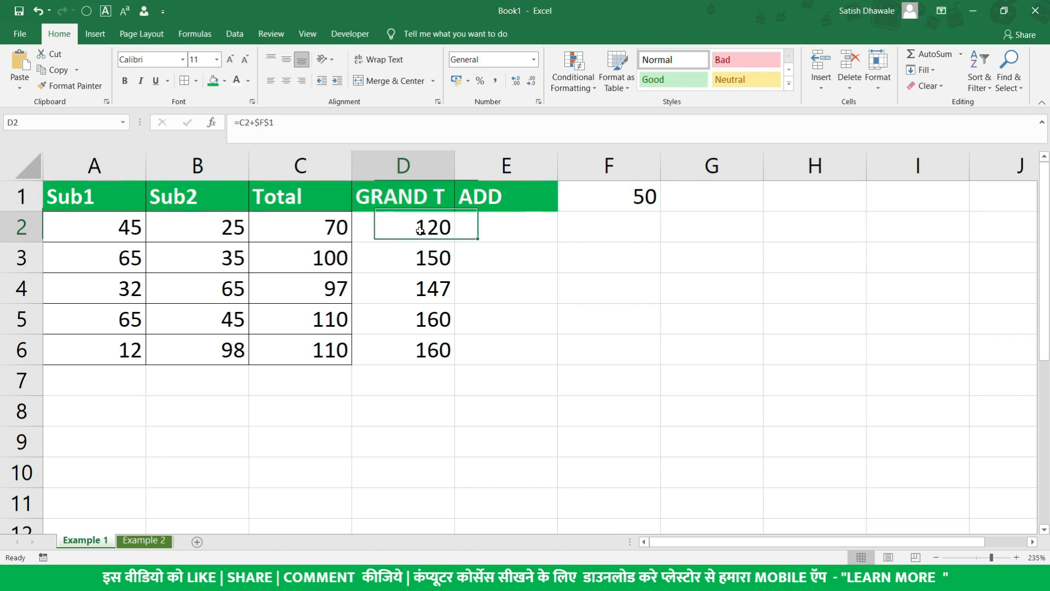
{"action": "double_click", "coordinate": [421, 240]}
{"action": "key", "text": "Escape"}
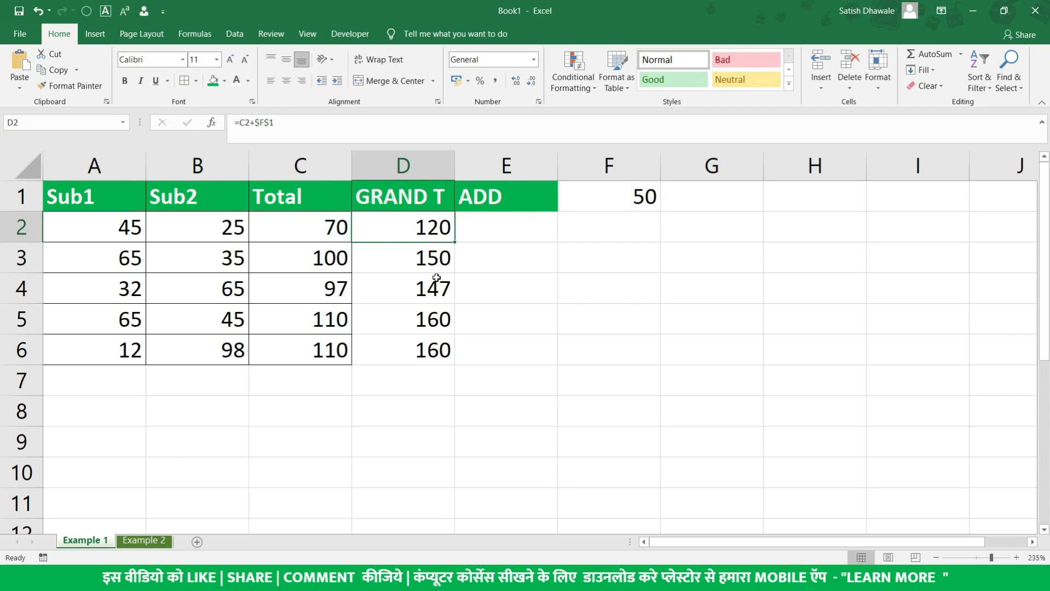
{"action": "left_click", "coordinate": [434, 257]}
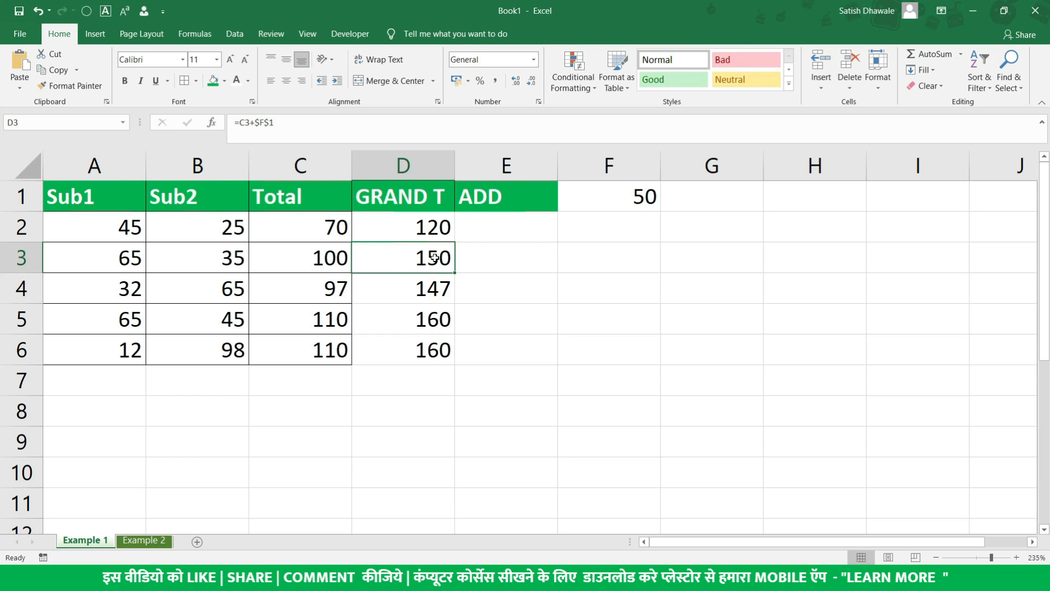
Step: Switch to Chrome and look through the course catalogue on the All Courses page of learnmorepro.com
{"action": "key", "text": "alt+Tab"}
{"action": "key", "text": "alt+Tab"}
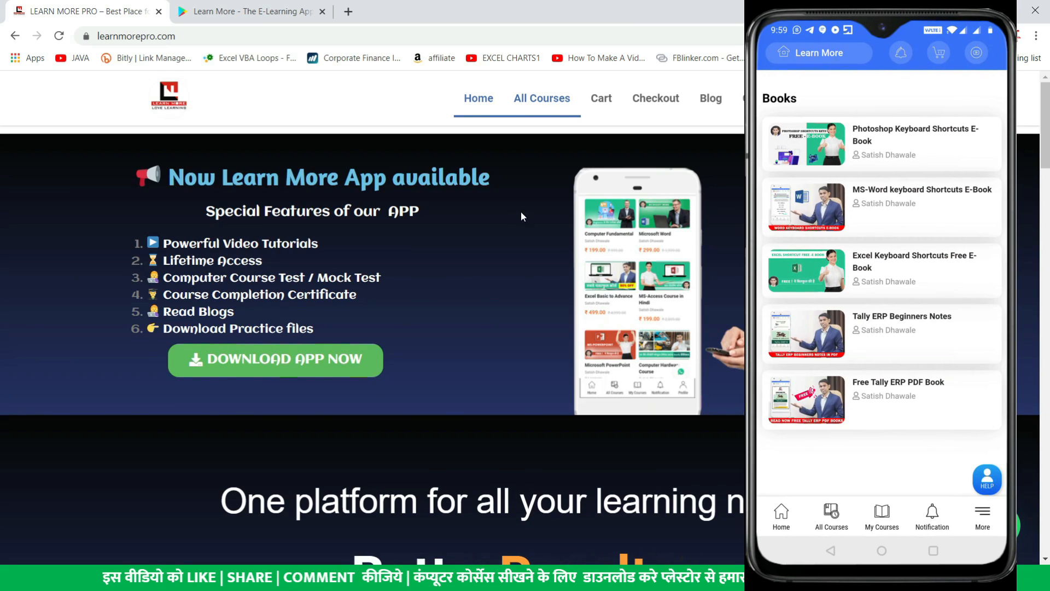
{"action": "left_click", "coordinate": [540, 109]}
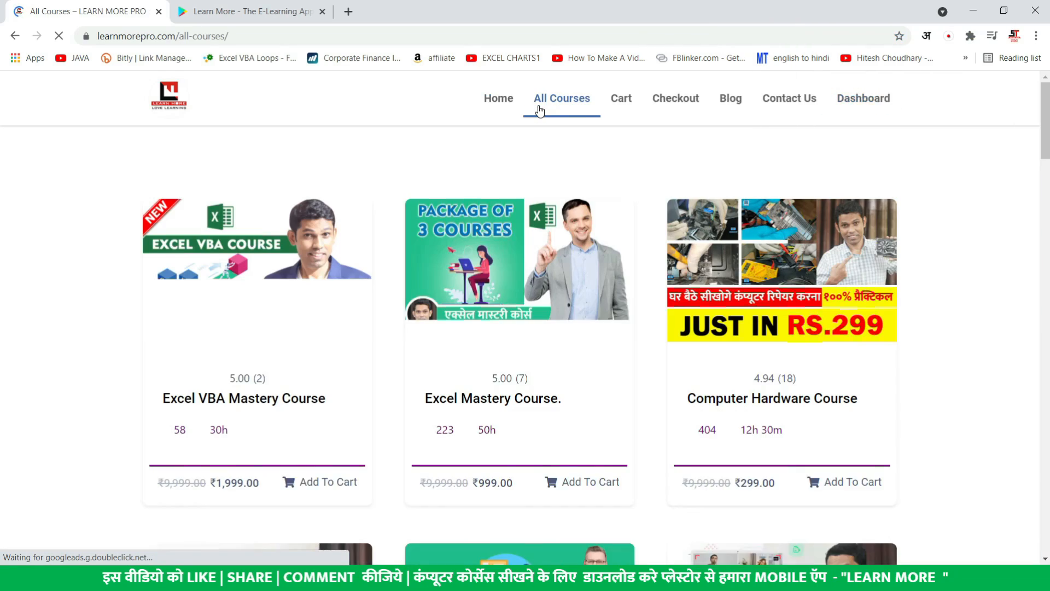
{"action": "key", "text": "alt+Left"}
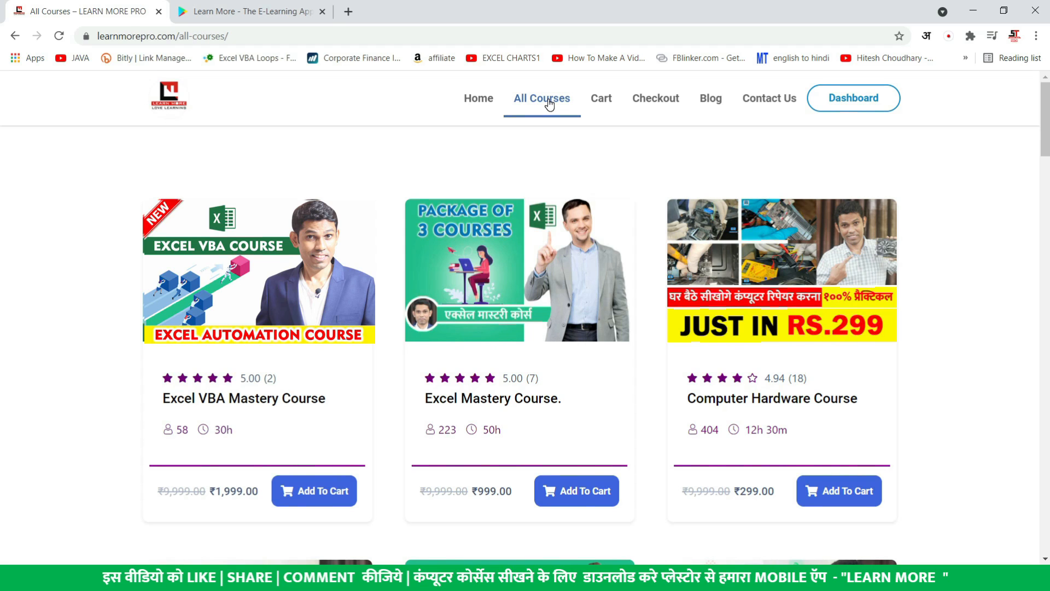
{"action": "scroll", "coordinate": [549, 104], "scroll_direction": "down", "scroll_amount": 6}
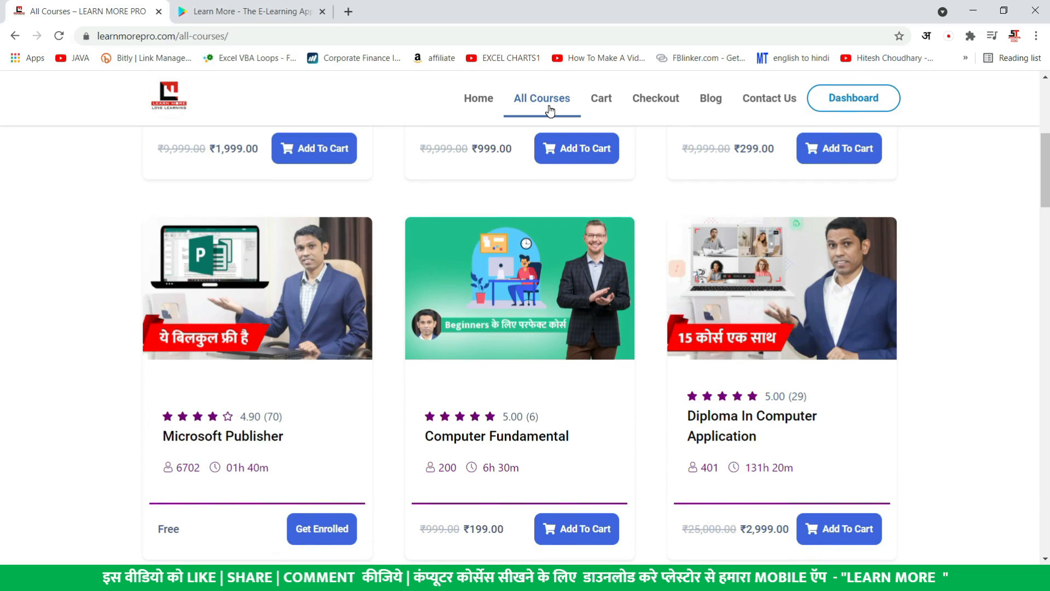
{"action": "scroll", "coordinate": [549, 109], "scroll_direction": "down", "scroll_amount": 15}
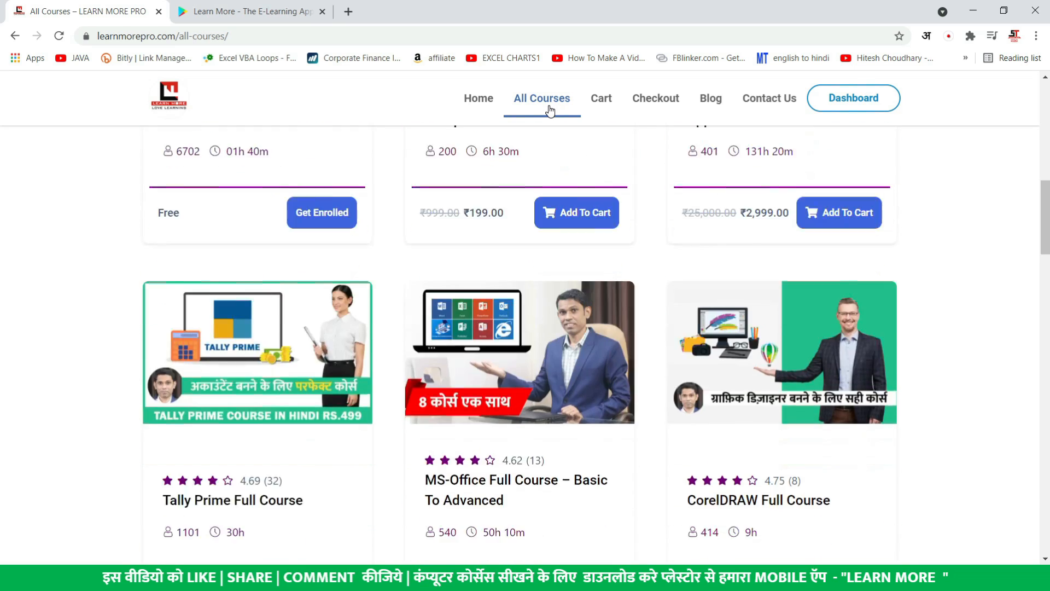
{"action": "scroll", "coordinate": [550, 110], "scroll_direction": "down", "scroll_amount": 12}
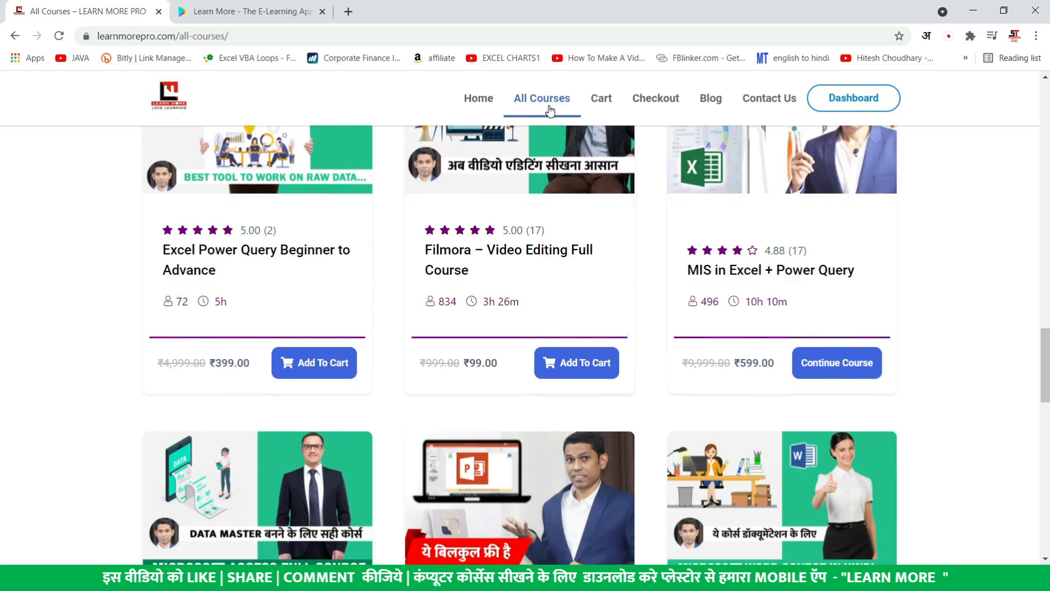
Step: Find the Excel Basic to Advance Full Course in Hindi in the catalogue, open its page and read the course description
{"action": "scroll", "coordinate": [550, 109], "scroll_direction": "down", "scroll_amount": 4}
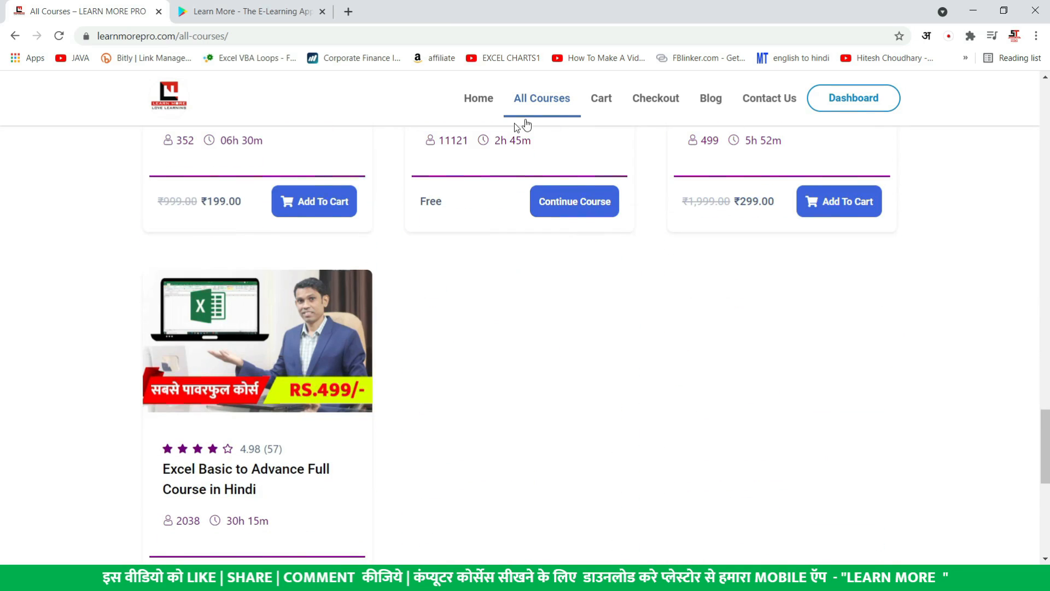
{"action": "scroll", "coordinate": [200, 476], "scroll_direction": "down", "scroll_amount": 3}
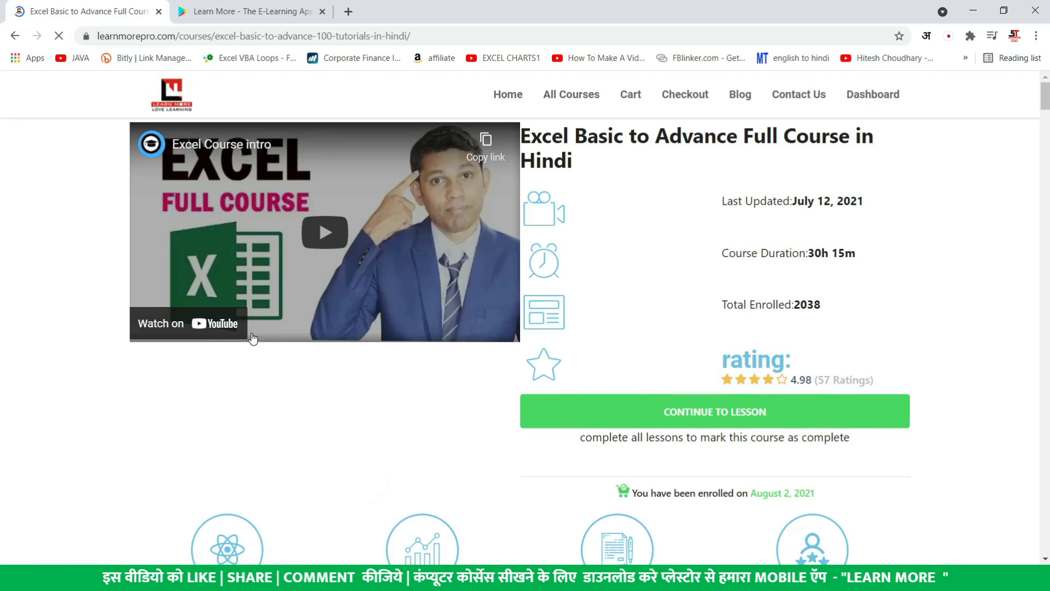
{"action": "scroll", "coordinate": [509, 313], "scroll_direction": "down", "scroll_amount": 3}
{"action": "scroll", "coordinate": [510, 313], "scroll_direction": "down", "scroll_amount": 12}
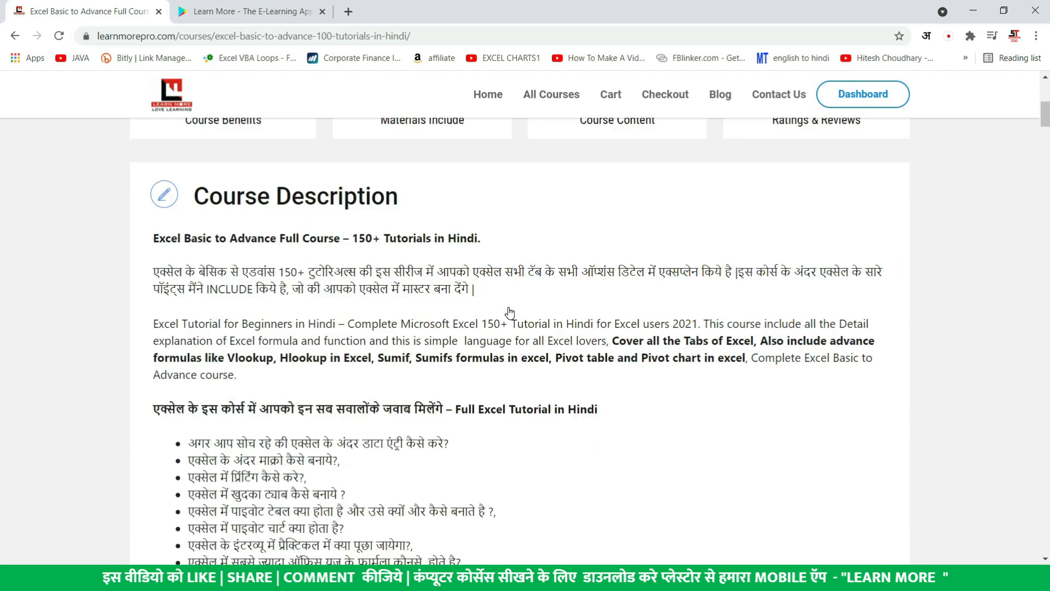
{"action": "scroll", "coordinate": [510, 312], "scroll_direction": "down", "scroll_amount": 8}
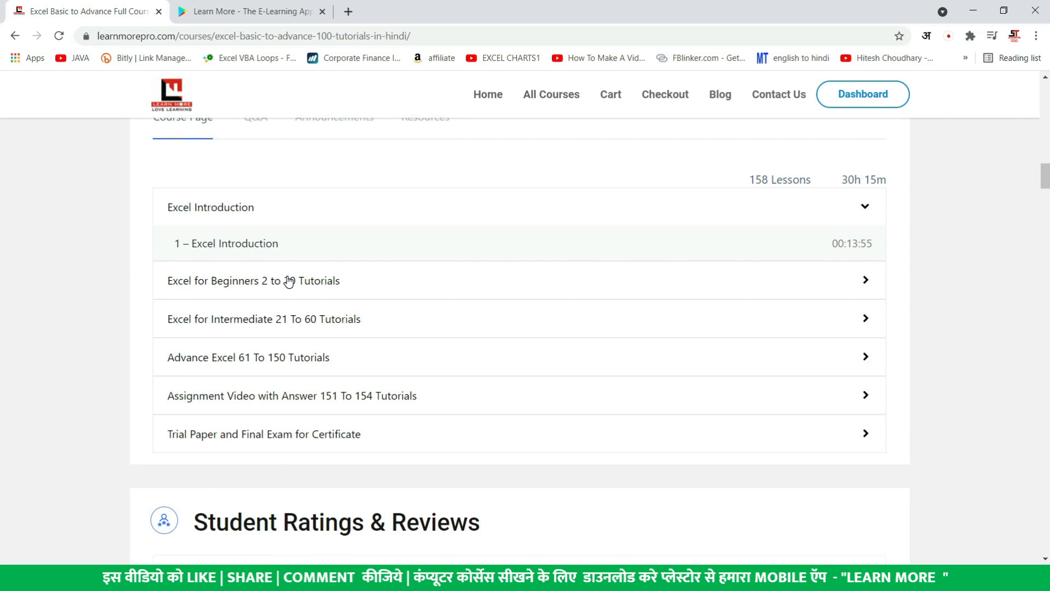
Step: Look through the course's Beginners, Intermediate and Advance Excel lesson sections
{"action": "left_click", "coordinate": [289, 282]}
{"action": "left_click", "coordinate": [286, 280]}
{"action": "scroll", "coordinate": [295, 273], "scroll_direction": "down", "scroll_amount": 1}
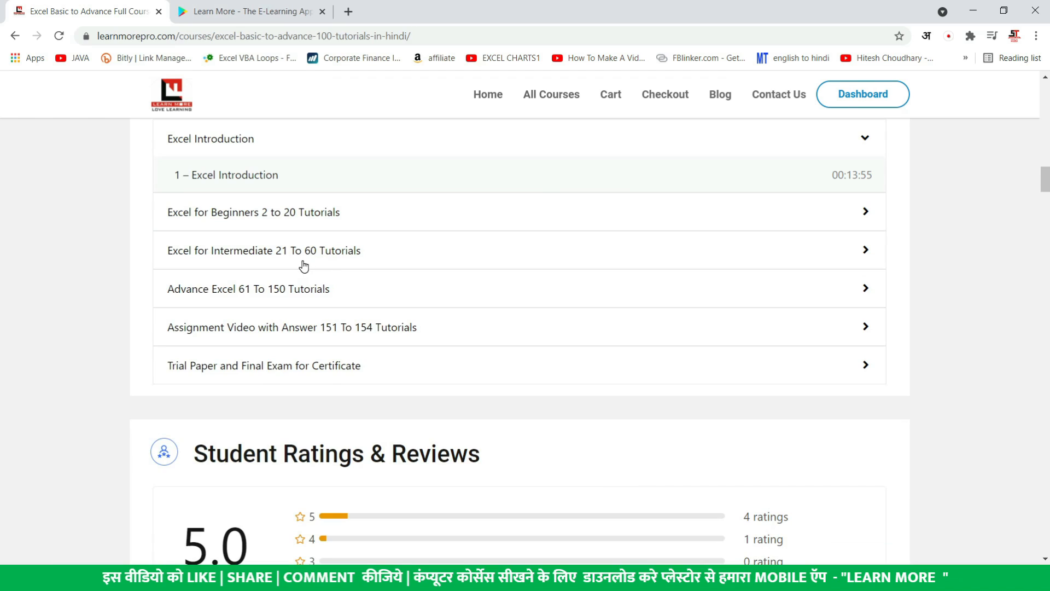
{"action": "left_click", "coordinate": [303, 265]}
{"action": "left_click", "coordinate": [300, 262]}
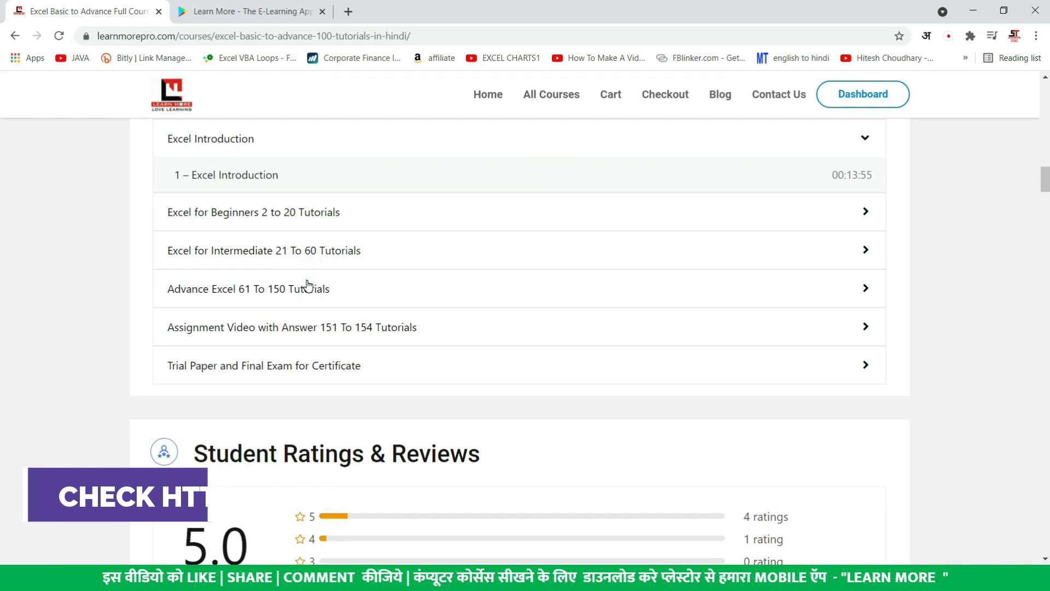
{"action": "left_click", "coordinate": [308, 284]}
{"action": "left_click", "coordinate": [307, 283]}
Step: Browse the course's student ratings and reviews, and return to its Total Enrolled figure
{"action": "scroll", "coordinate": [308, 284], "scroll_direction": "down", "scroll_amount": 3}
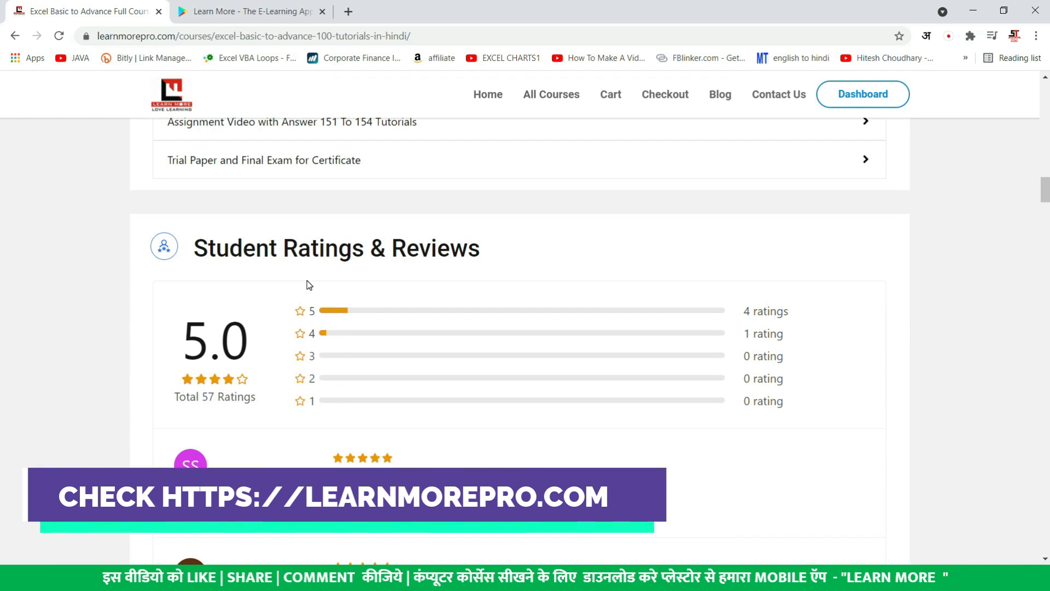
{"action": "scroll", "coordinate": [309, 284], "scroll_direction": "down", "scroll_amount": 13}
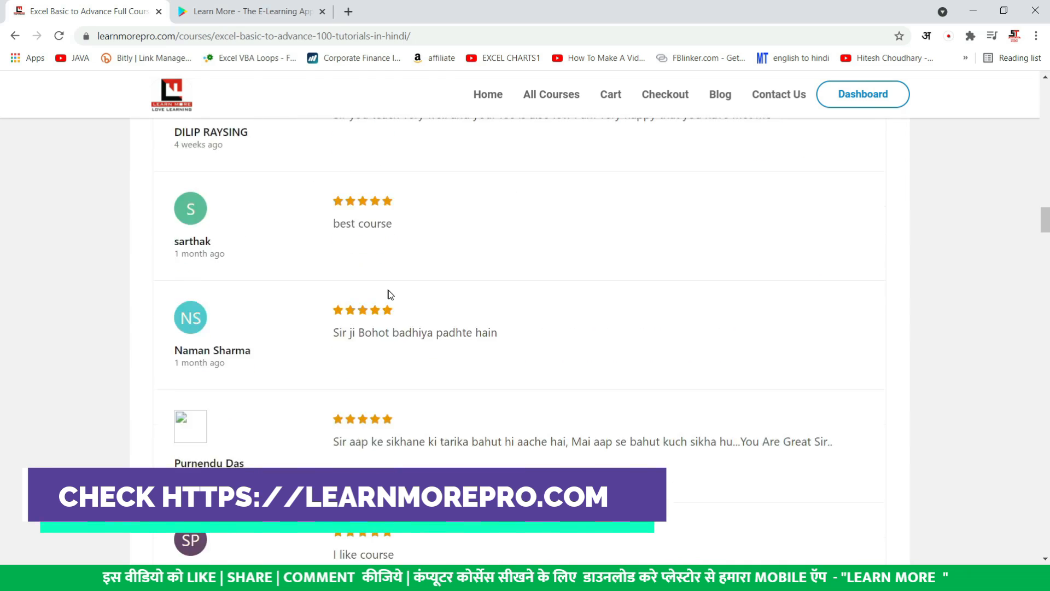
{"action": "scroll", "coordinate": [391, 296], "scroll_direction": "down", "scroll_amount": 15}
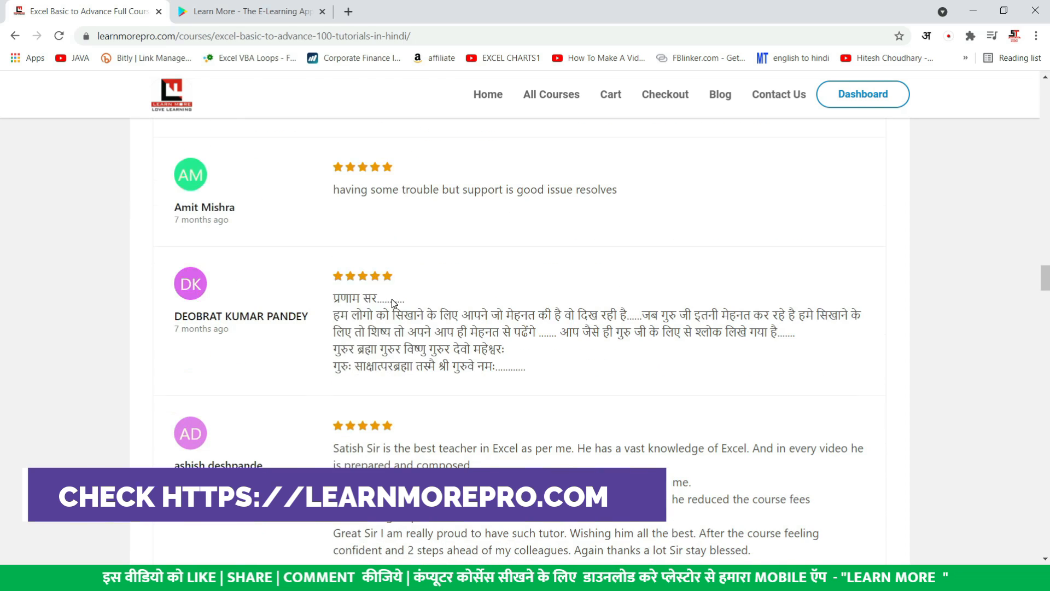
{"action": "scroll", "coordinate": [392, 299], "scroll_direction": "down", "scroll_amount": 11}
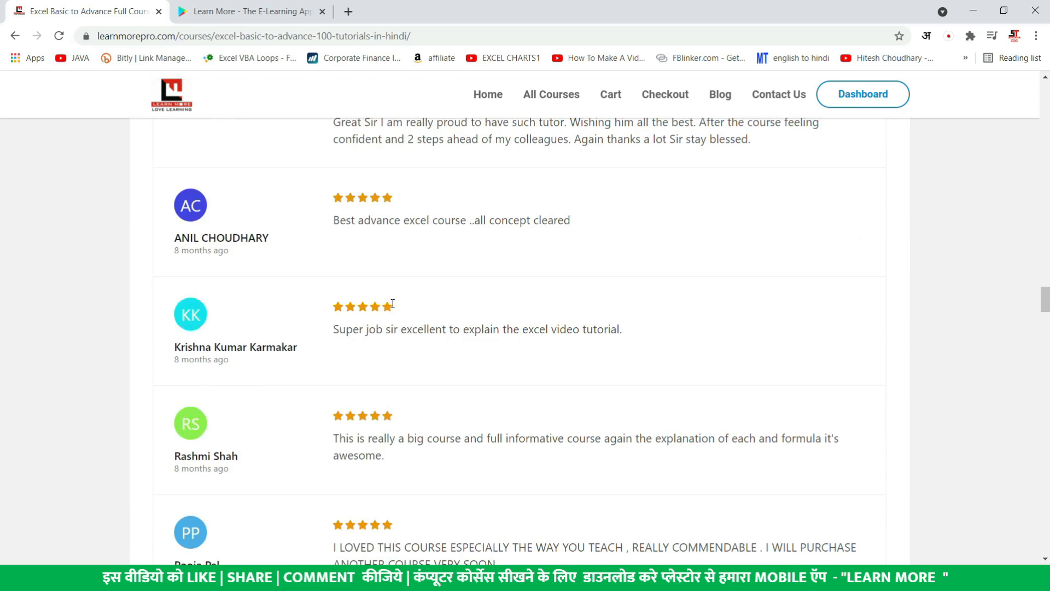
{"action": "scroll", "coordinate": [393, 303], "scroll_direction": "down", "scroll_amount": 20}
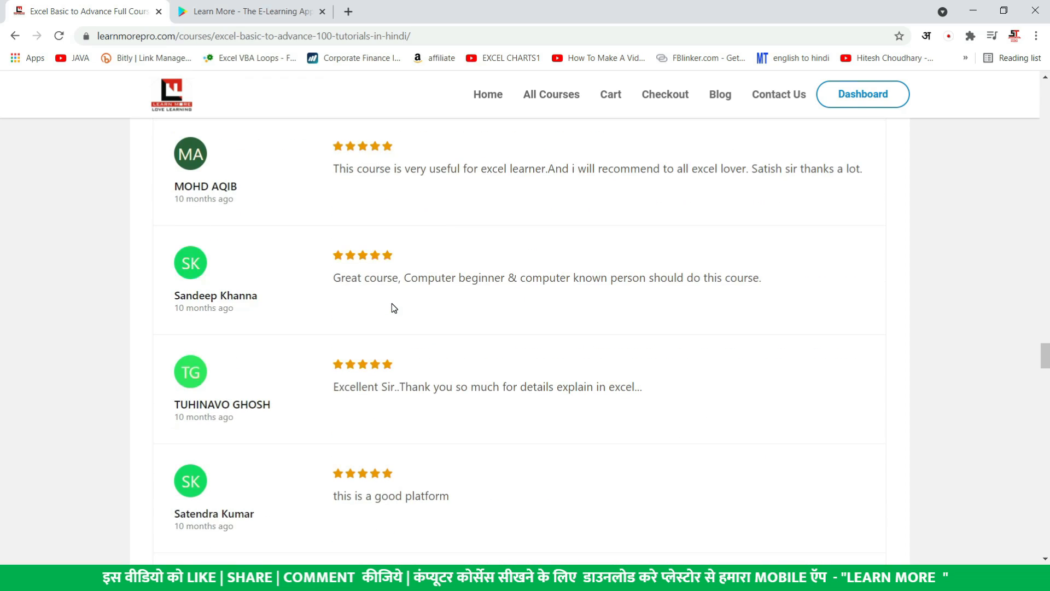
{"action": "scroll", "coordinate": [393, 308], "scroll_direction": "up", "scroll_amount": 20}
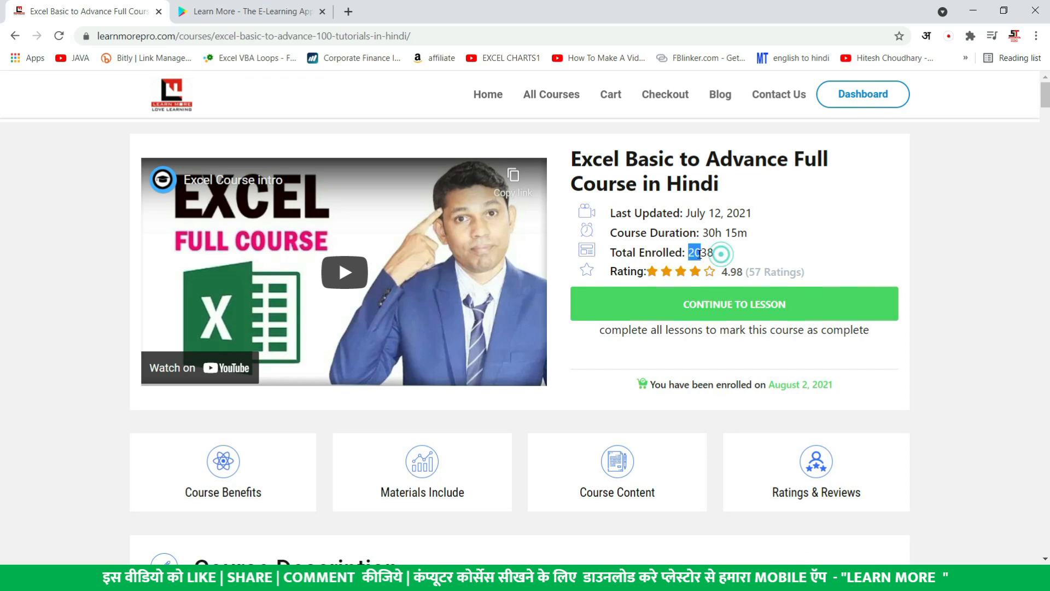
{"action": "left_click", "coordinate": [731, 249]}
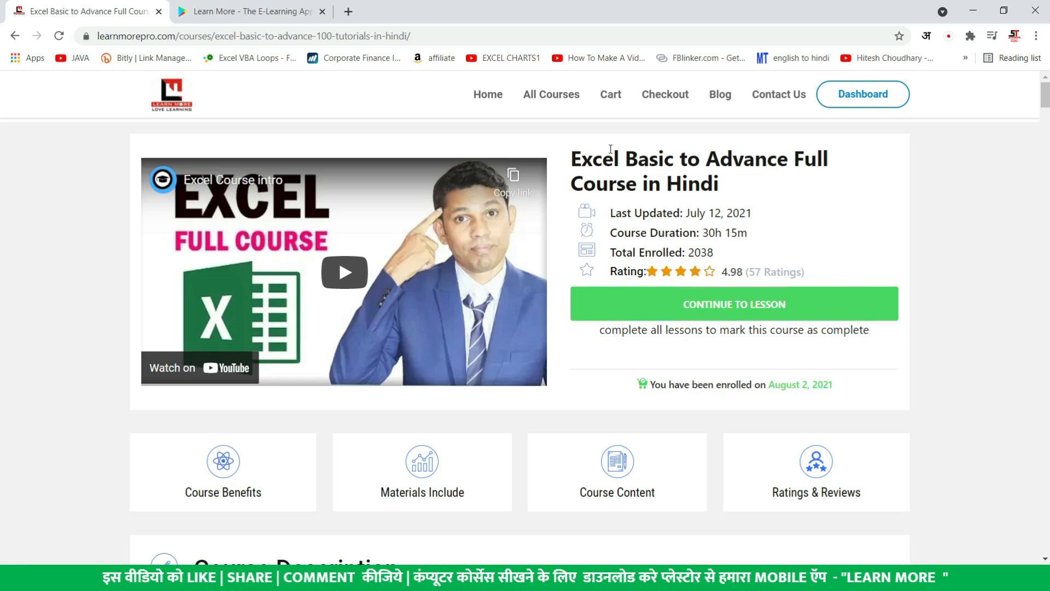
Step: Switch to Excel, open the Example 2 sheet, and examine the Total in A3 and the ADD value in B2
{"action": "key", "text": "alt+Tab"}
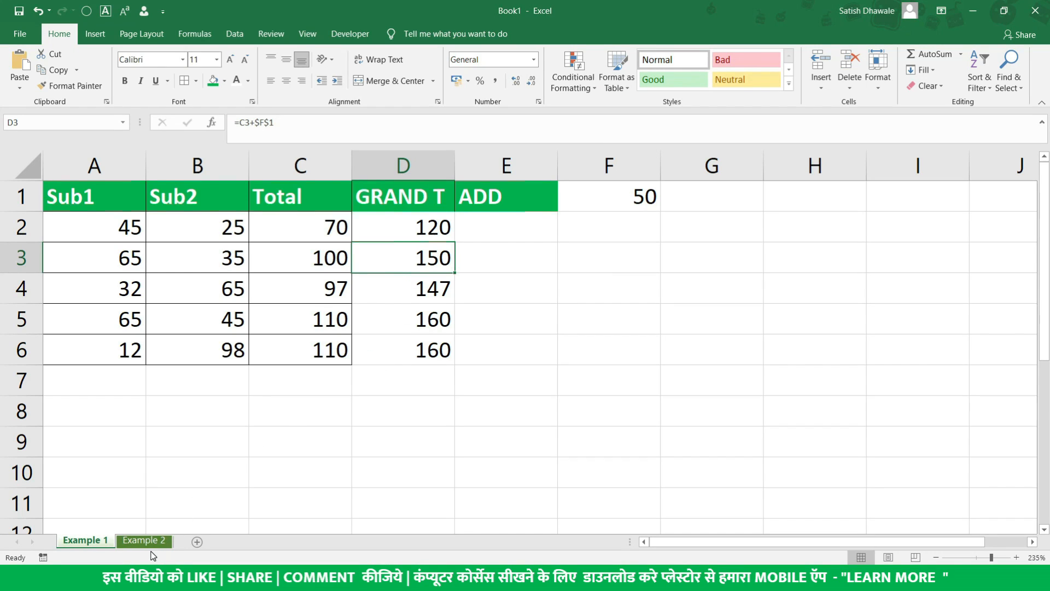
{"action": "left_click", "coordinate": [146, 541]}
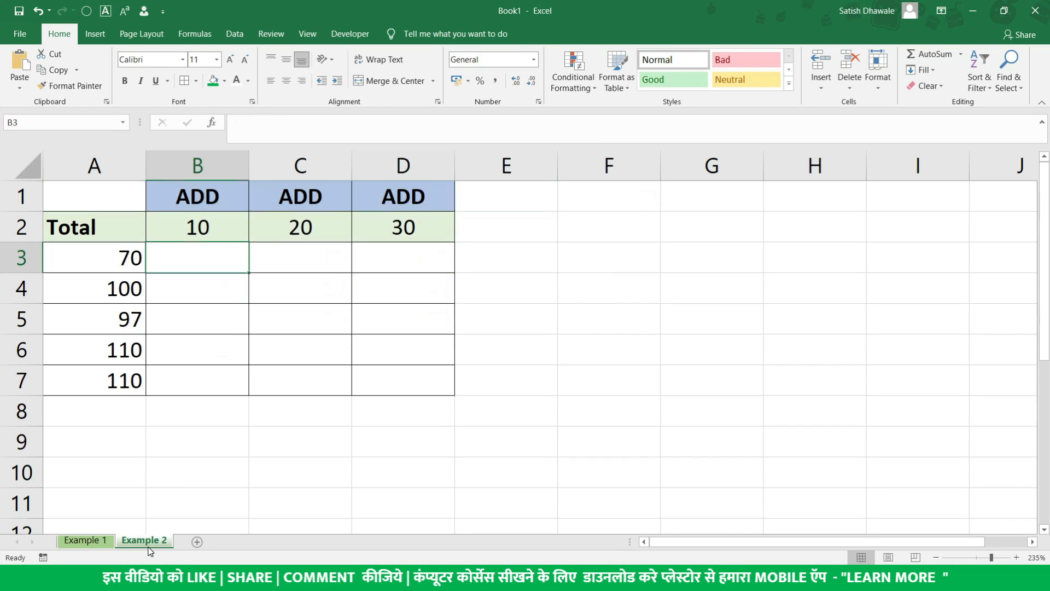
{"action": "left_click", "coordinate": [108, 264]}
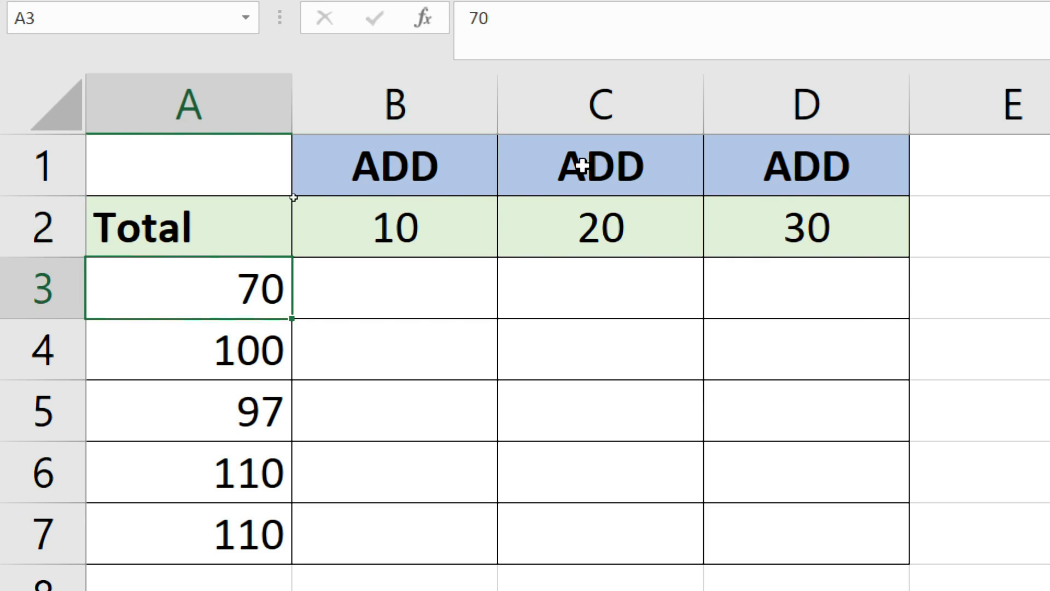
{"action": "left_click", "coordinate": [461, 282]}
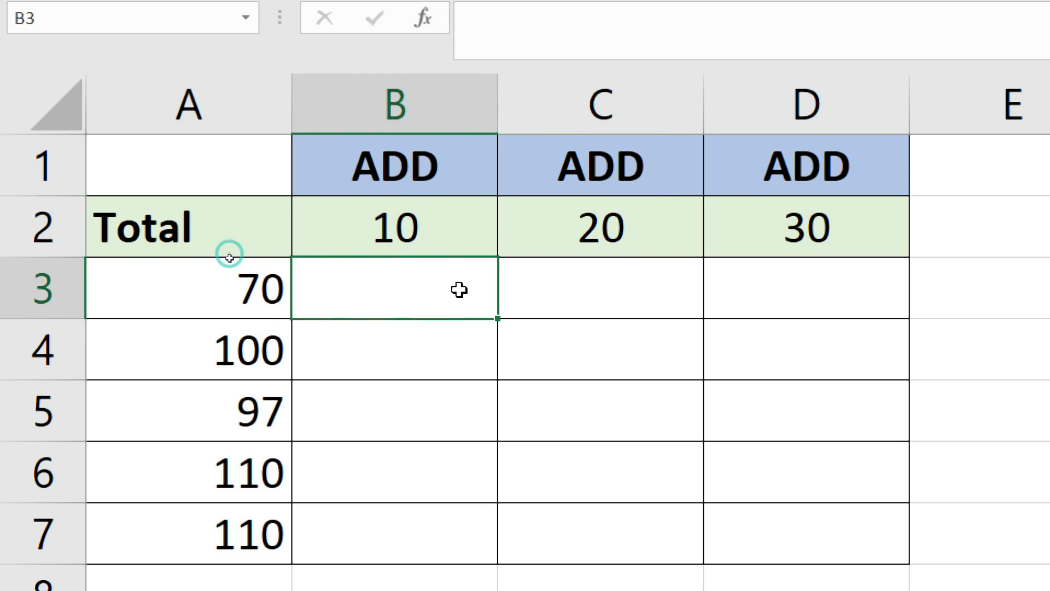
{"action": "left_click", "coordinate": [265, 276]}
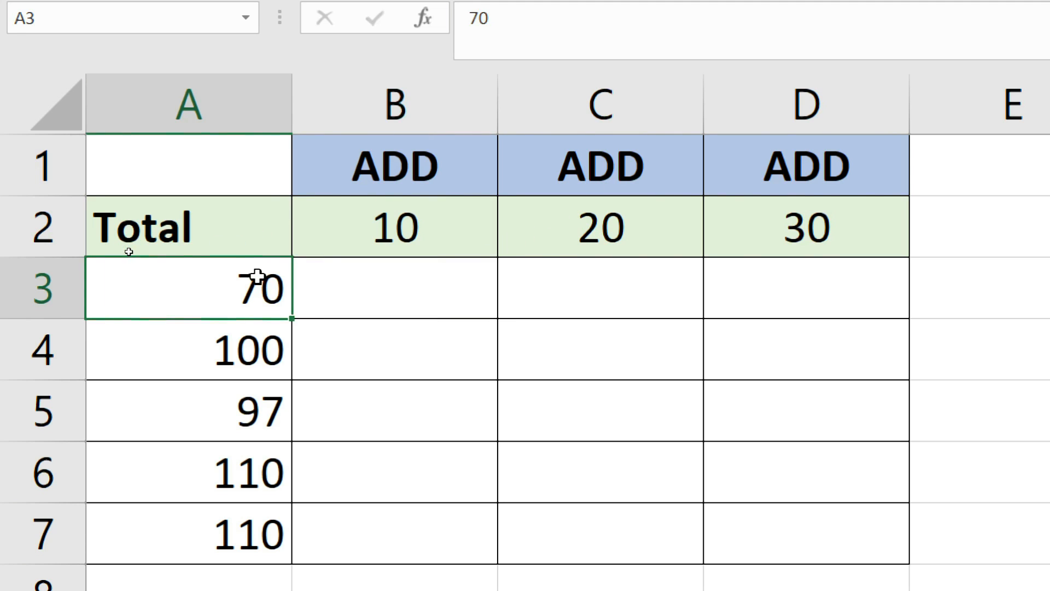
{"action": "left_click", "coordinate": [357, 277]}
{"action": "left_click", "coordinate": [369, 216]}
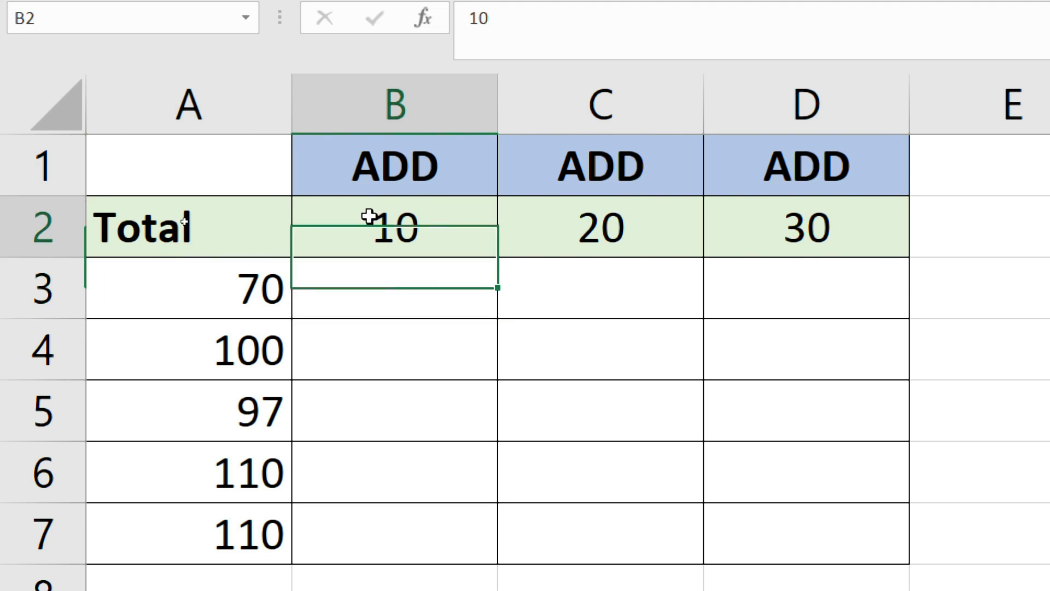
Step: Compare the Total in A3 with each of the ADD values in B2, C2 and D2
{"action": "left_click", "coordinate": [265, 285]}
{"action": "left_click", "coordinate": [368, 232]}
{"action": "left_click", "coordinate": [266, 291]}
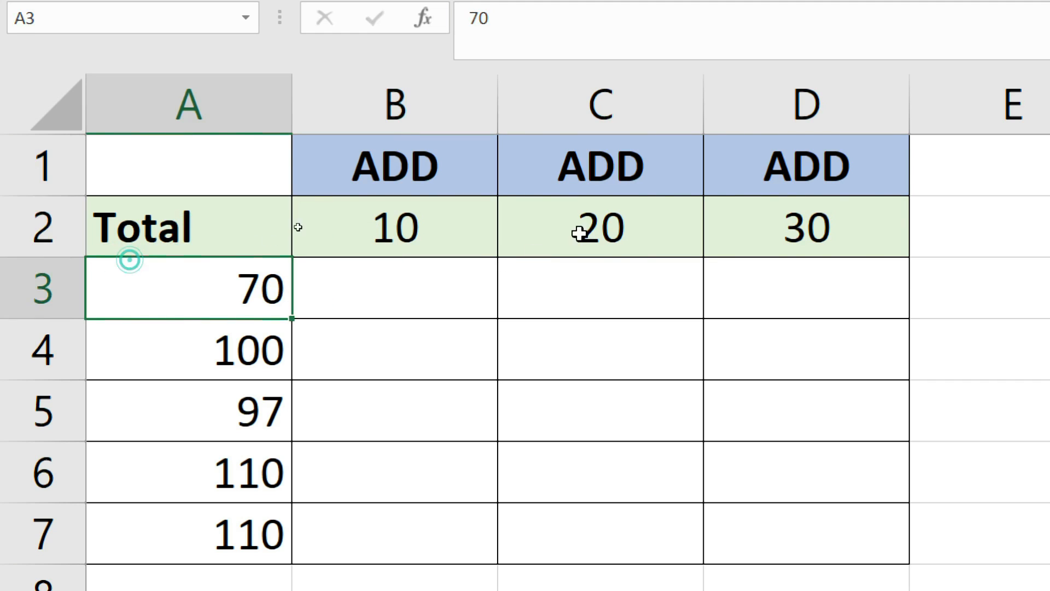
{"action": "left_click", "coordinate": [596, 227]}
{"action": "left_click", "coordinate": [218, 289]}
{"action": "left_click", "coordinate": [733, 249]}
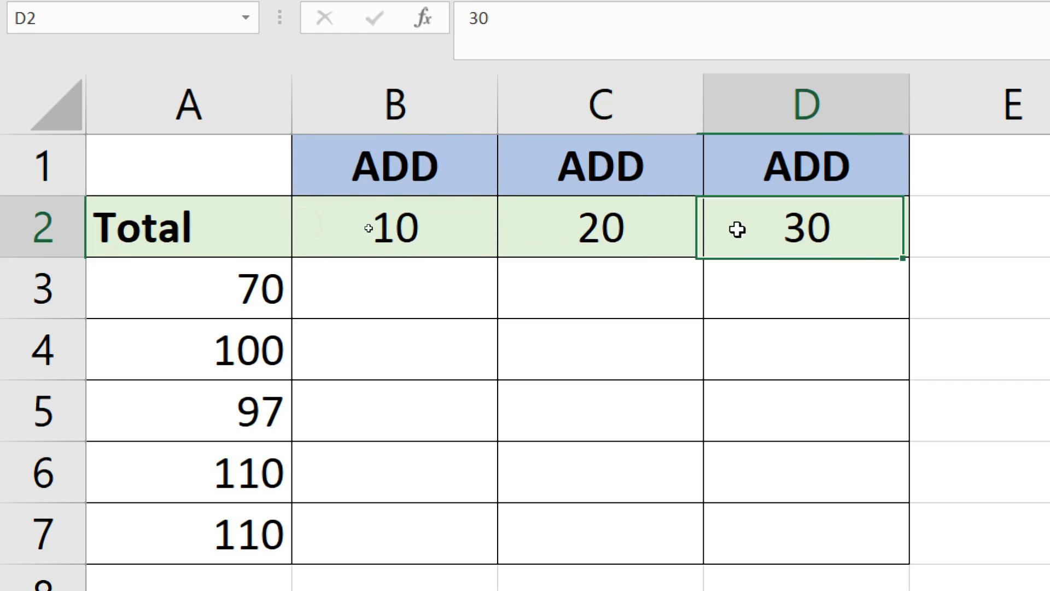
{"action": "left_click", "coordinate": [447, 290]}
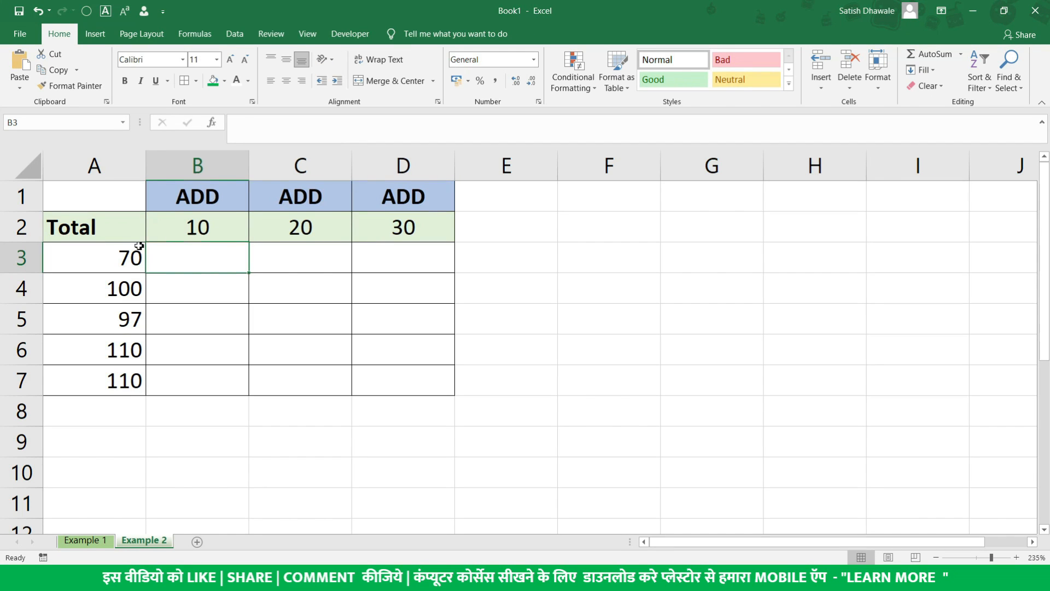
Step: Trace the Total in A3 and the matching ADD values to the result cells B3, C3 and D3
{"action": "left_click", "coordinate": [134, 253]}
{"action": "left_click", "coordinate": [188, 234]}
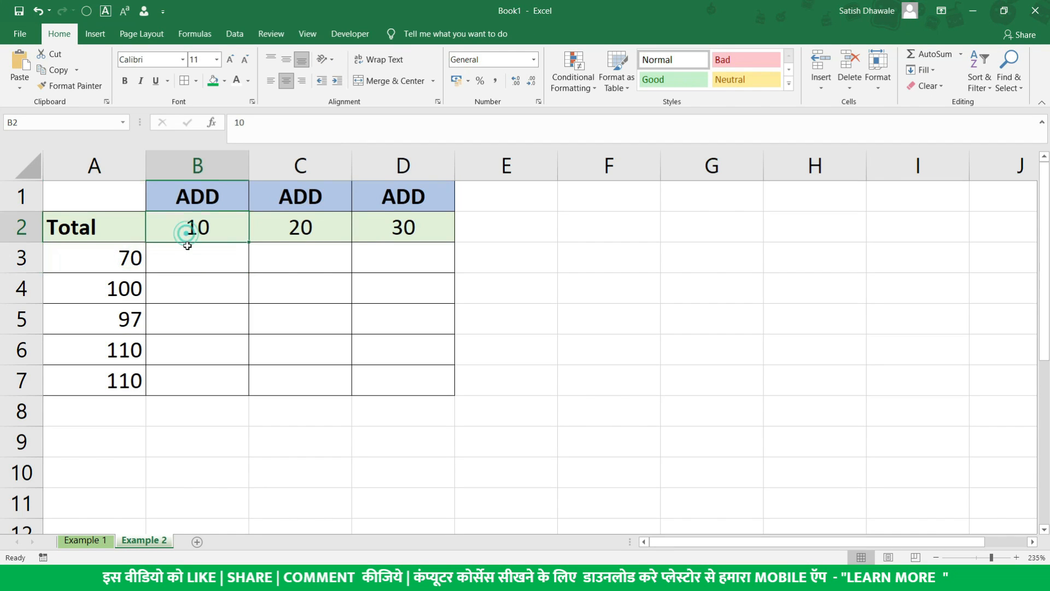
{"action": "left_click", "coordinate": [188, 254]}
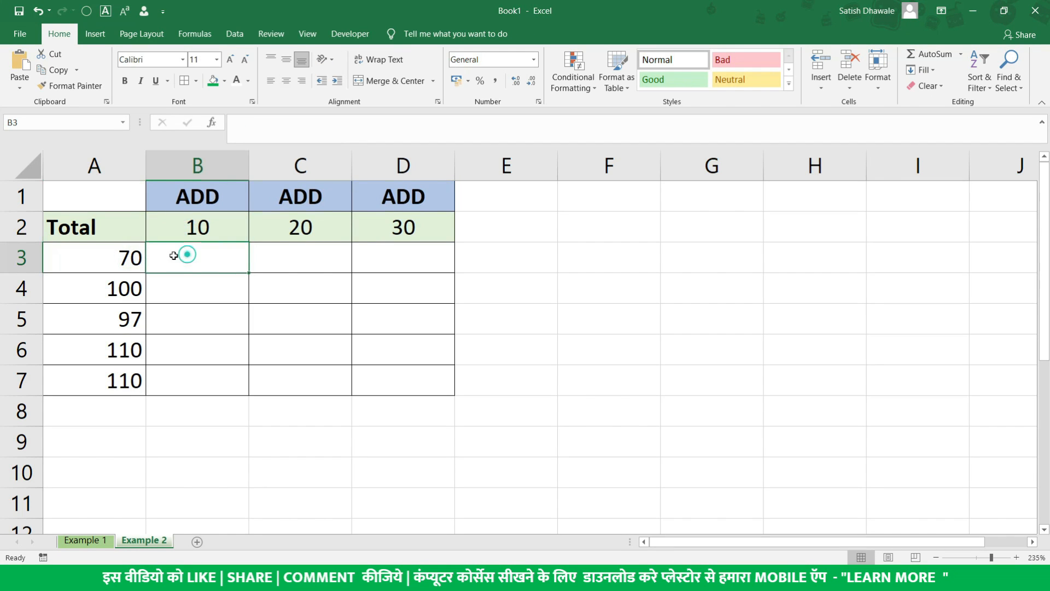
{"action": "left_click", "coordinate": [139, 253]}
{"action": "left_click", "coordinate": [307, 234]}
{"action": "left_click", "coordinate": [306, 259]}
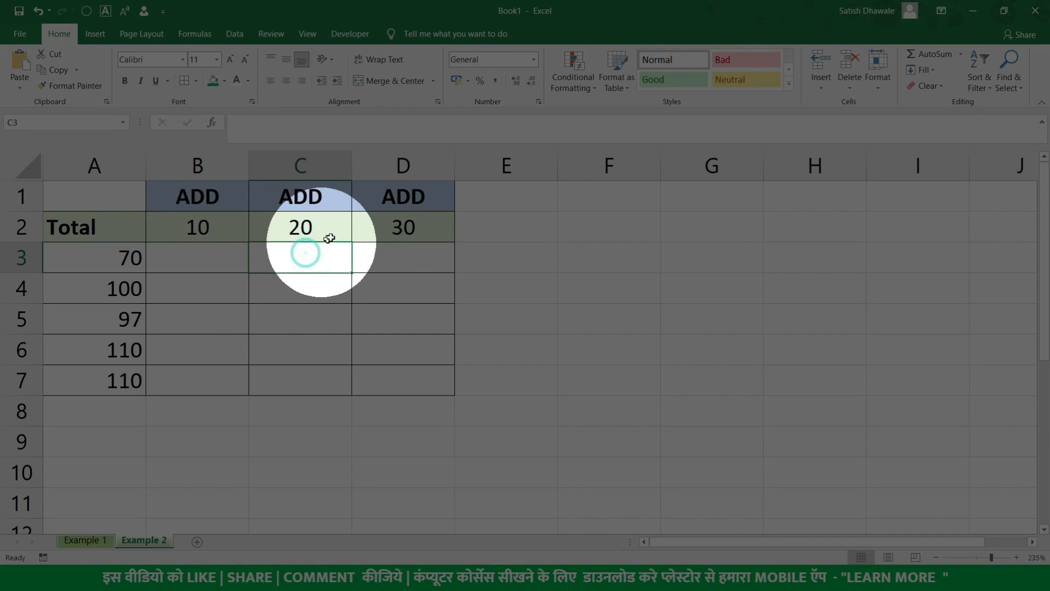
{"action": "left_click", "coordinate": [132, 257]}
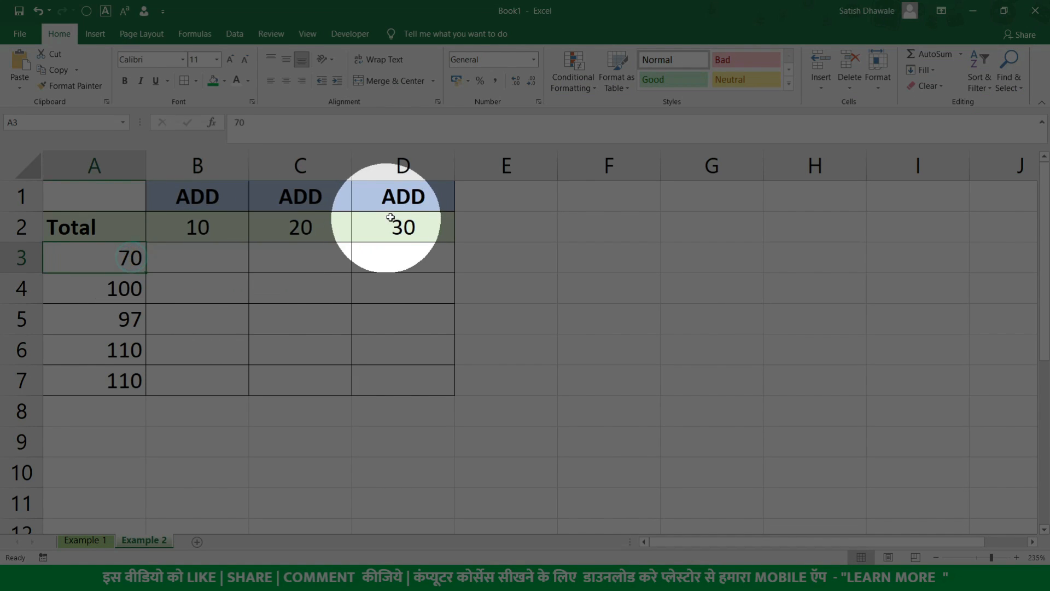
{"action": "left_click", "coordinate": [402, 257]}
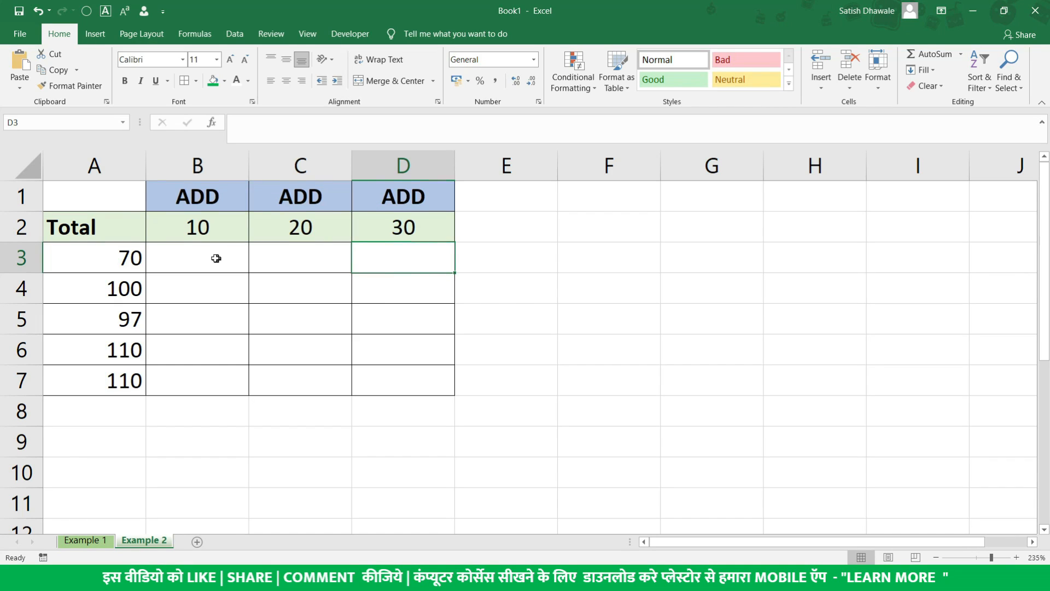
Step: Examine the Total column against the empty result grid B3:D7 and its first-row cells B3, C3 and D3
{"action": "left_click_drag", "start_coordinate": [216, 258], "coordinate": [211, 389]}
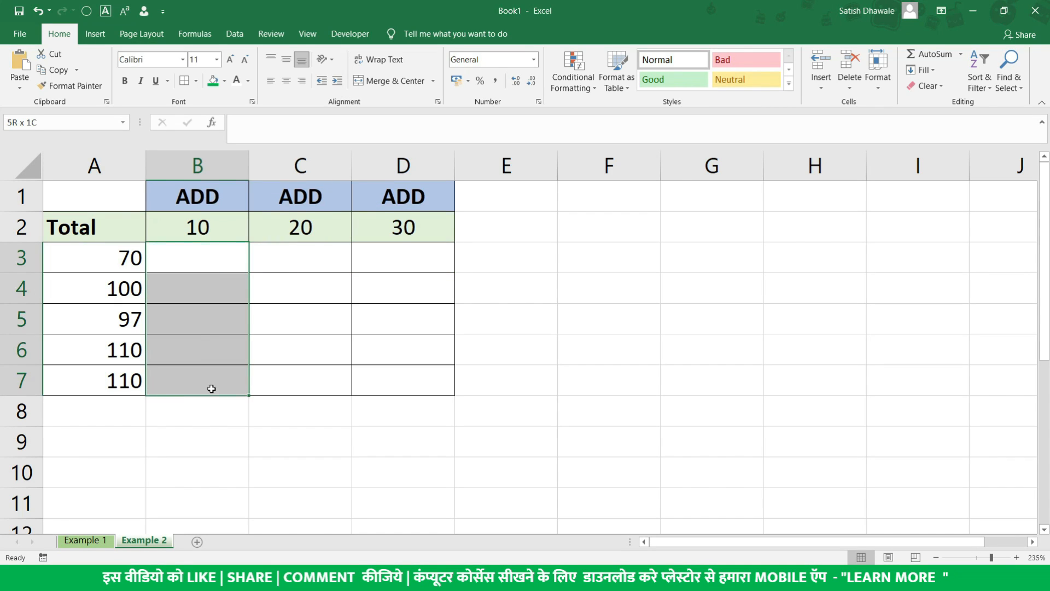
{"action": "left_click_drag", "start_coordinate": [121, 260], "coordinate": [126, 501]}
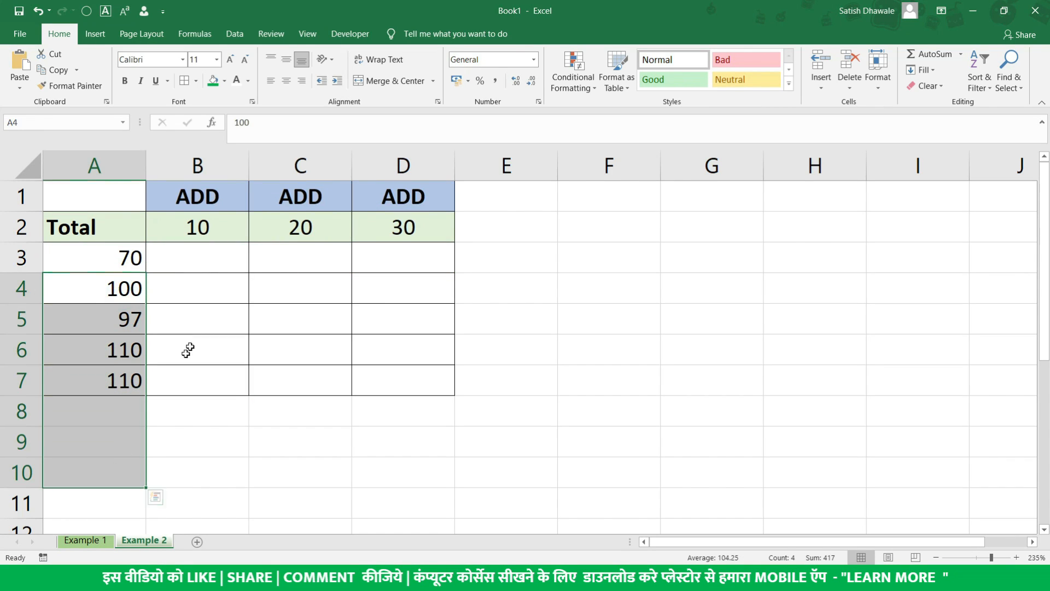
{"action": "left_click_drag", "start_coordinate": [201, 256], "coordinate": [380, 379]}
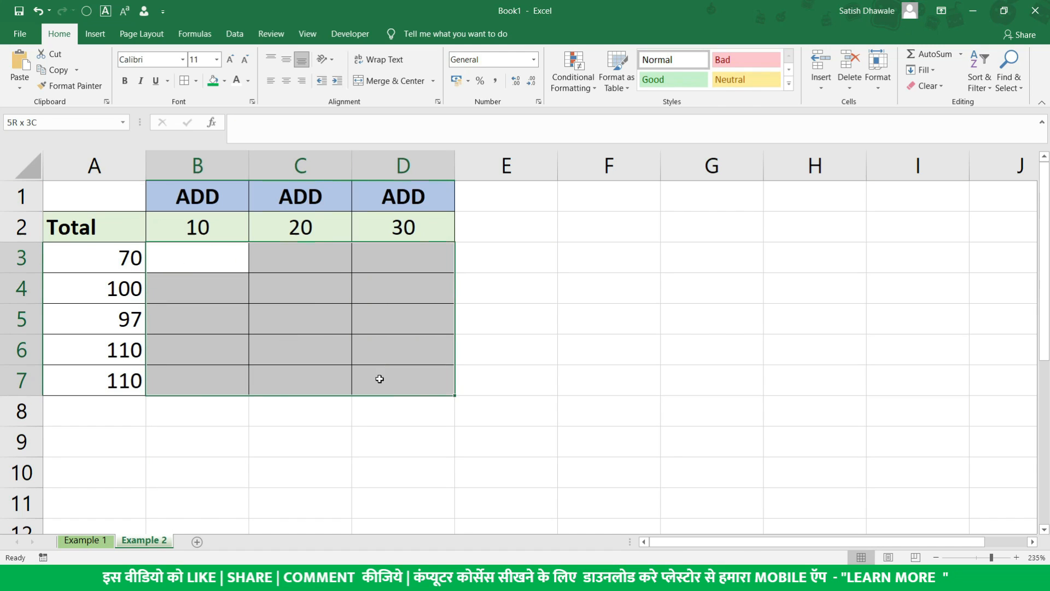
{"action": "left_click", "coordinate": [229, 265]}
{"action": "left_click", "coordinate": [296, 253]}
{"action": "left_click", "coordinate": [411, 256]}
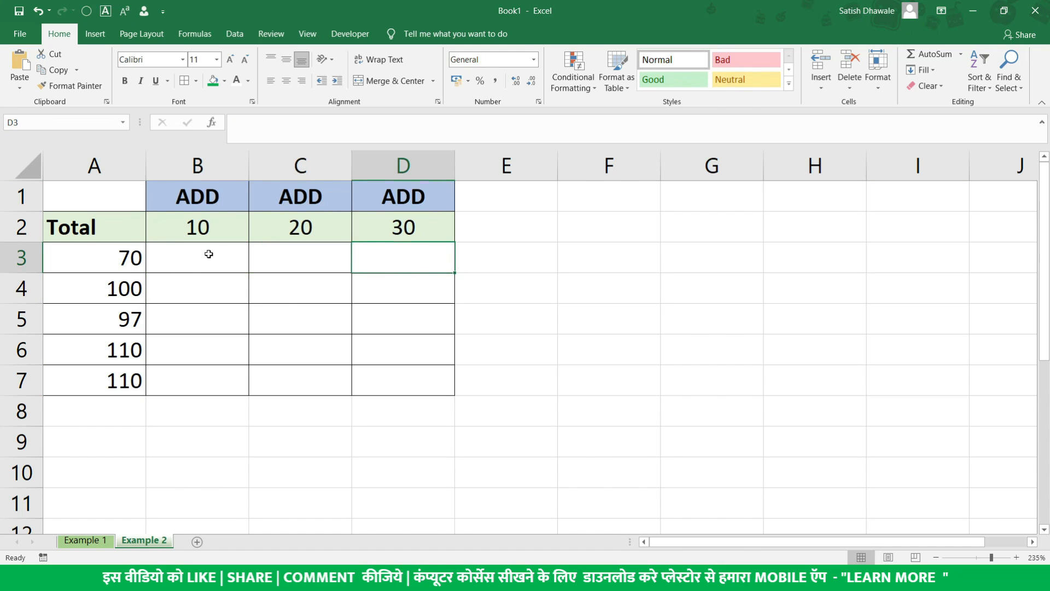
Step: Review the result columns B3:B7, C3:C7 and D3:D7, and select the whole grid B3:D7
{"action": "left_click_drag", "start_coordinate": [210, 252], "coordinate": [210, 390]}
{"action": "left_click_drag", "start_coordinate": [295, 251], "coordinate": [309, 380]}
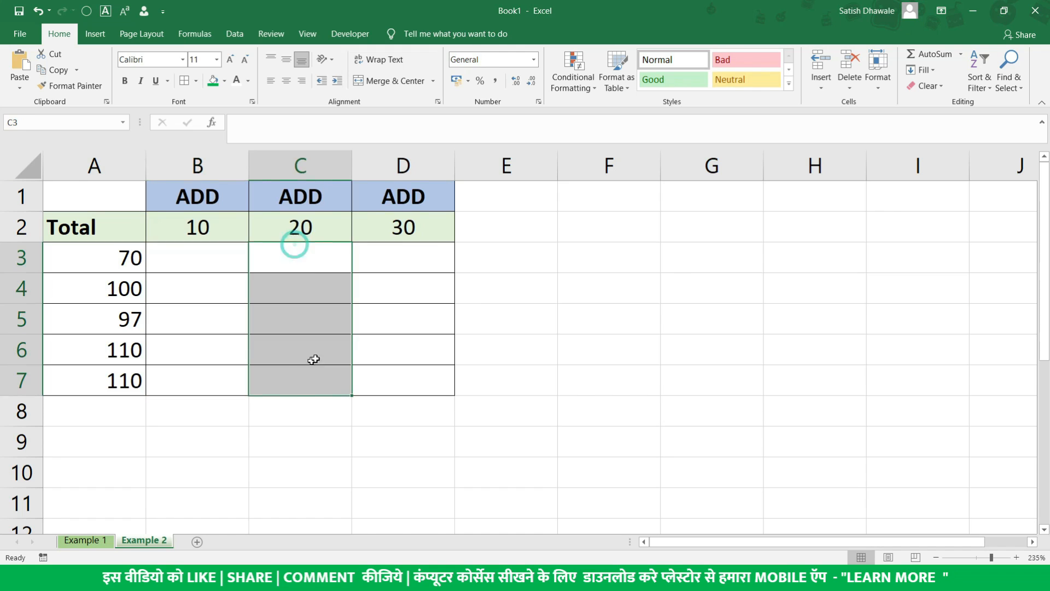
{"action": "left_click_drag", "start_coordinate": [394, 253], "coordinate": [383, 380]}
{"action": "left_click", "coordinate": [214, 297]}
{"action": "left_click_drag", "start_coordinate": [214, 297], "coordinate": [217, 364]}
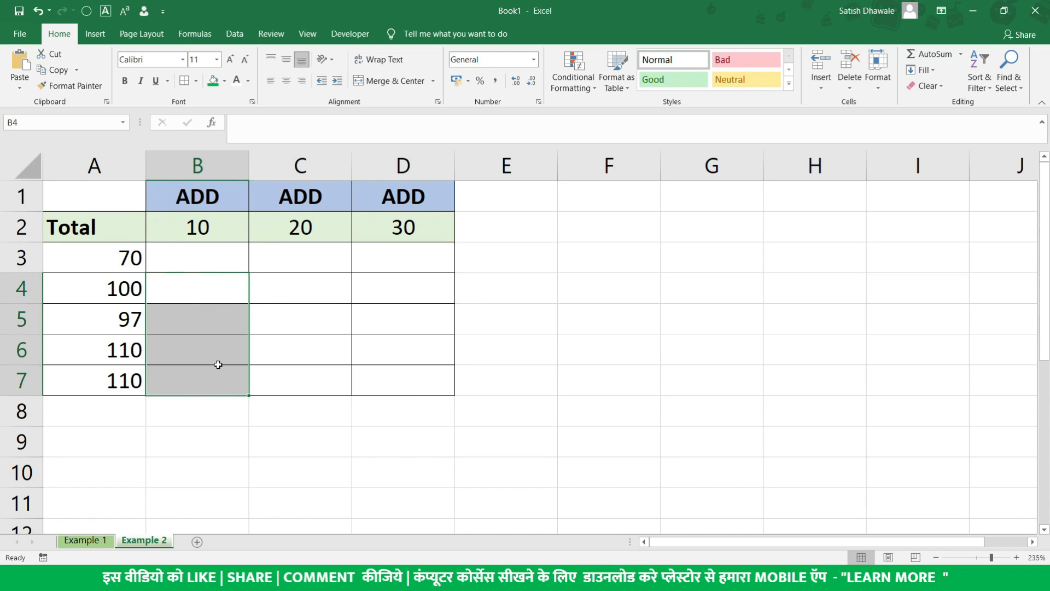
{"action": "left_click", "coordinate": [208, 260]}
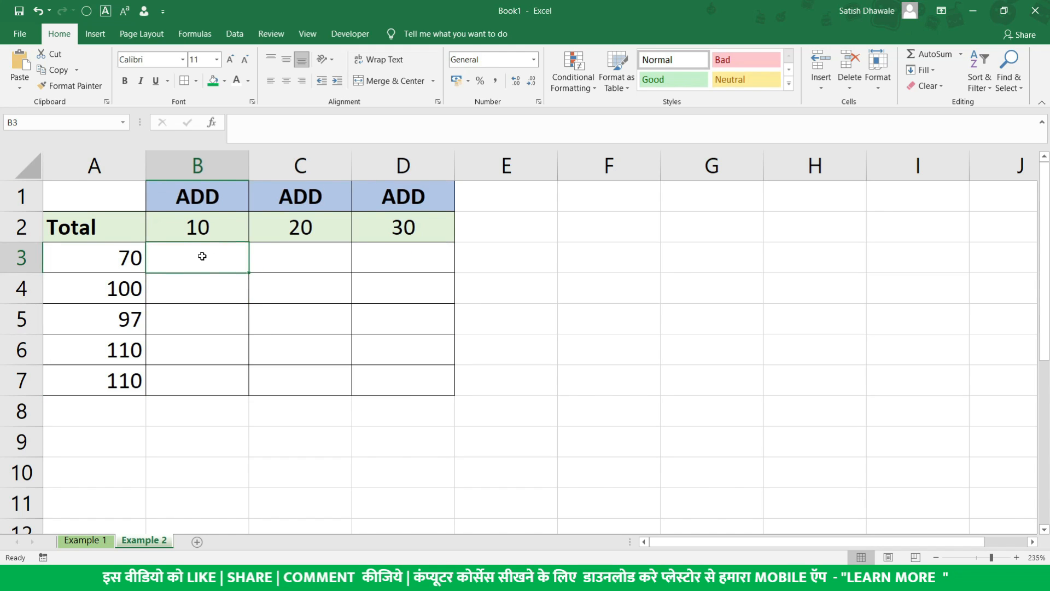
{"action": "left_click_drag", "start_coordinate": [202, 256], "coordinate": [389, 382]}
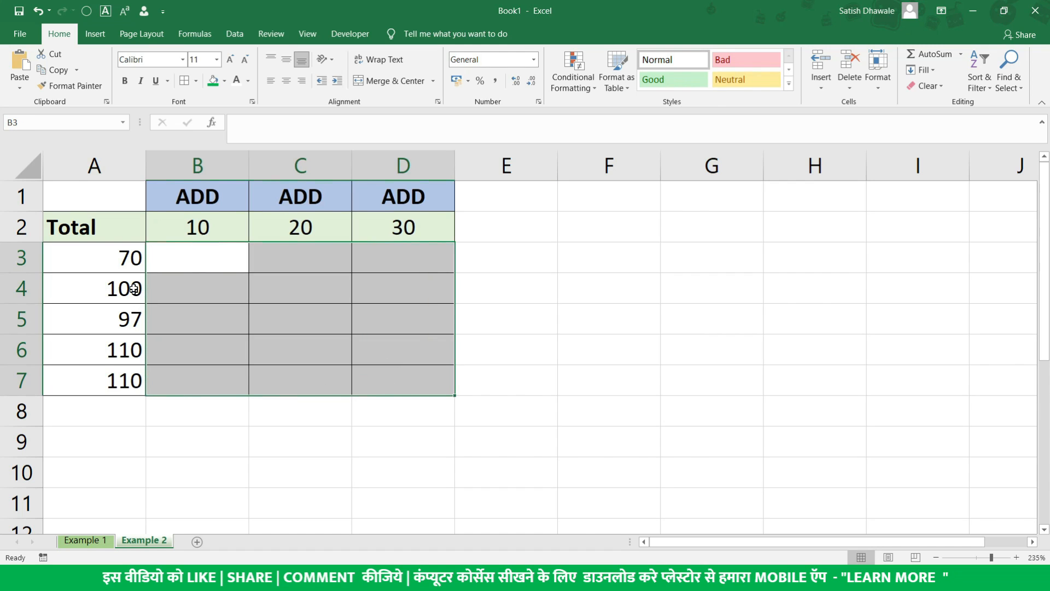
Step: Enter the formula =A3+B2 in B3 to add the first ADD value to the first Total
{"action": "left_click_drag", "start_coordinate": [125, 257], "coordinate": [132, 477]}
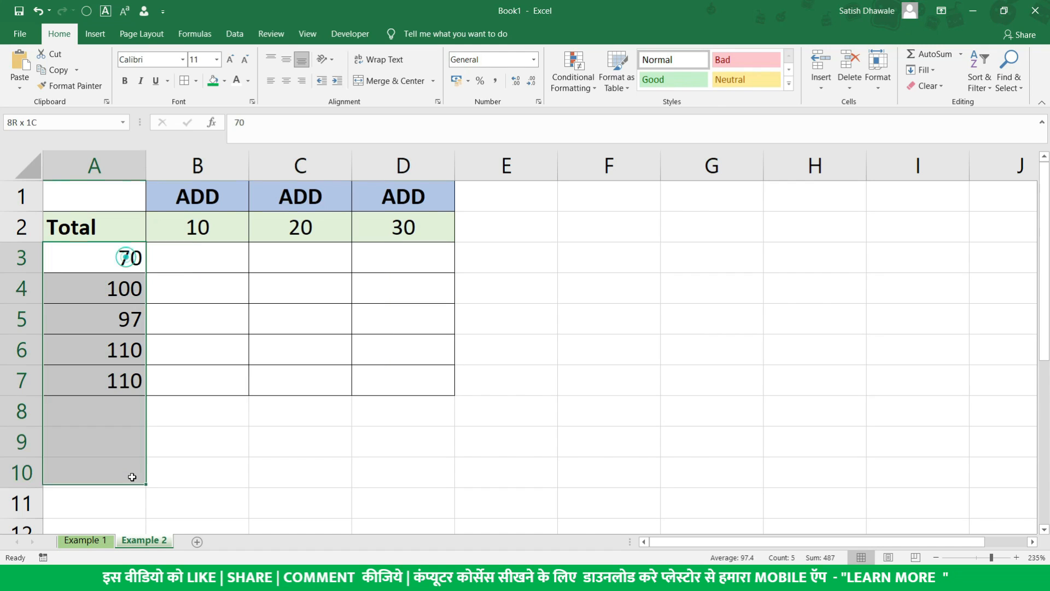
{"action": "left_click", "coordinate": [129, 414]}
{"action": "left_click", "coordinate": [190, 250]}
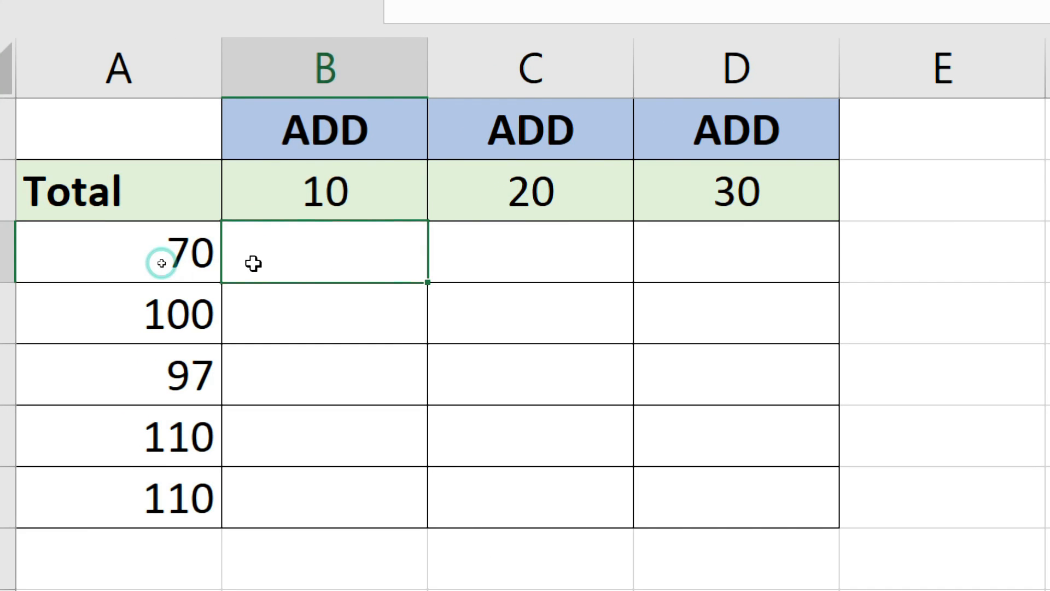
{"action": "type", "text": "="}
{"action": "left_click", "coordinate": [177, 277]}
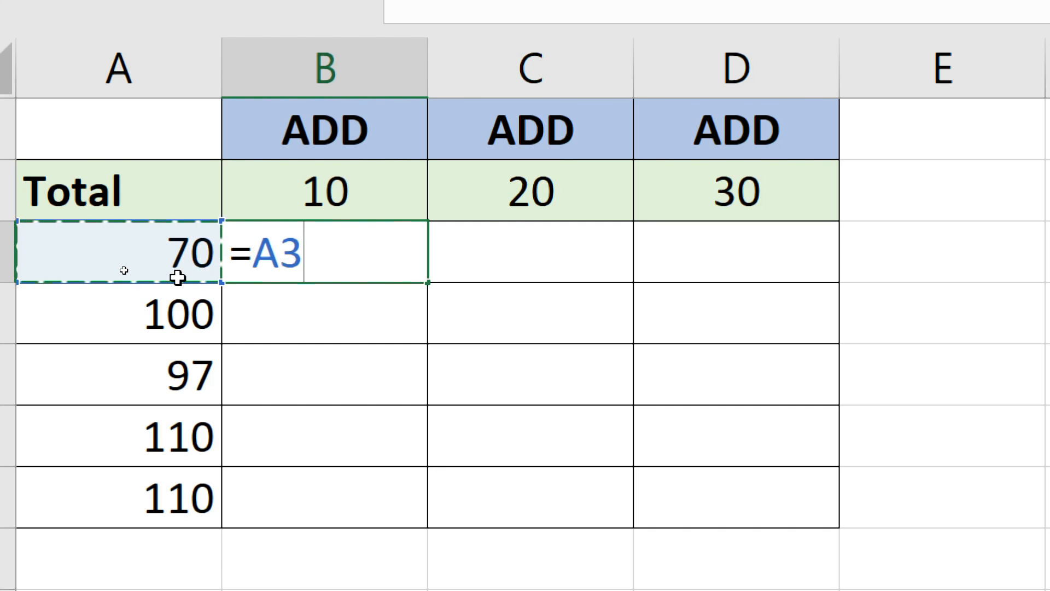
{"action": "type", "text": "+"}
{"action": "left_click", "coordinate": [304, 192]}
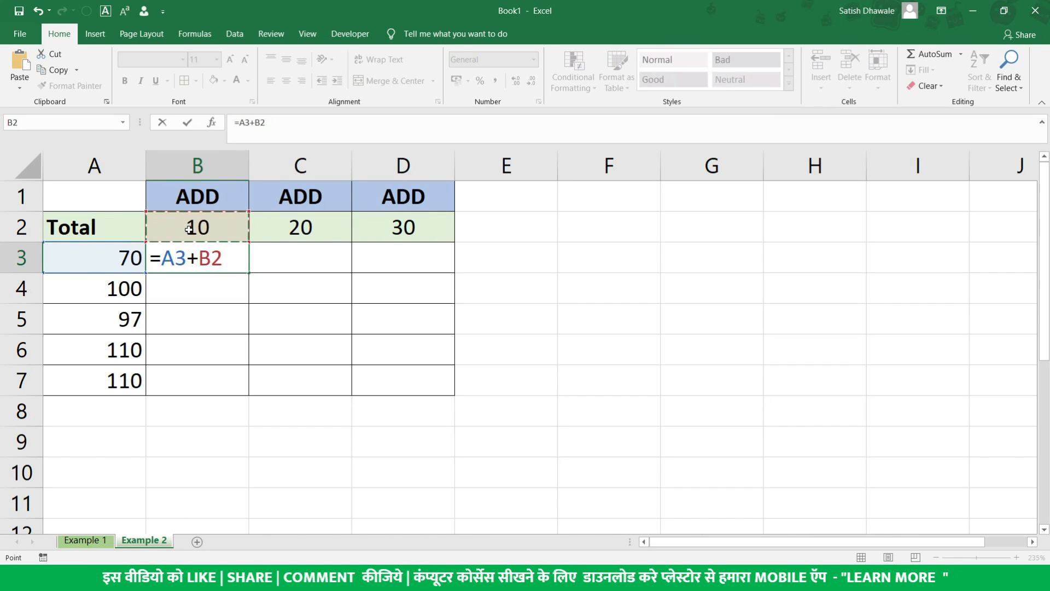
{"action": "key", "text": "Return"}
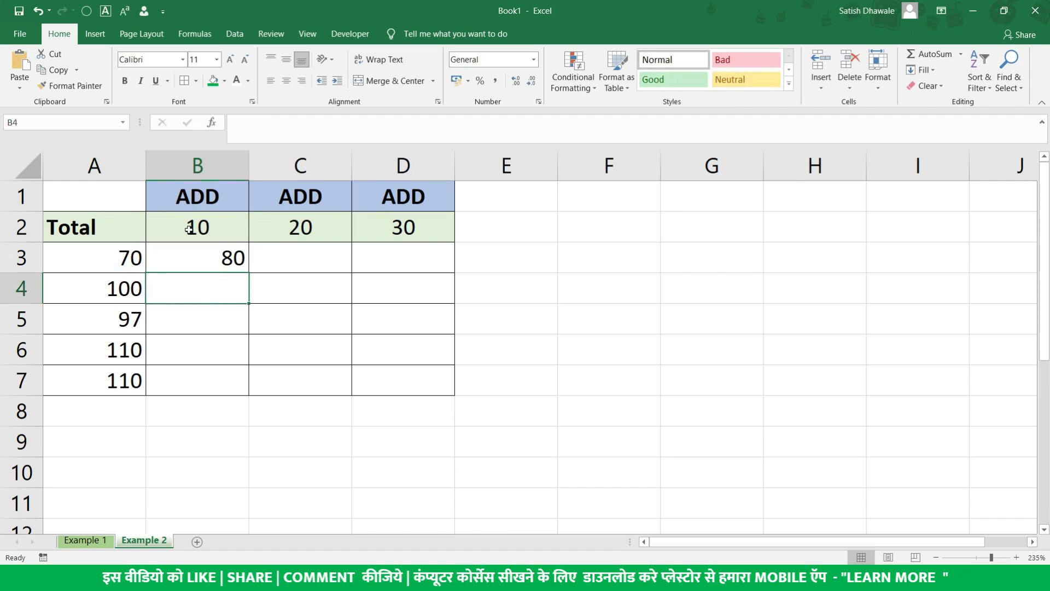
Step: Fill the B3 formula down to B4 and inspect the cell references used in B4
{"action": "left_click", "coordinate": [195, 265]}
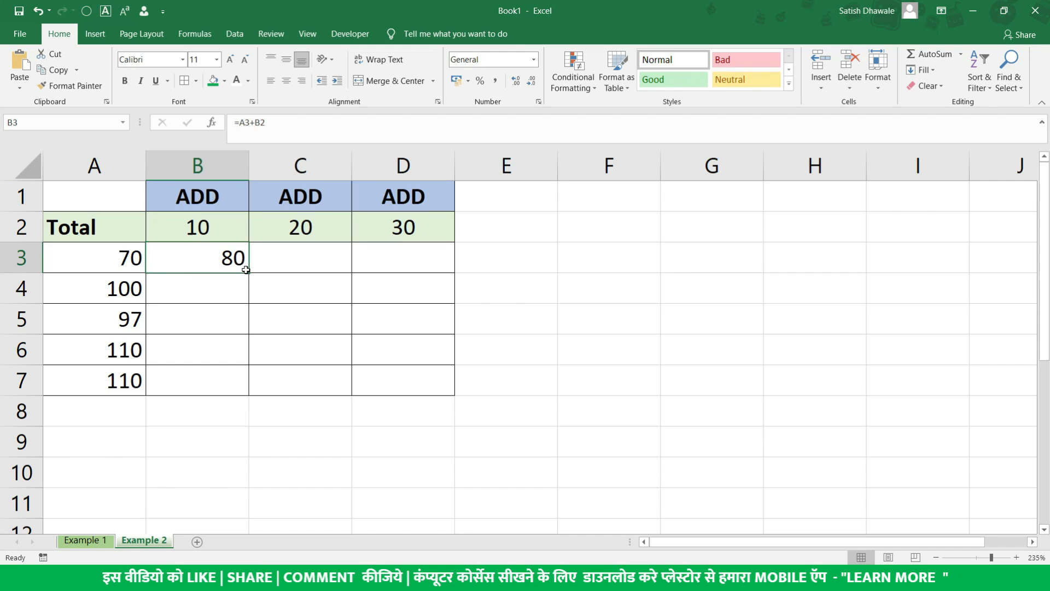
{"action": "left_click_drag", "start_coordinate": [249, 273], "coordinate": [235, 295]}
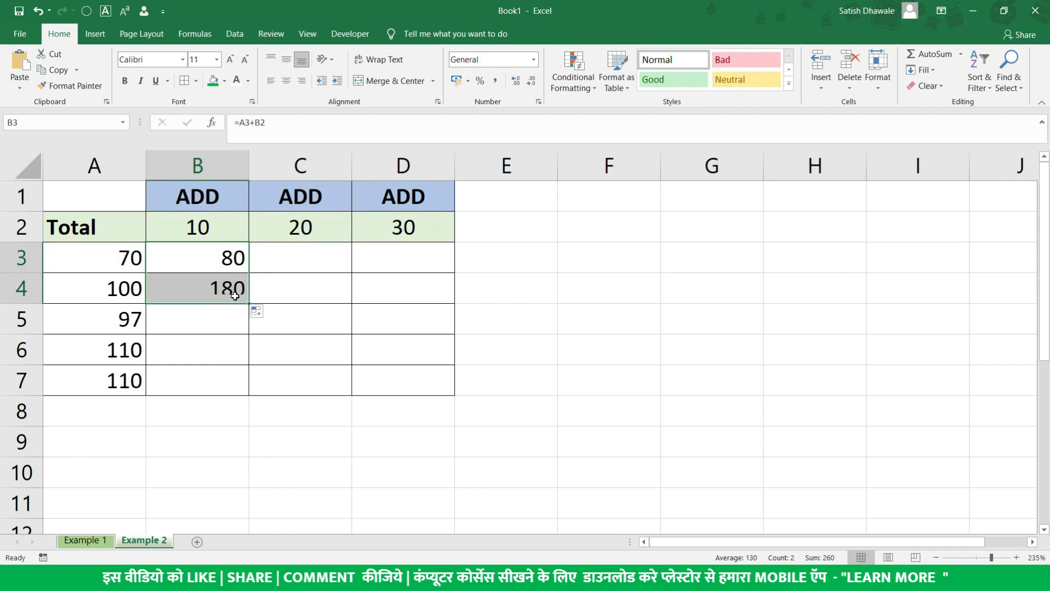
{"action": "left_click", "coordinate": [226, 291]}
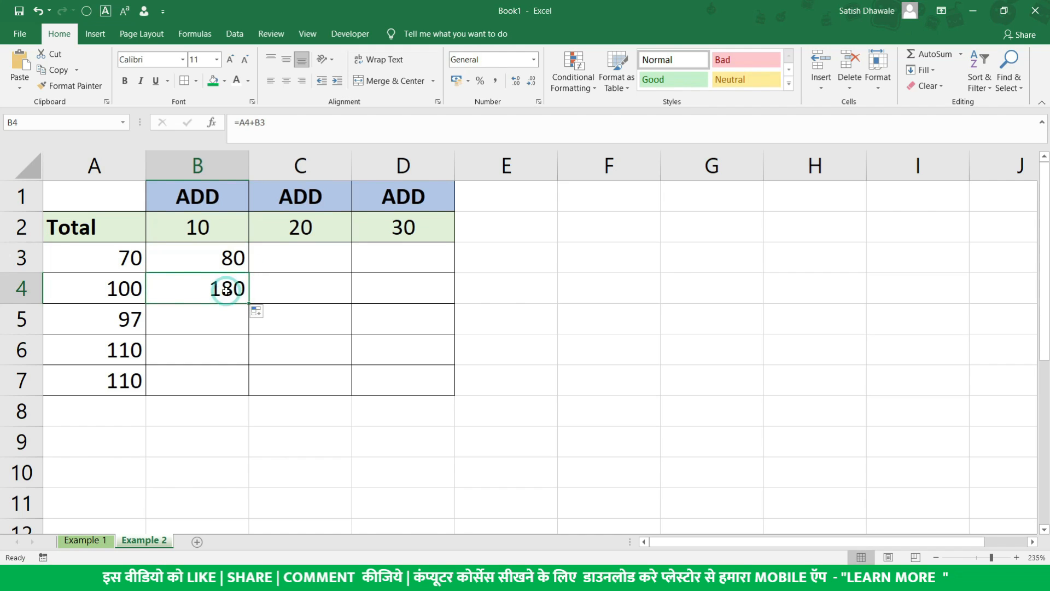
{"action": "double_click", "coordinate": [197, 288]}
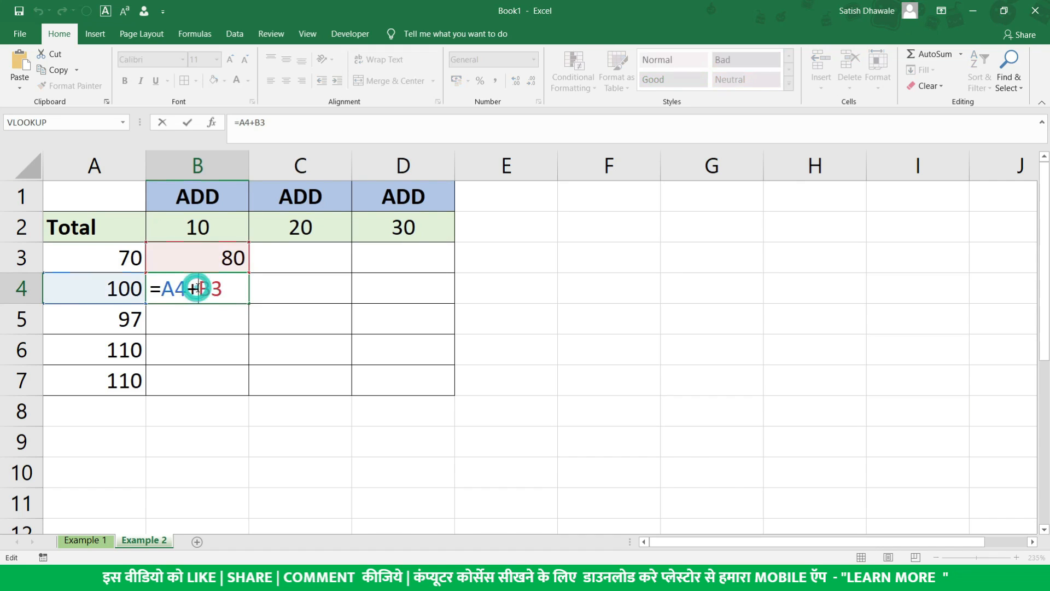
{"action": "left_click", "coordinate": [163, 290]}
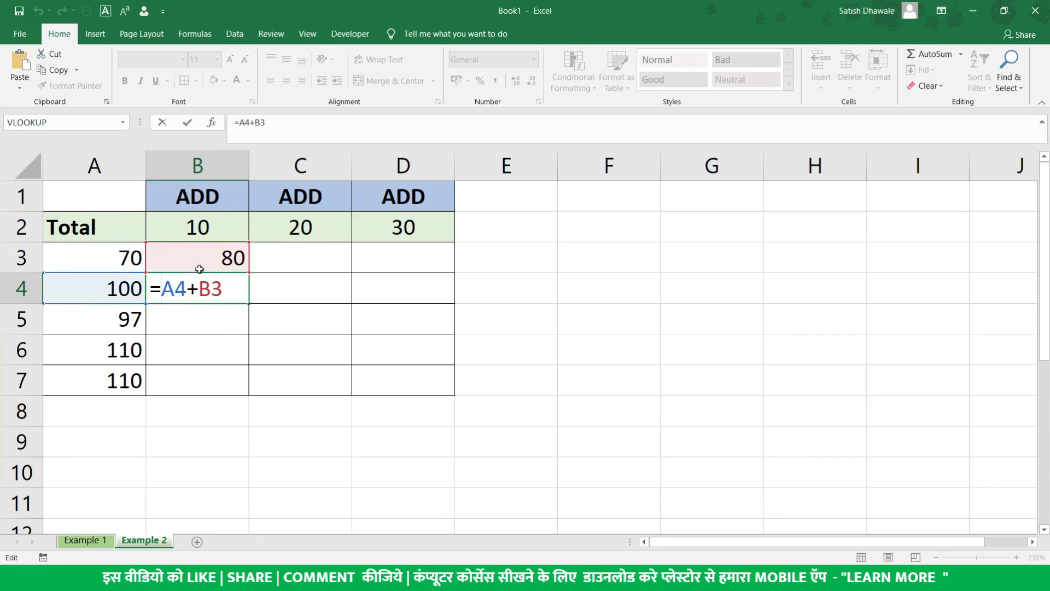
{"action": "key", "text": "Return"}
Step: Fill the B4 formula down to B7 and examine the cell references in B5 and B6
{"action": "left_click", "coordinate": [204, 291]}
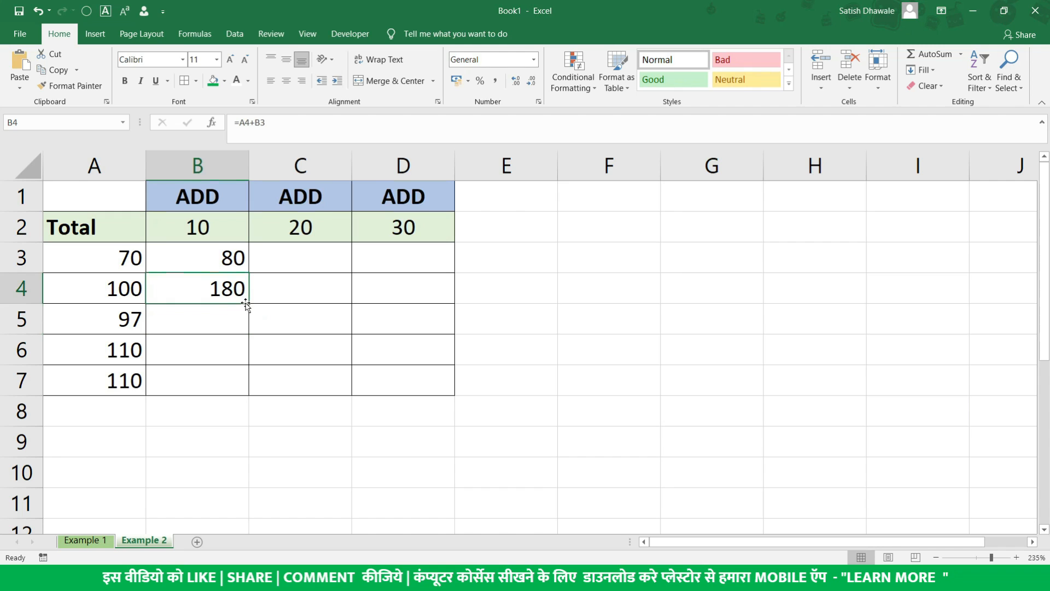
{"action": "left_click_drag", "start_coordinate": [248, 303], "coordinate": [253, 396]}
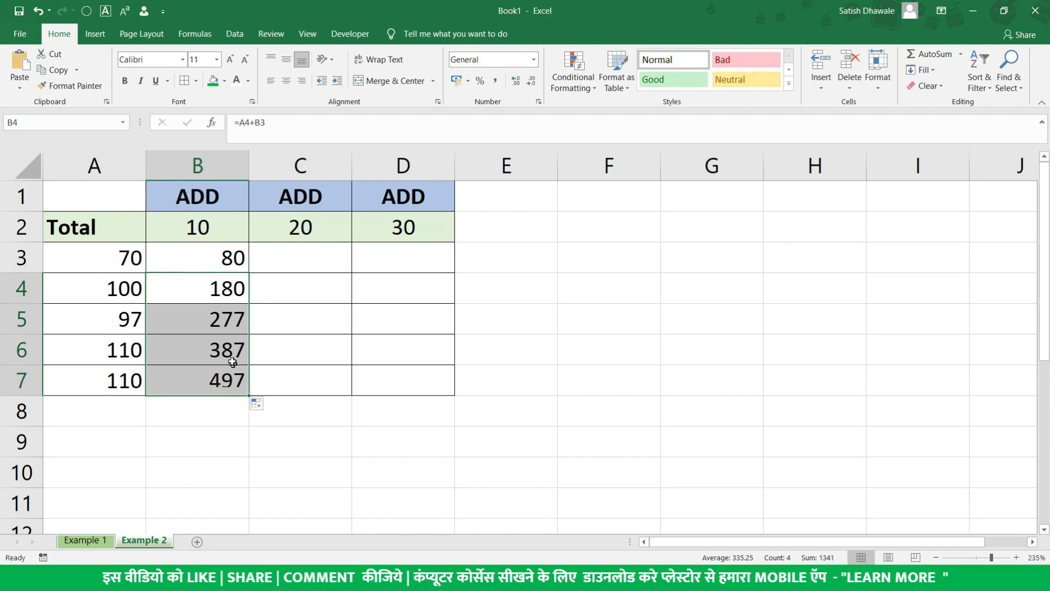
{"action": "left_click", "coordinate": [207, 322]}
{"action": "left_click", "coordinate": [201, 341]}
{"action": "double_click", "coordinate": [217, 317]}
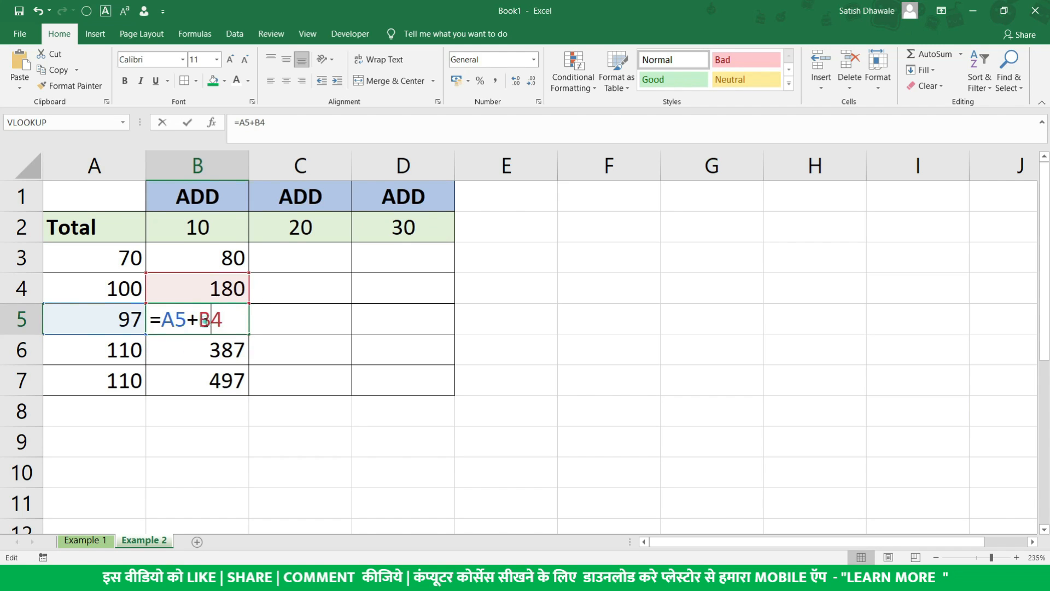
{"action": "left_click_drag", "start_coordinate": [162, 316], "coordinate": [225, 323]}
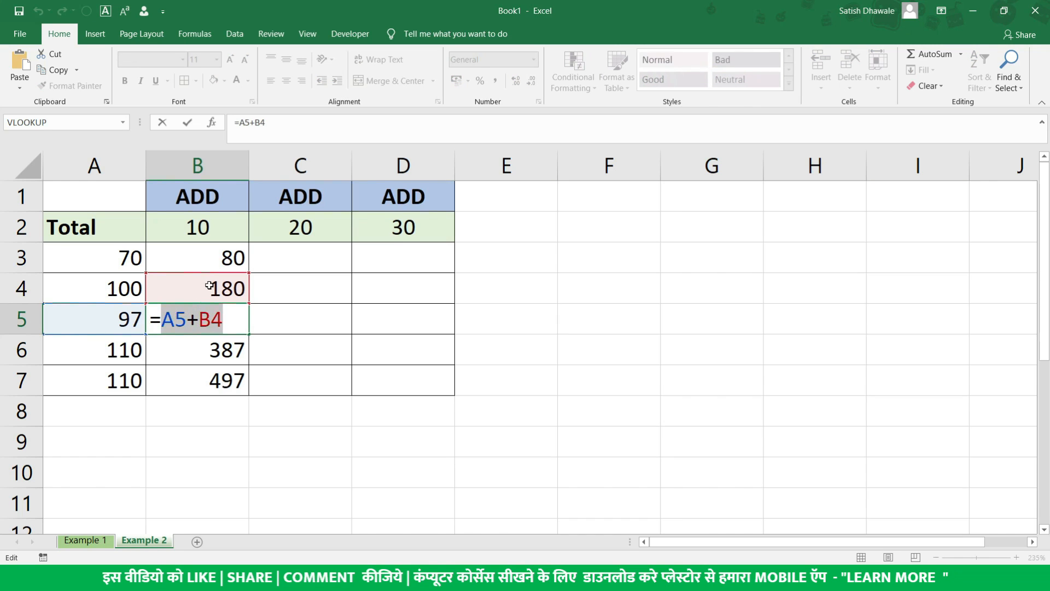
{"action": "key", "text": "Return"}
{"action": "double_click", "coordinate": [227, 340]}
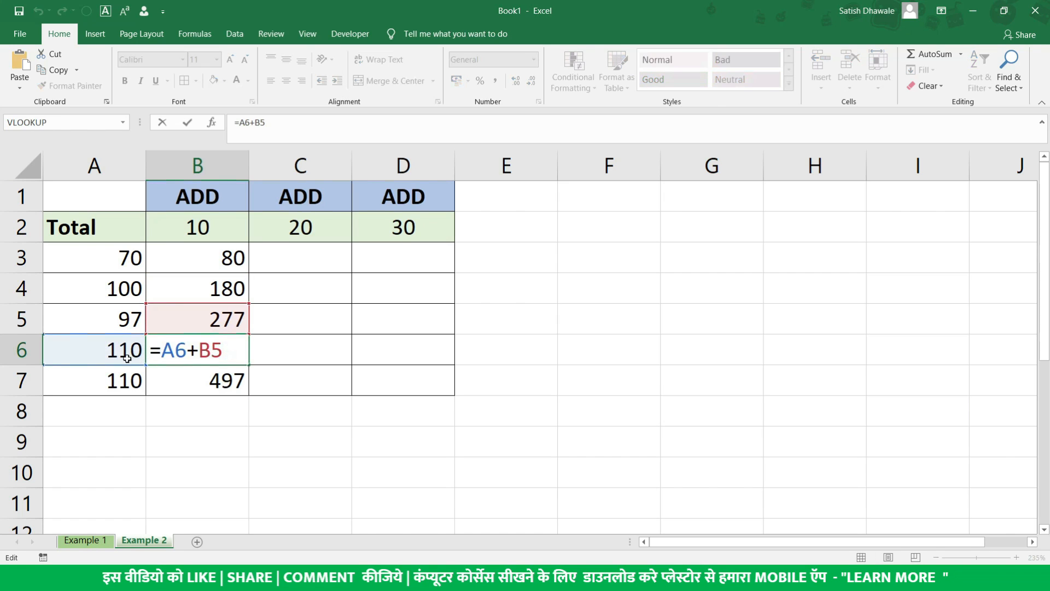
{"action": "left_click_drag", "start_coordinate": [164, 350], "coordinate": [225, 351]}
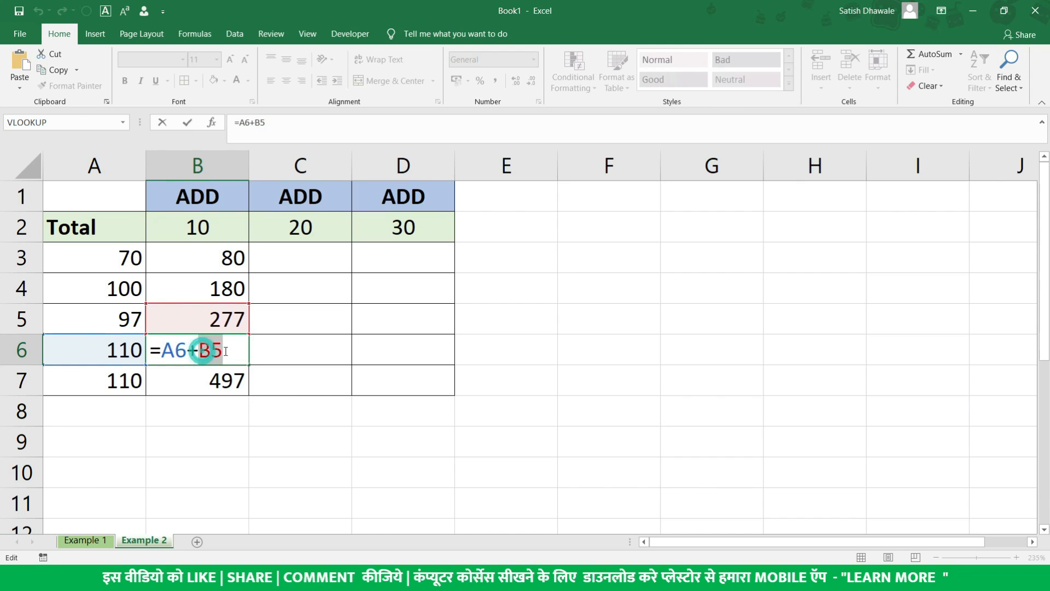
{"action": "key", "text": "Escape"}
Step: Clear B4:B7 and make the B2 reference in B3 absolute so the formula reads =A3+$B$2
{"action": "left_click_drag", "start_coordinate": [228, 291], "coordinate": [233, 379]}
{"action": "key", "text": "Delete"}
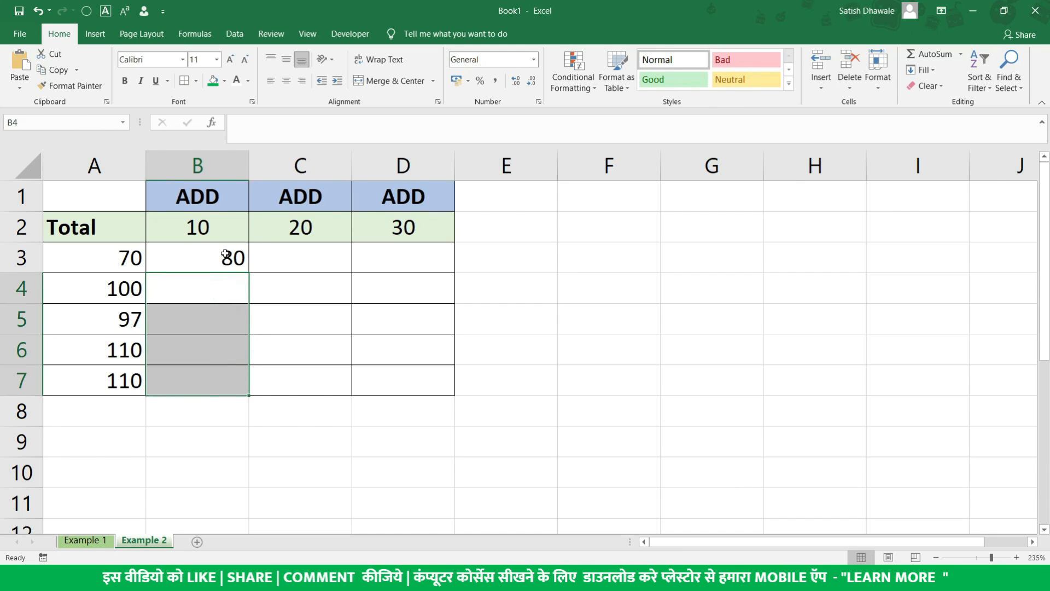
{"action": "double_click", "coordinate": [225, 256]}
{"action": "left_click_drag", "start_coordinate": [222, 256], "coordinate": [205, 255]}
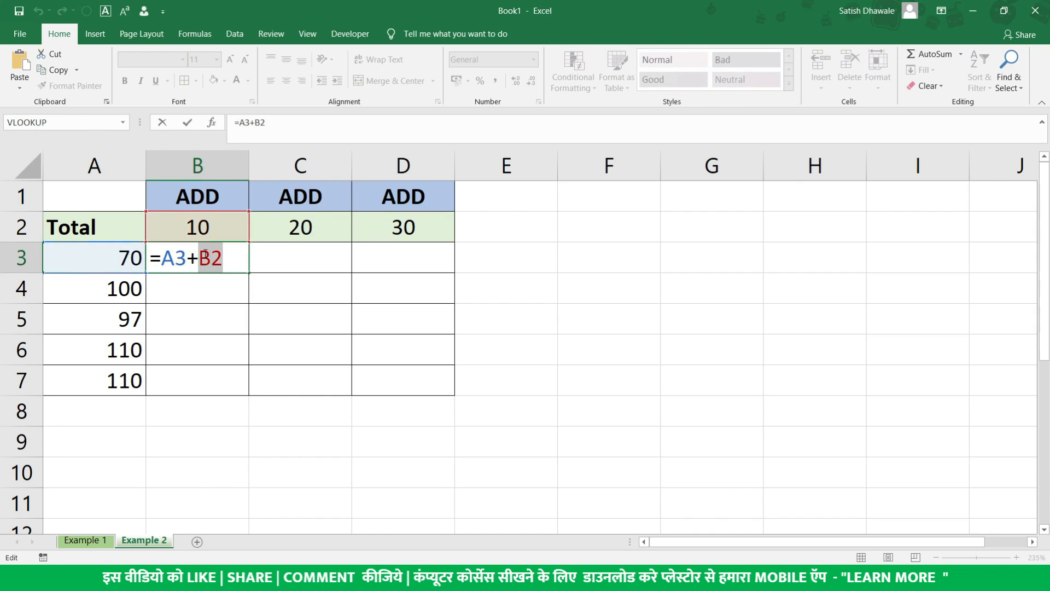
{"action": "key", "text": "F4"}
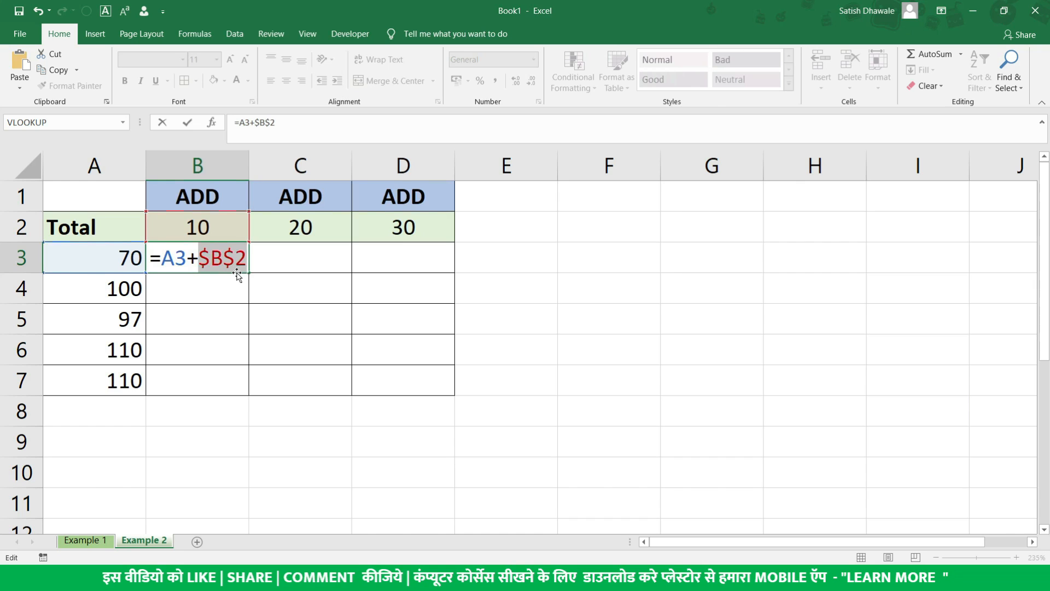
{"action": "key", "text": "Return"}
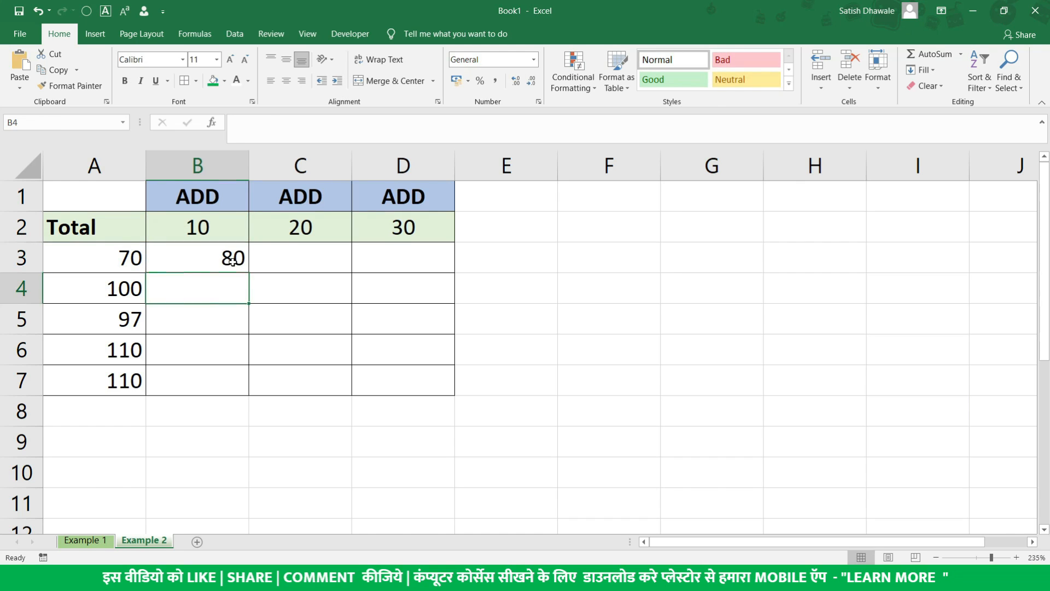
Step: Fill the B3 formula down to B7 and check the formula copied into B4
{"action": "left_click", "coordinate": [245, 267]}
{"action": "left_click_drag", "start_coordinate": [249, 271], "coordinate": [253, 383]}
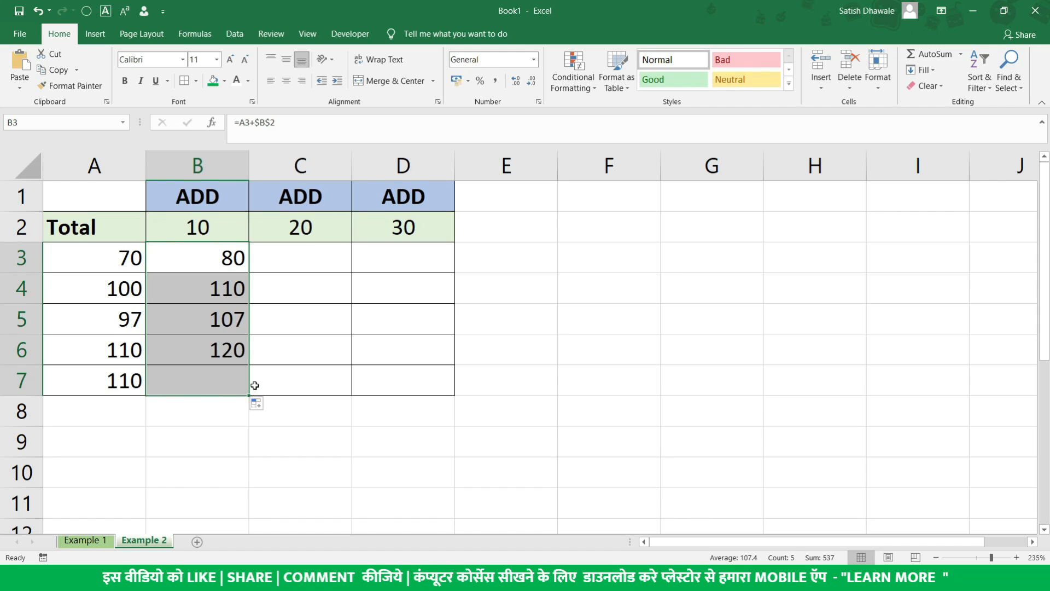
{"action": "double_click", "coordinate": [188, 296]}
{"action": "key", "text": "Escape"}
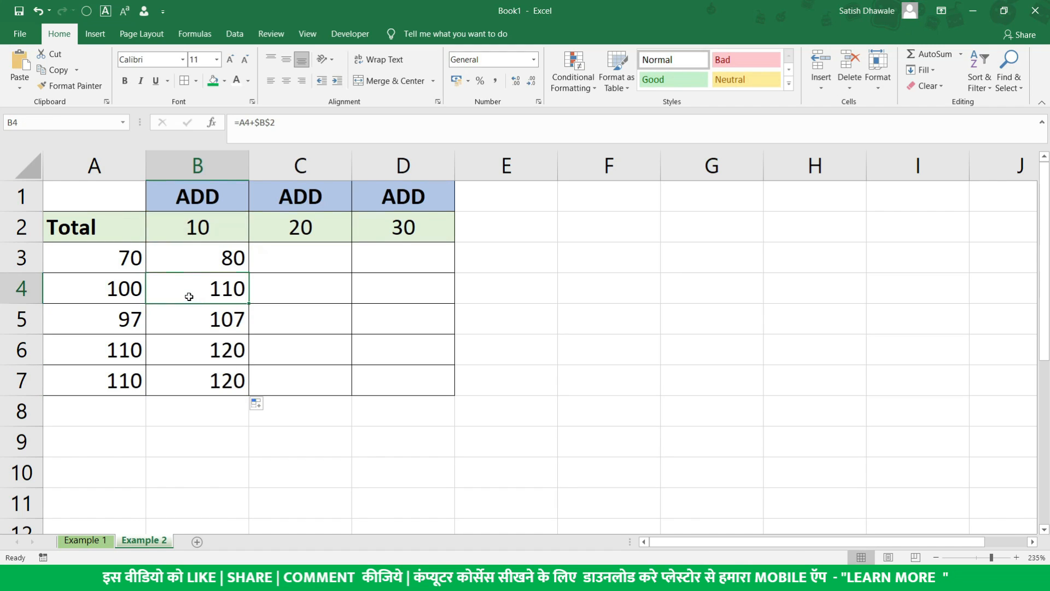
Step: Fill the B3 formula across row 3 into C3 and D3
{"action": "left_click", "coordinate": [211, 257]}
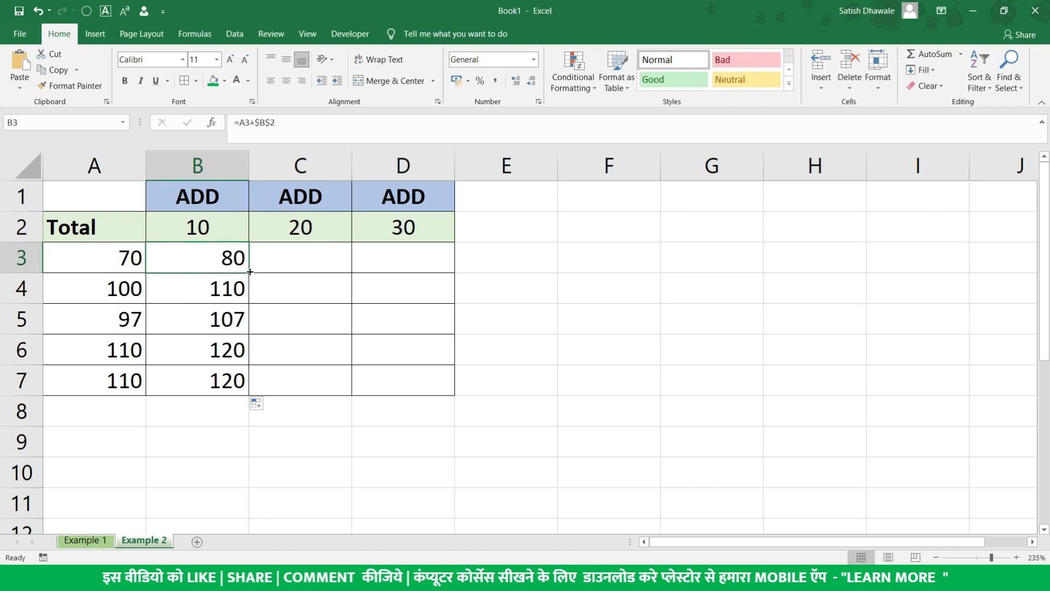
{"action": "left_click_drag", "start_coordinate": [250, 272], "coordinate": [415, 270]}
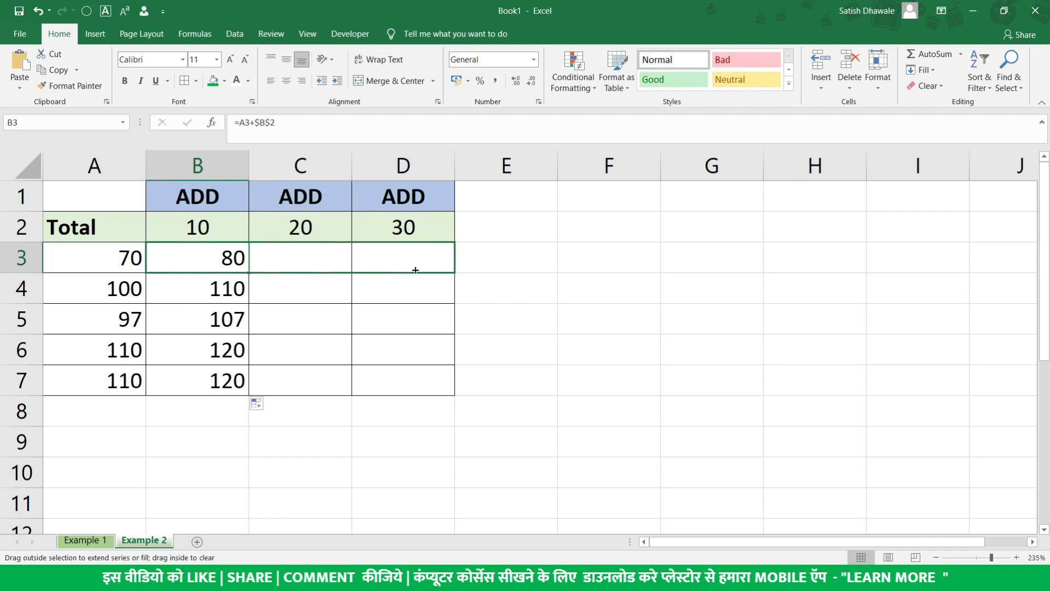
{"action": "left_click_drag", "start_coordinate": [415, 271], "coordinate": [415, 269]}
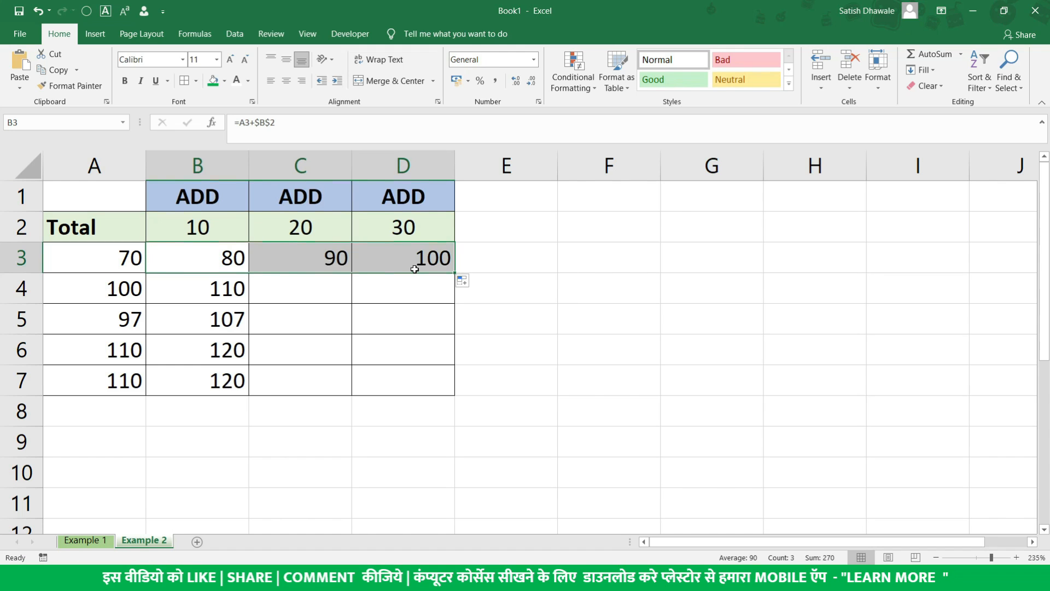
Step: Examine which cells the copied formulas in C3 and D3 refer to
{"action": "left_click", "coordinate": [328, 260]}
{"action": "double_click", "coordinate": [327, 258]}
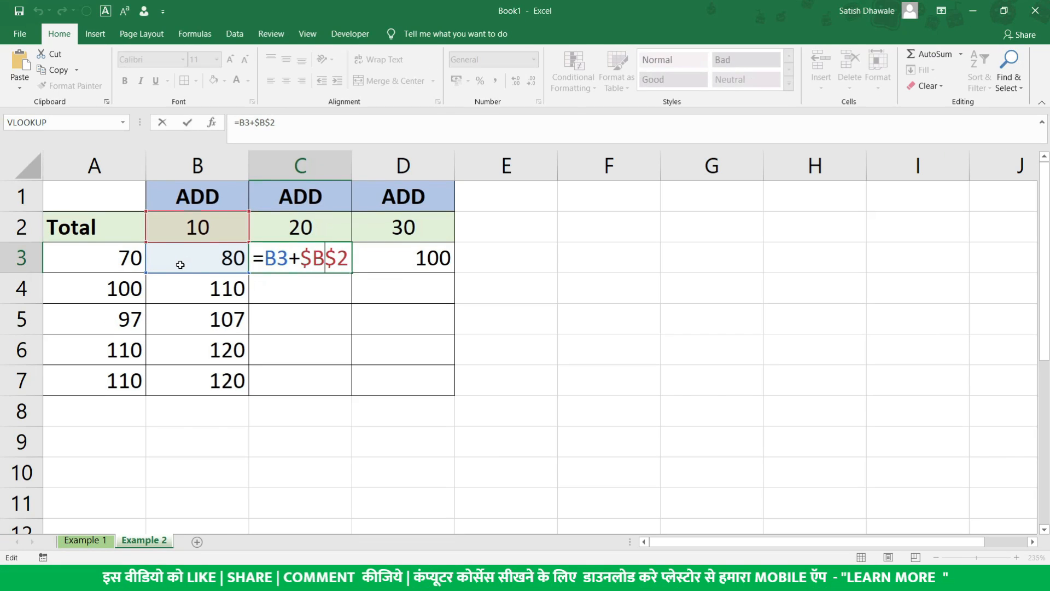
{"action": "key", "text": "ctrl+Return"}
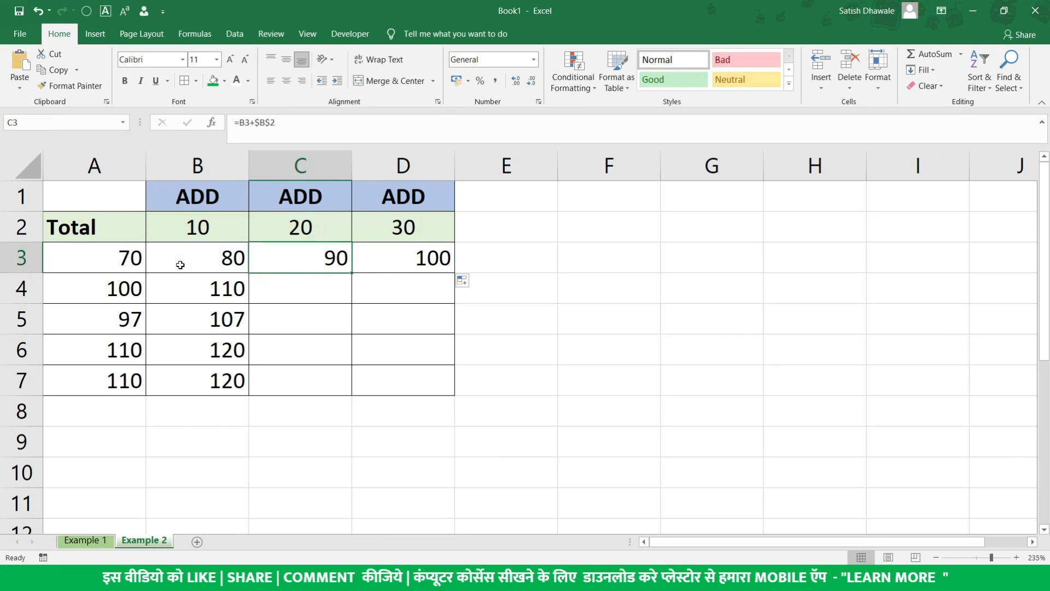
{"action": "left_click", "coordinate": [399, 251]}
{"action": "double_click", "coordinate": [400, 252]}
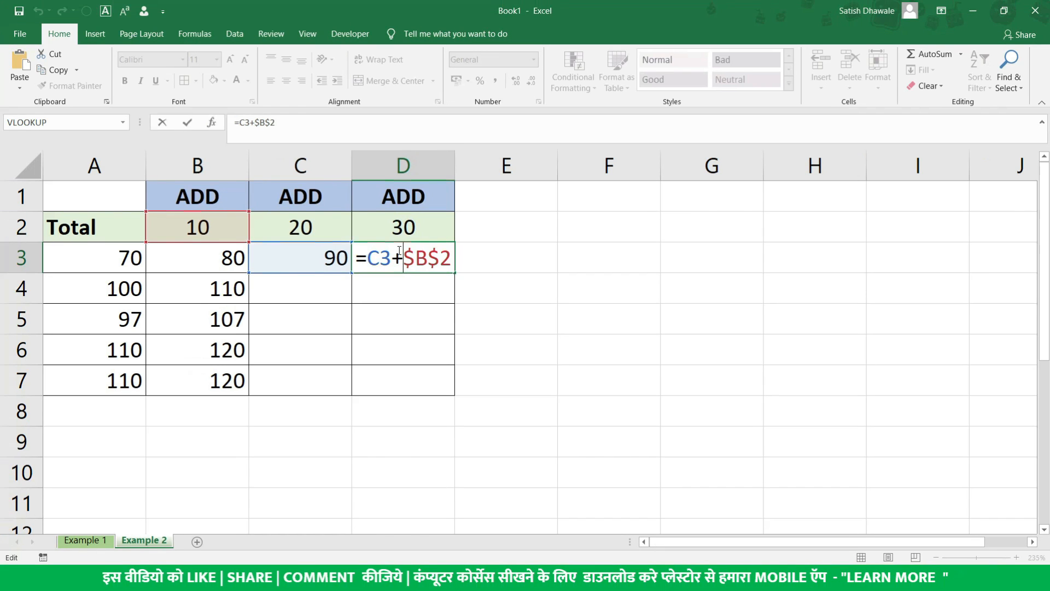
{"action": "key", "text": "Return"}
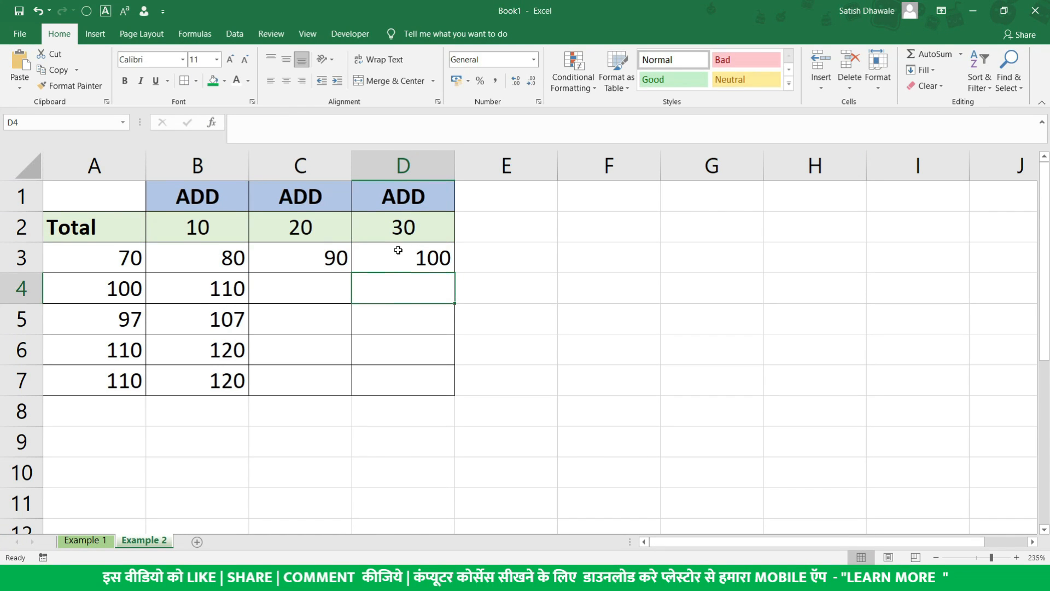
Step: Clear the formulas from D3, C3 and the range B3:B7
{"action": "left_click", "coordinate": [398, 250]}
{"action": "key", "text": "Delete"}
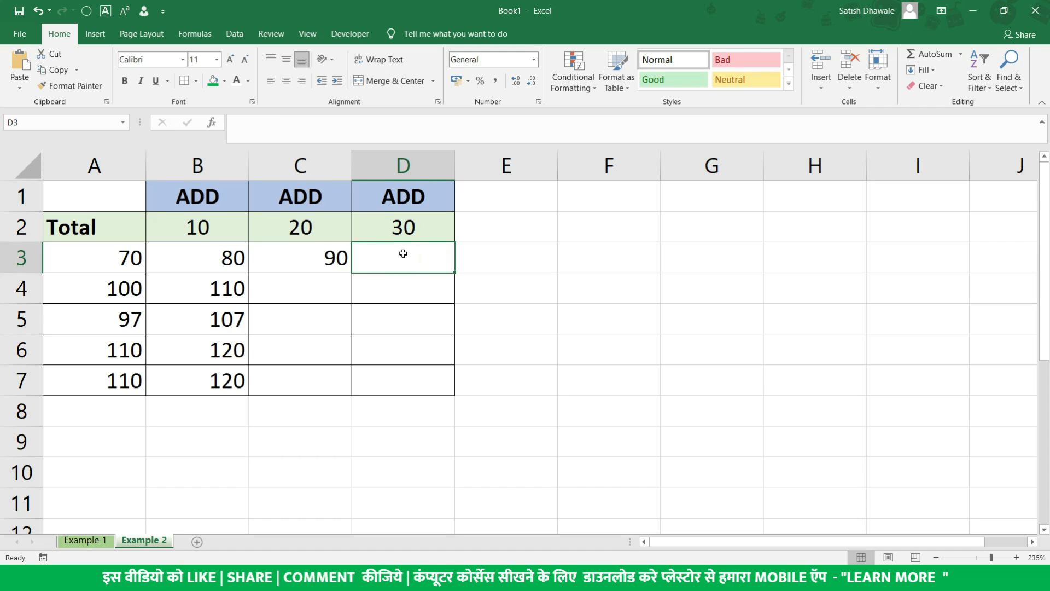
{"action": "left_click", "coordinate": [335, 260]}
{"action": "key", "text": "Delete"}
{"action": "left_click", "coordinate": [208, 266]}
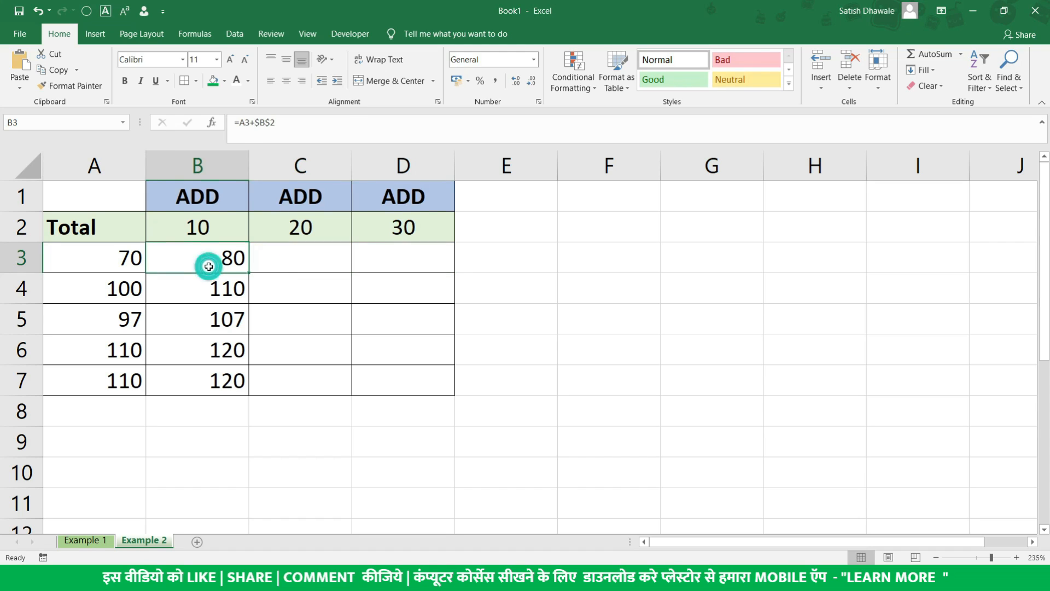
{"action": "key", "text": "Delete"}
{"action": "left_click_drag", "start_coordinate": [209, 257], "coordinate": [228, 377]}
{"action": "key", "text": "Delete"}
Step: Enter the formula =A3+B2 in cell B3, adding the first Total to the first ADD value
{"action": "left_click", "coordinate": [206, 256]}
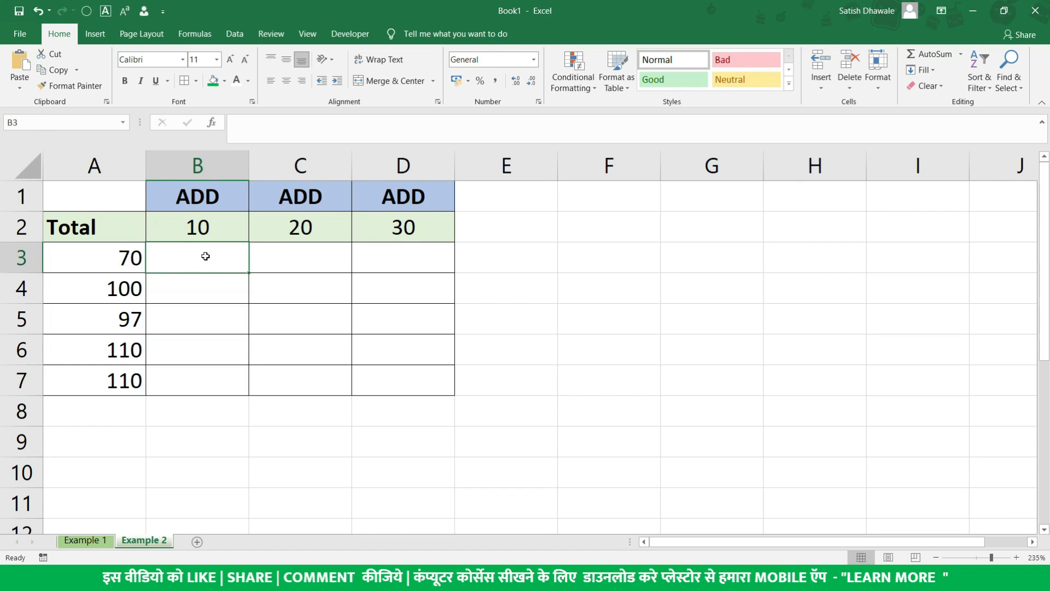
{"action": "type", "text": "="}
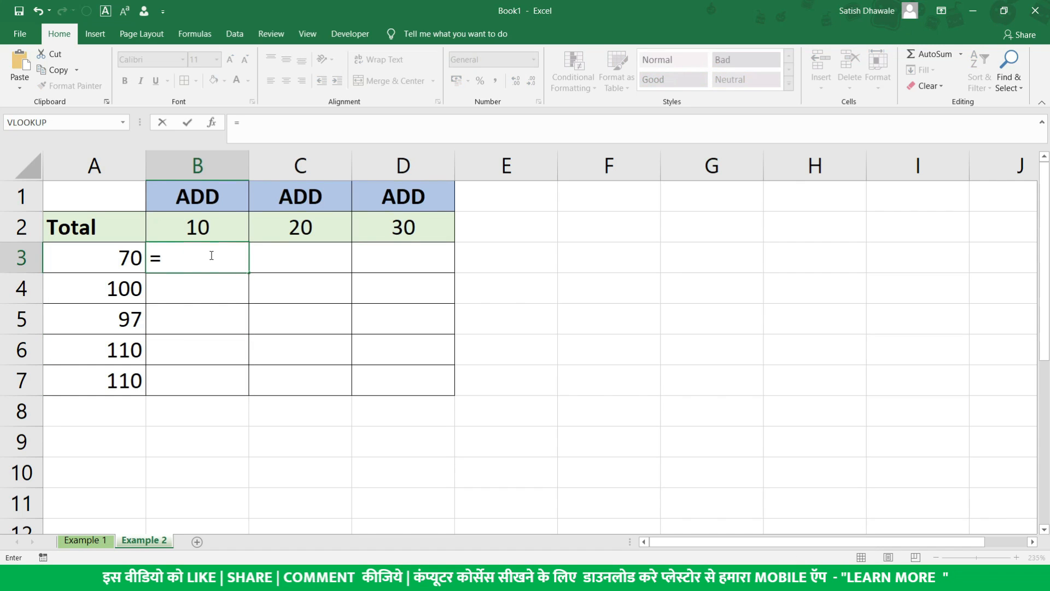
{"action": "left_click", "coordinate": [94, 248]}
{"action": "type", "text": "+"}
{"action": "left_click", "coordinate": [165, 213]}
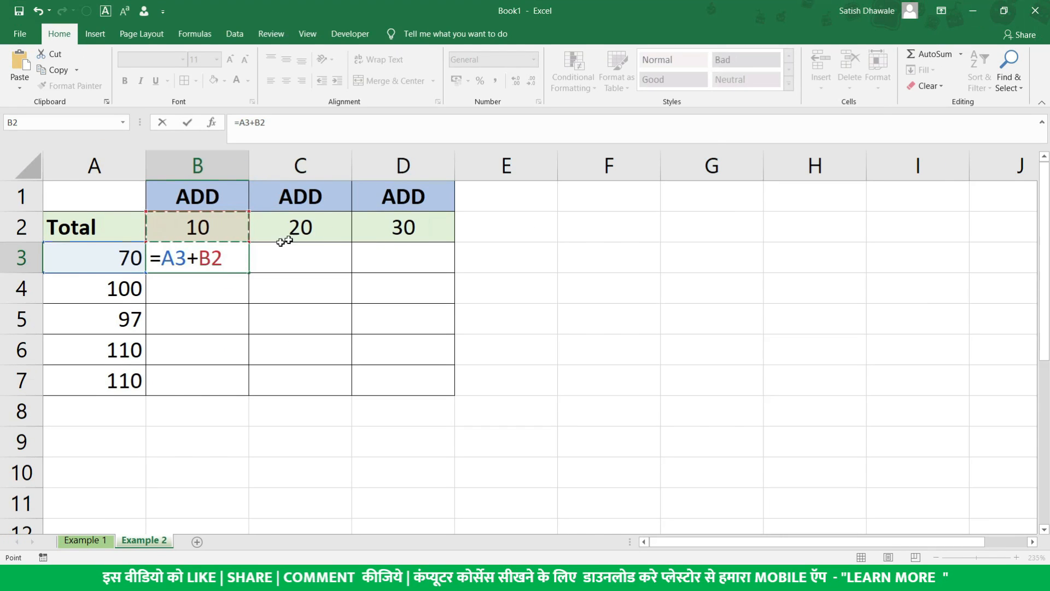
Step: Change the A3 reference in the B3 formula to the mixed reference $A3 and review its column and row parts
{"action": "left_click", "coordinate": [169, 260]}
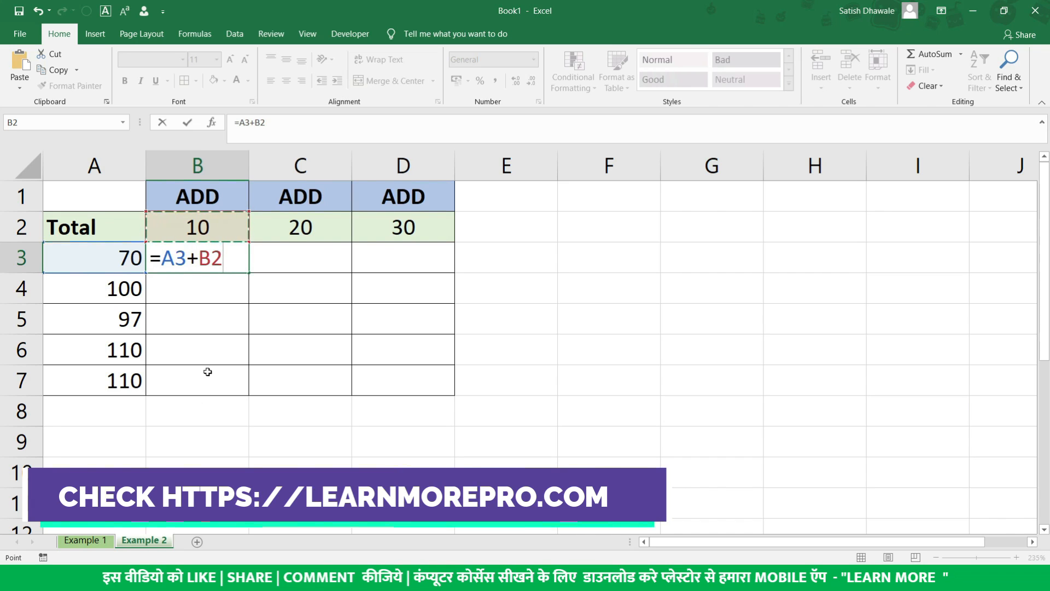
{"action": "left_click", "coordinate": [173, 263]}
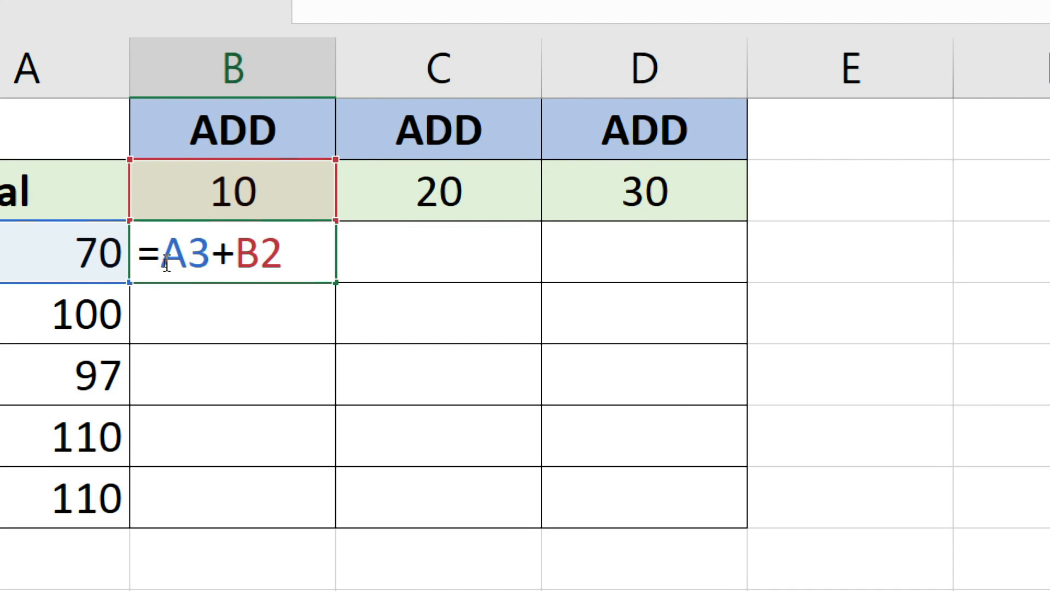
{"action": "key", "text": "F4"}
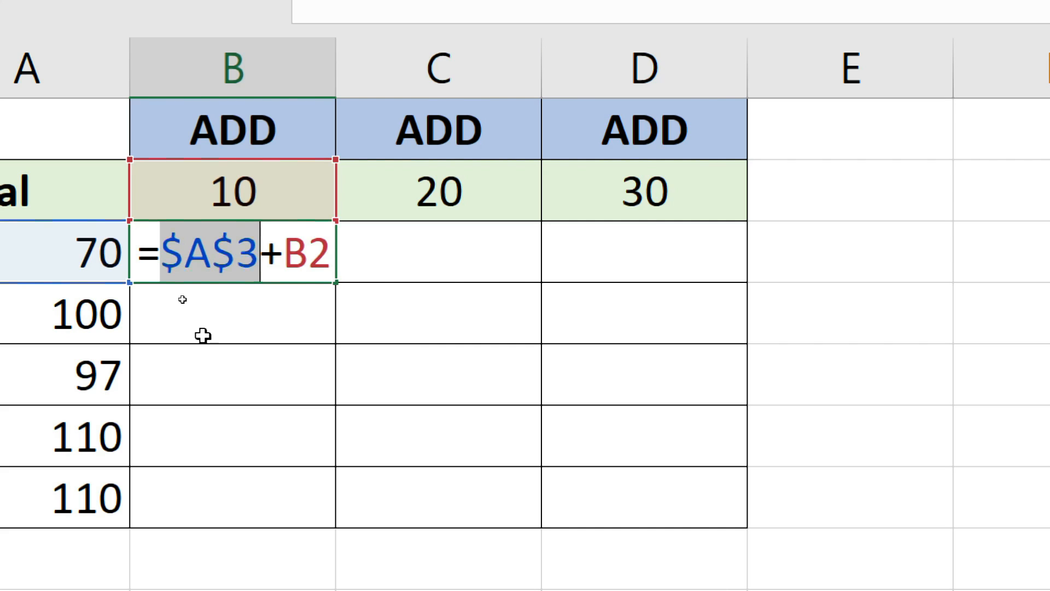
{"action": "key", "text": "F4"}
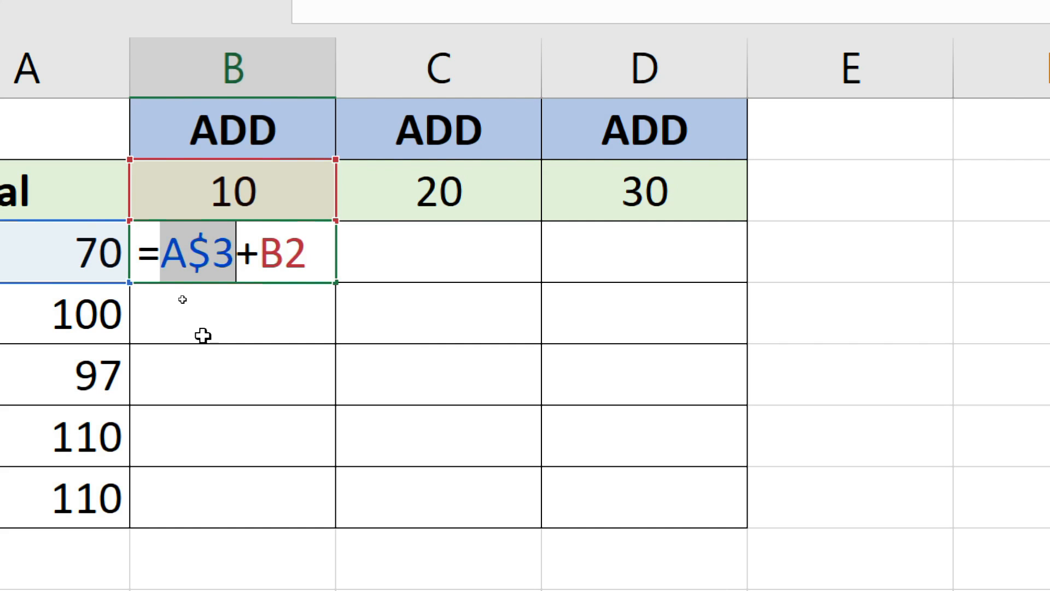
{"action": "key", "text": "F4"}
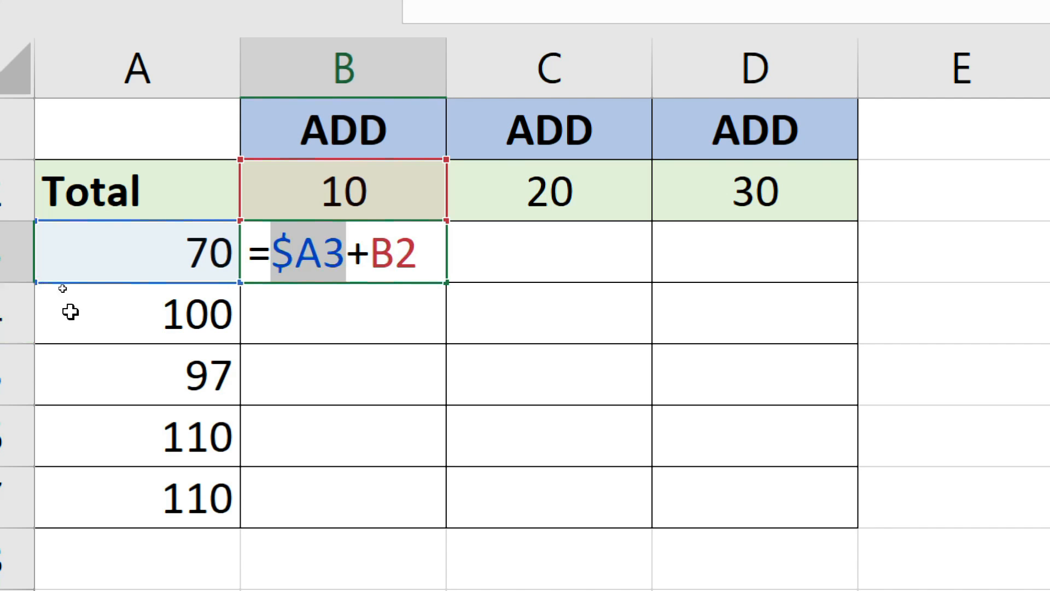
{"action": "left_click_drag", "start_coordinate": [271, 251], "coordinate": [322, 252]}
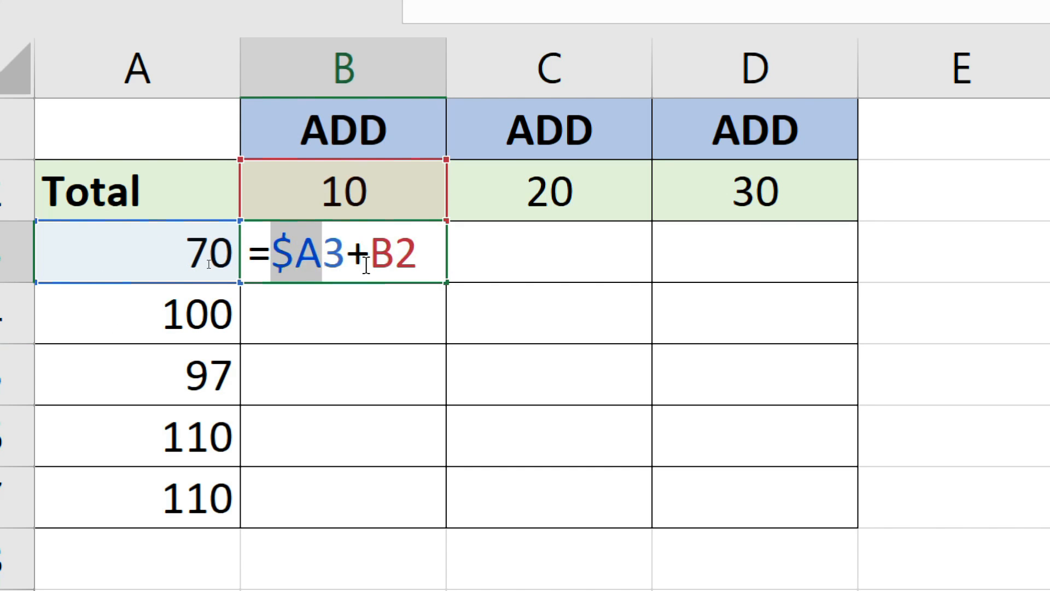
{"action": "left_click", "coordinate": [325, 255]}
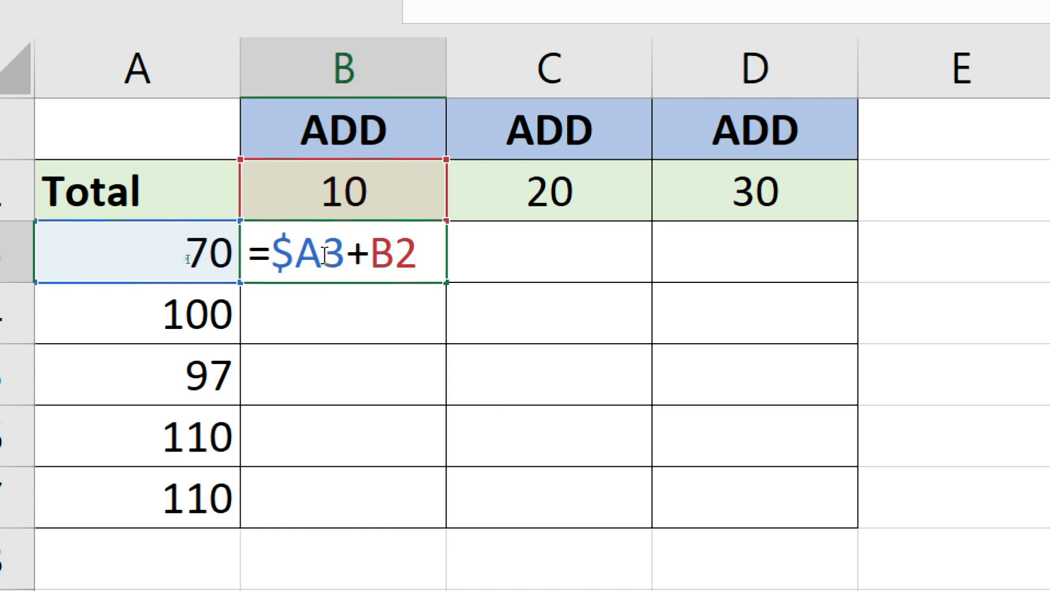
{"action": "left_click_drag", "start_coordinate": [323, 255], "coordinate": [346, 256]}
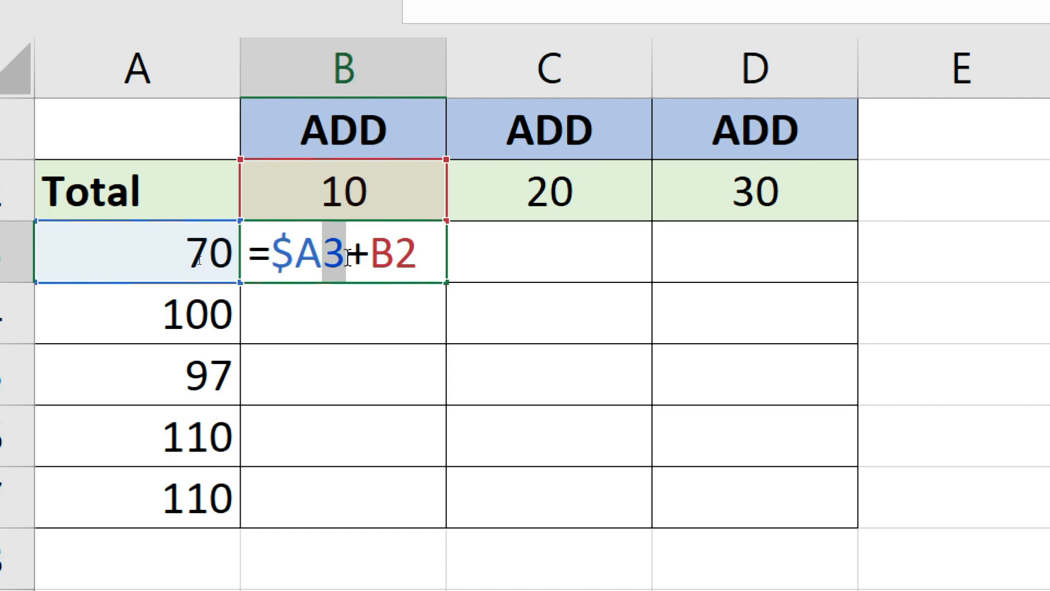
{"action": "left_click", "coordinate": [323, 255]}
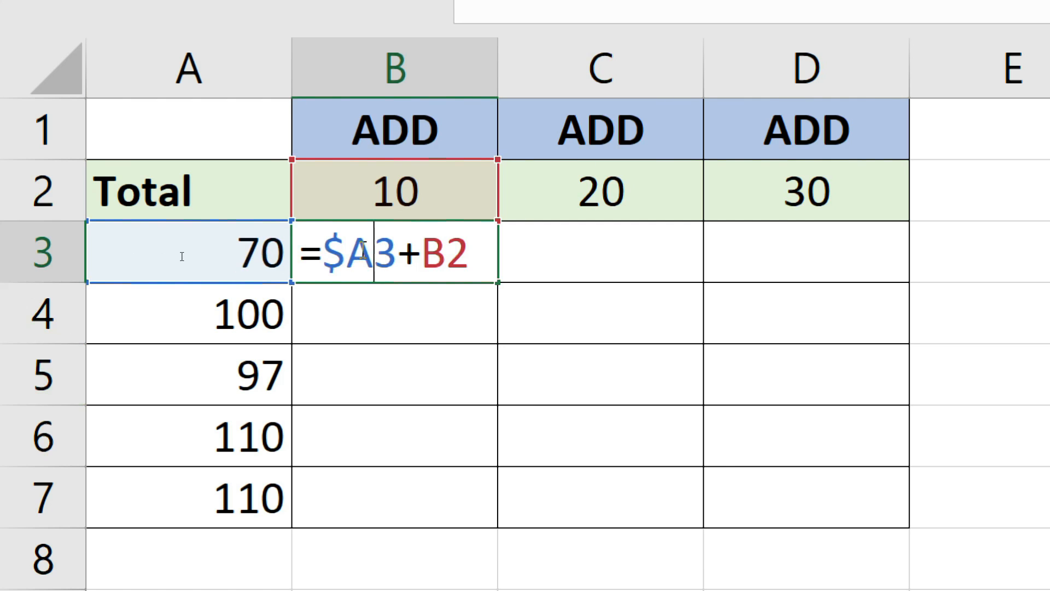
{"action": "key", "text": "shift+Right"}
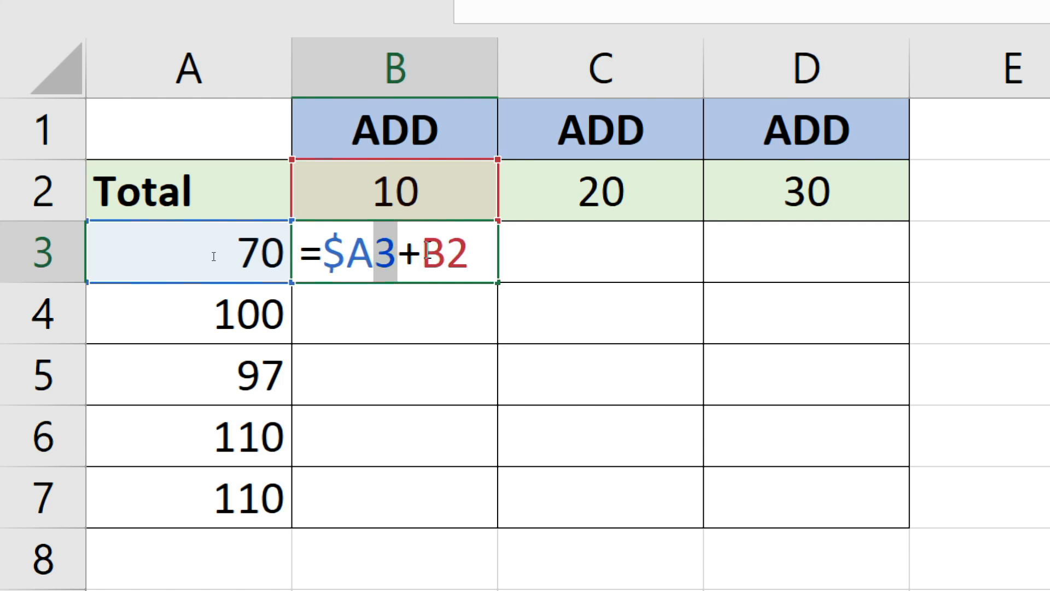
Step: Change the B2 reference to the mixed reference B$2 and commit the formula =$A3+B$2 in B3
{"action": "left_click_drag", "start_coordinate": [421, 252], "coordinate": [469, 250]}
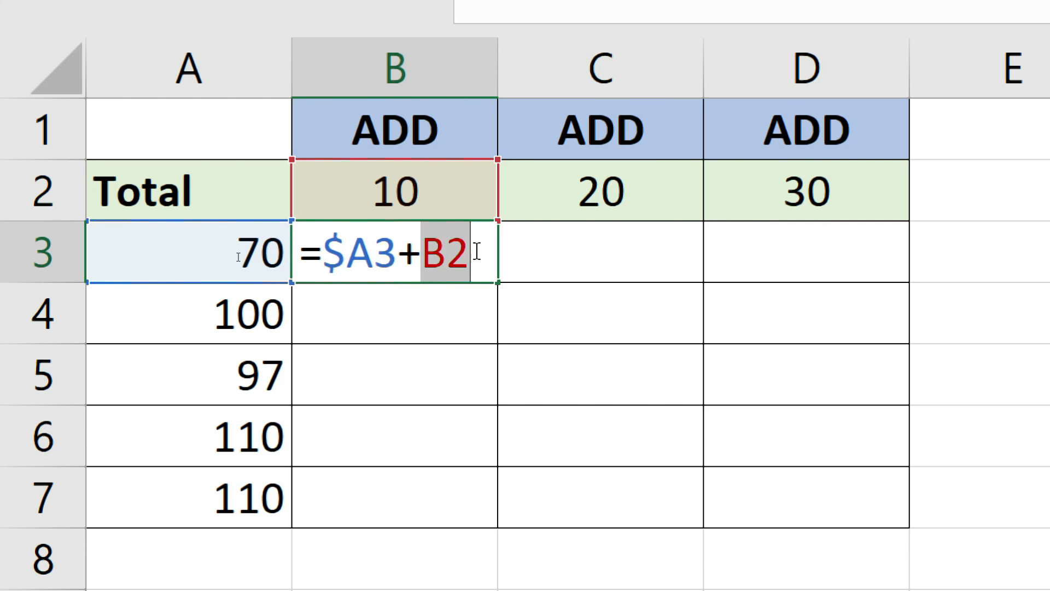
{"action": "key", "text": "F4"}
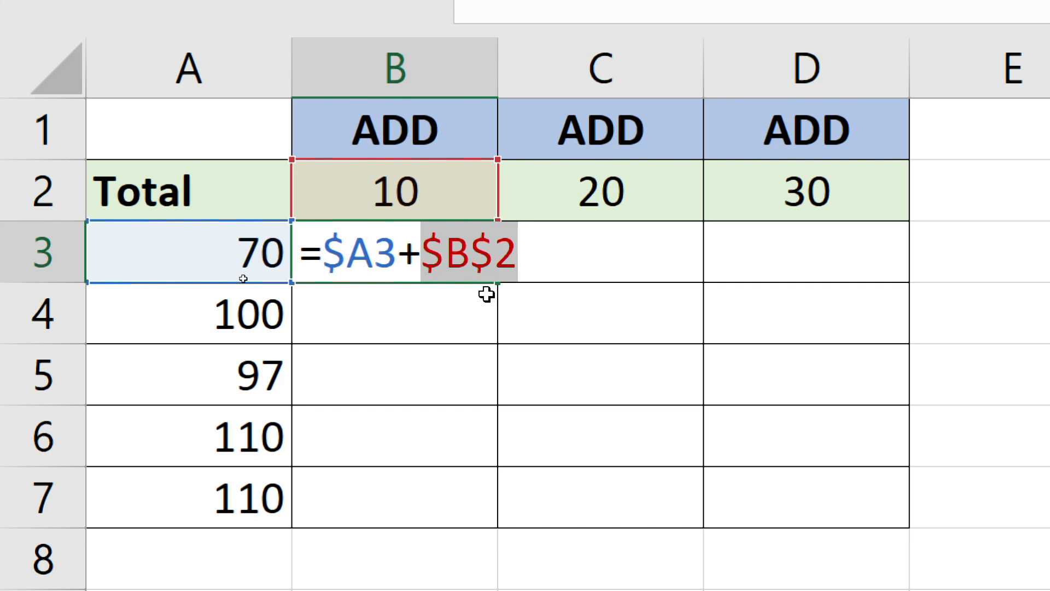
{"action": "key", "text": "F4"}
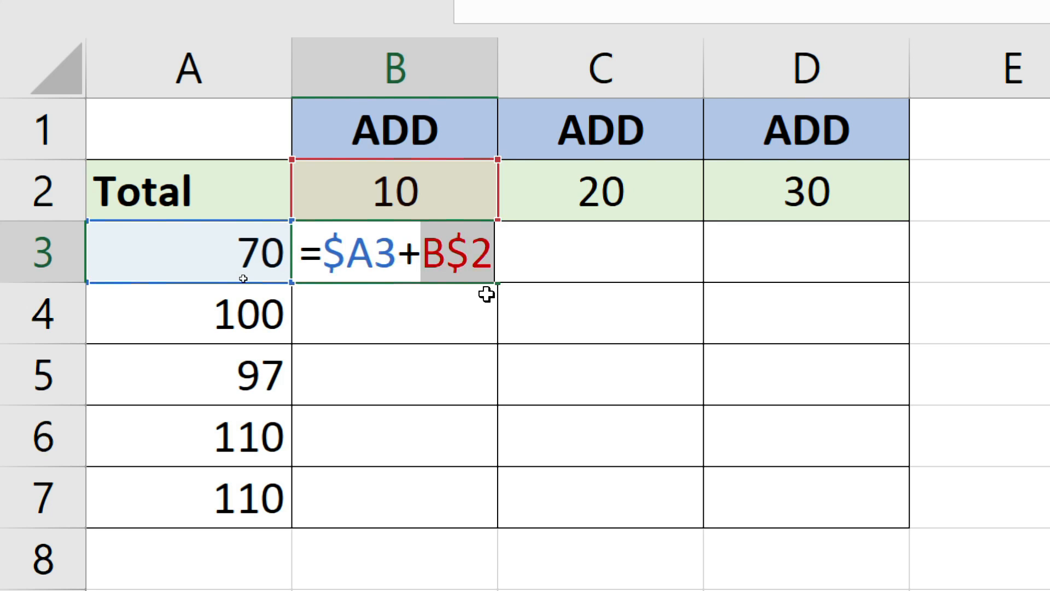
{"action": "key", "text": "Return"}
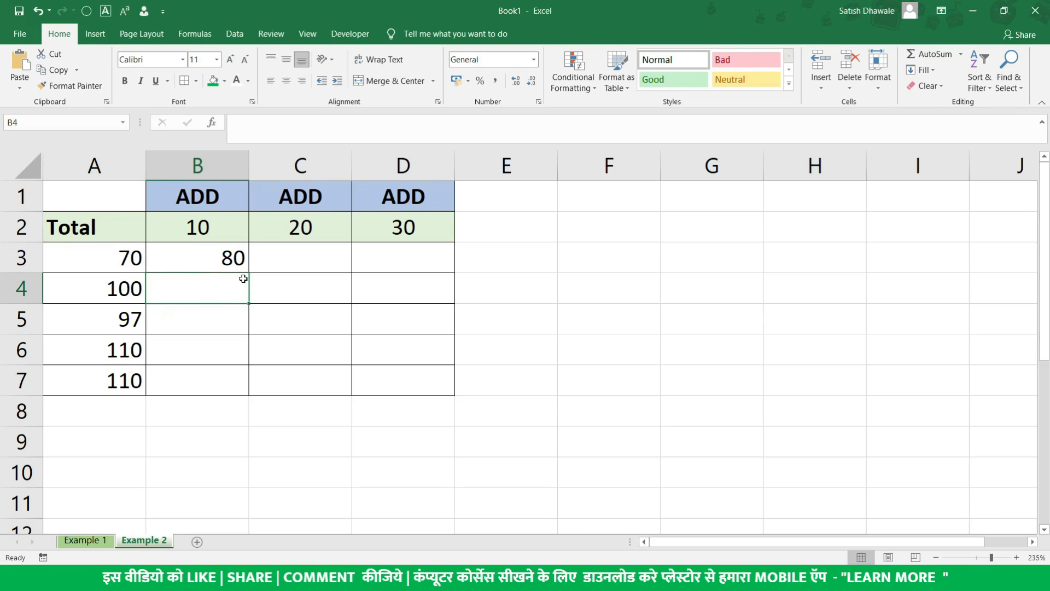
Step: Fill the B3 formula across to C3 and D3, and check the results against A3, C2 and D2
{"action": "left_click", "coordinate": [243, 266]}
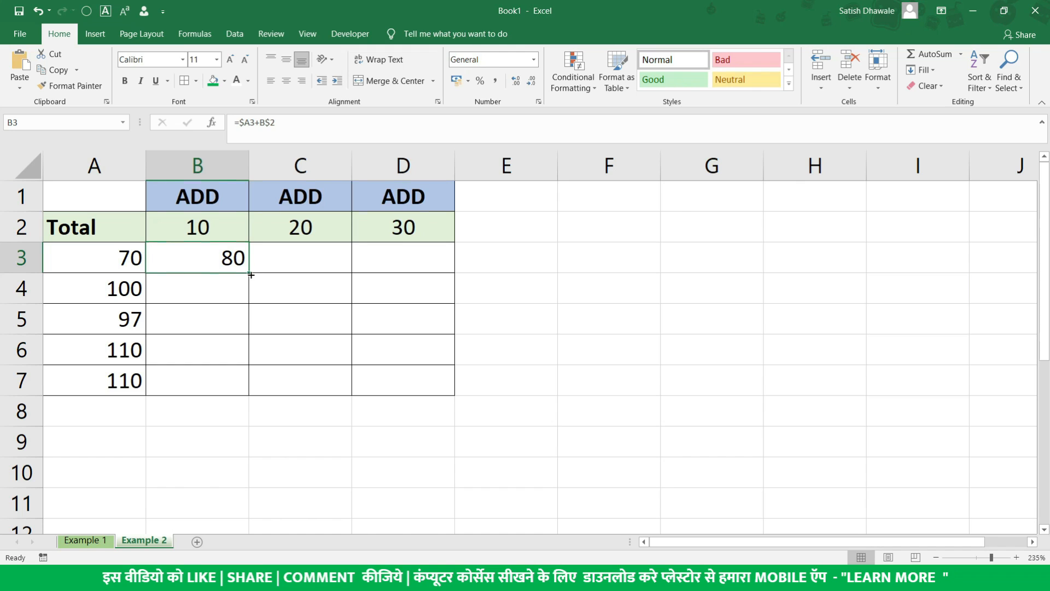
{"action": "left_click_drag", "start_coordinate": [250, 274], "coordinate": [420, 276]}
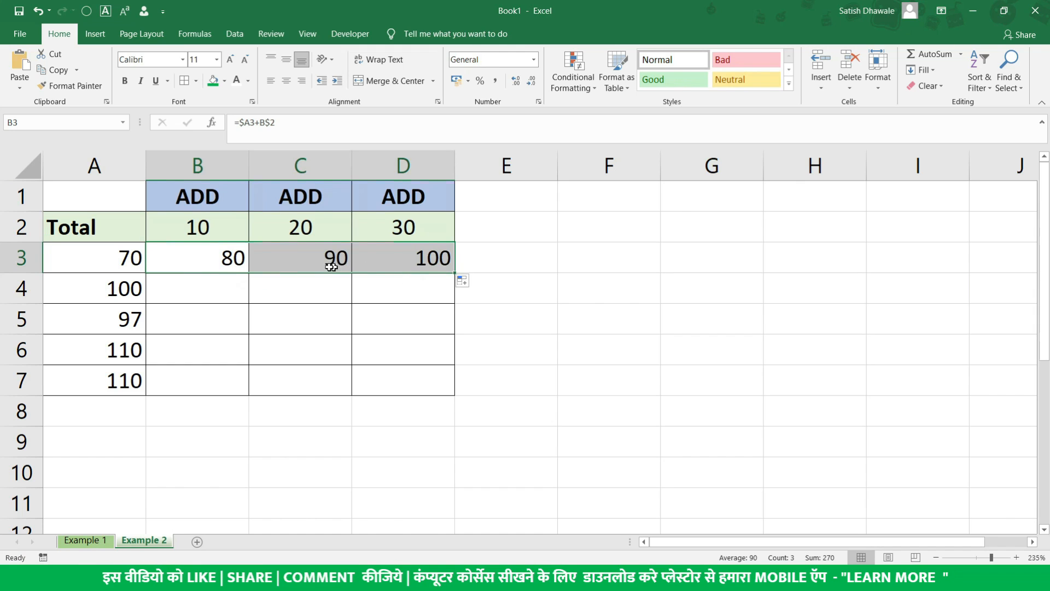
{"action": "left_click", "coordinate": [131, 256]}
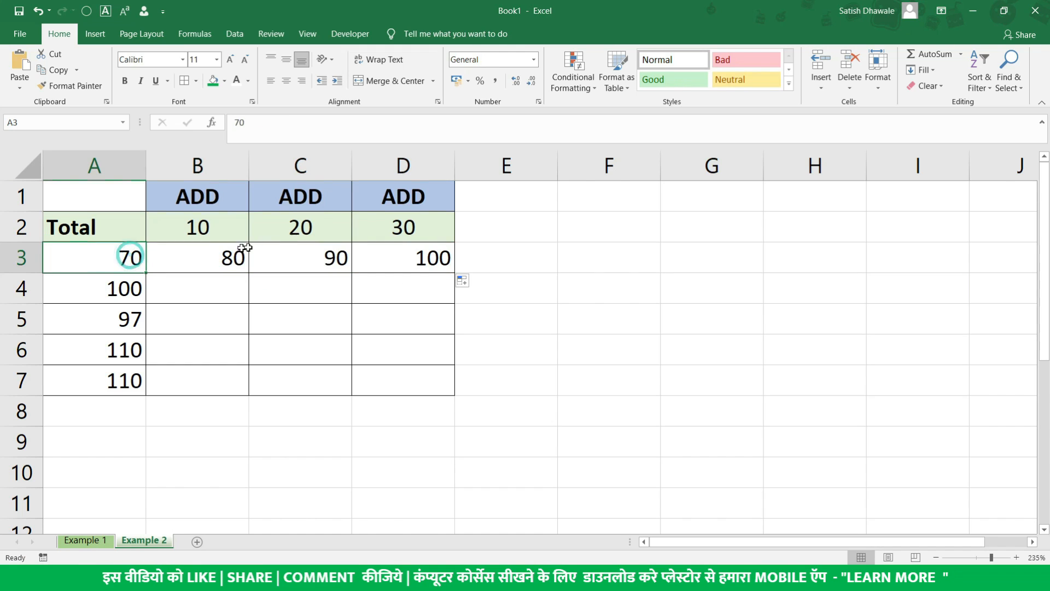
{"action": "left_click", "coordinate": [311, 225]}
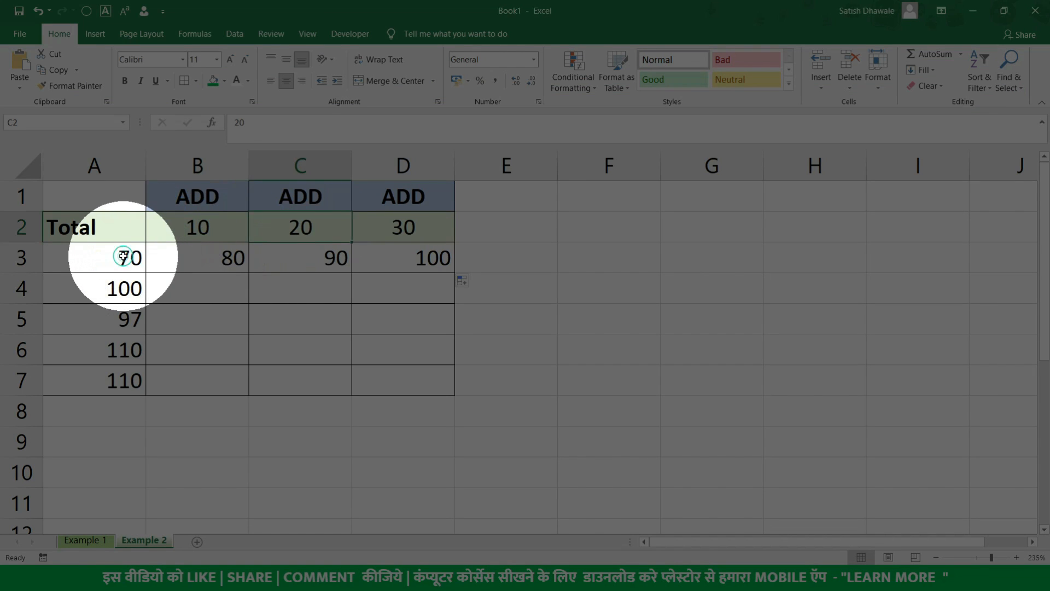
{"action": "left_click", "coordinate": [310, 254]}
{"action": "left_click", "coordinate": [396, 231]}
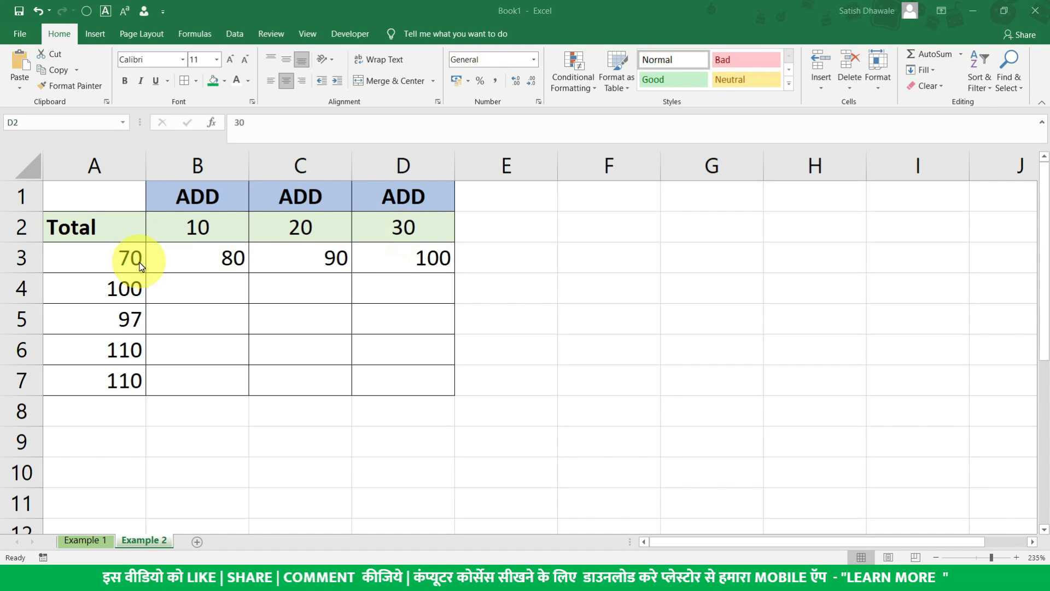
{"action": "left_click", "coordinate": [384, 259]}
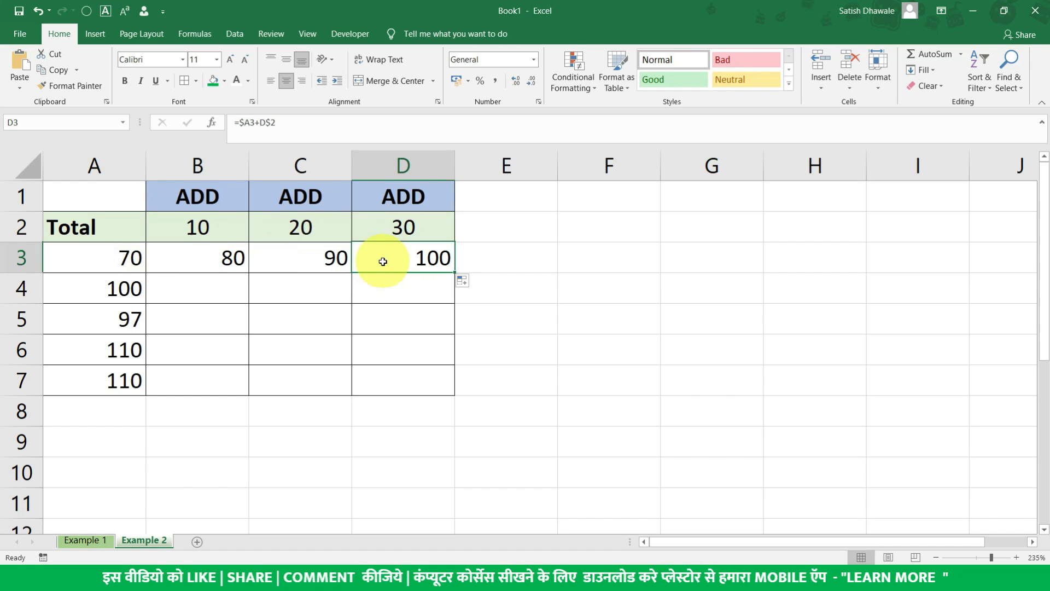
Step: Examine the cell references in the copied formulas in C3 and D3
{"action": "double_click", "coordinate": [326, 258]}
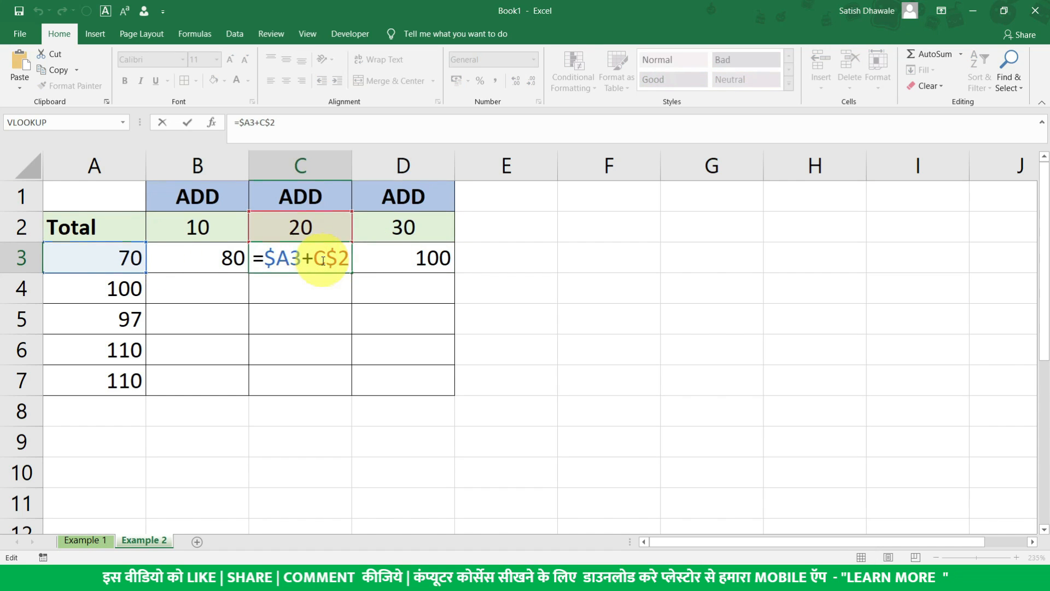
{"action": "key", "text": "ctrl+Return"}
{"action": "double_click", "coordinate": [374, 265]}
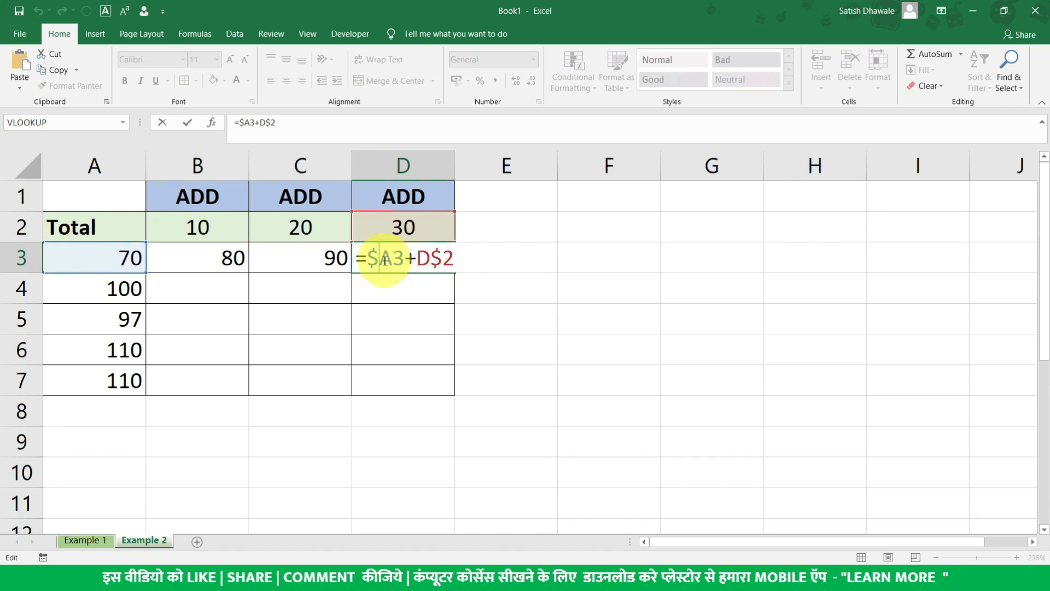
{"action": "left_click_drag", "start_coordinate": [385, 259], "coordinate": [432, 259]}
{"action": "key", "text": "Return"}
{"action": "double_click", "coordinate": [275, 256]}
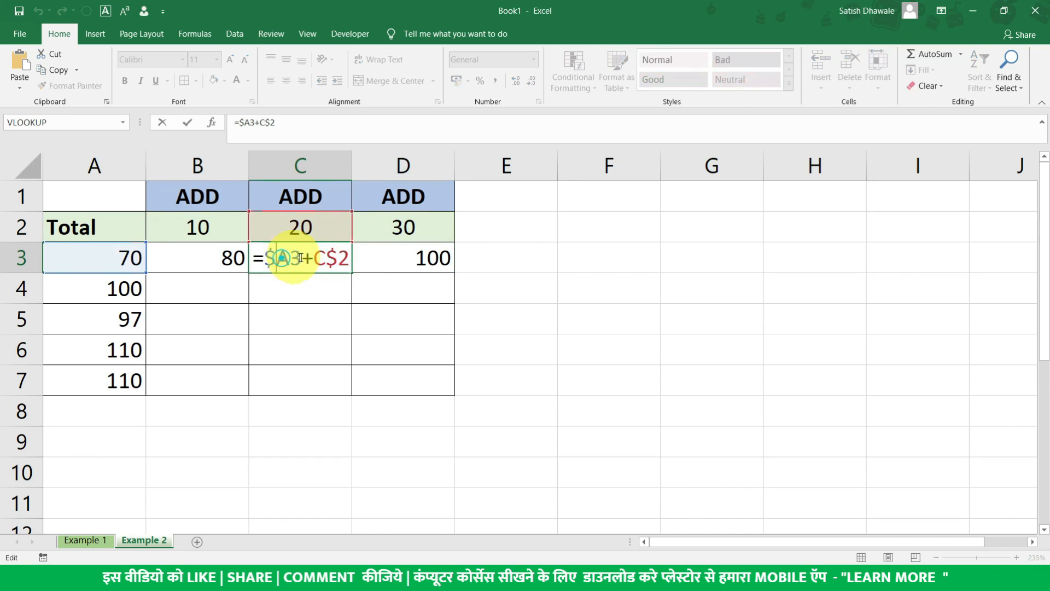
{"action": "key", "text": "Escape"}
Step: Compare the column letter of the row 2 reference in the formulas of B3, C3 and D3
{"action": "double_click", "coordinate": [221, 255]}
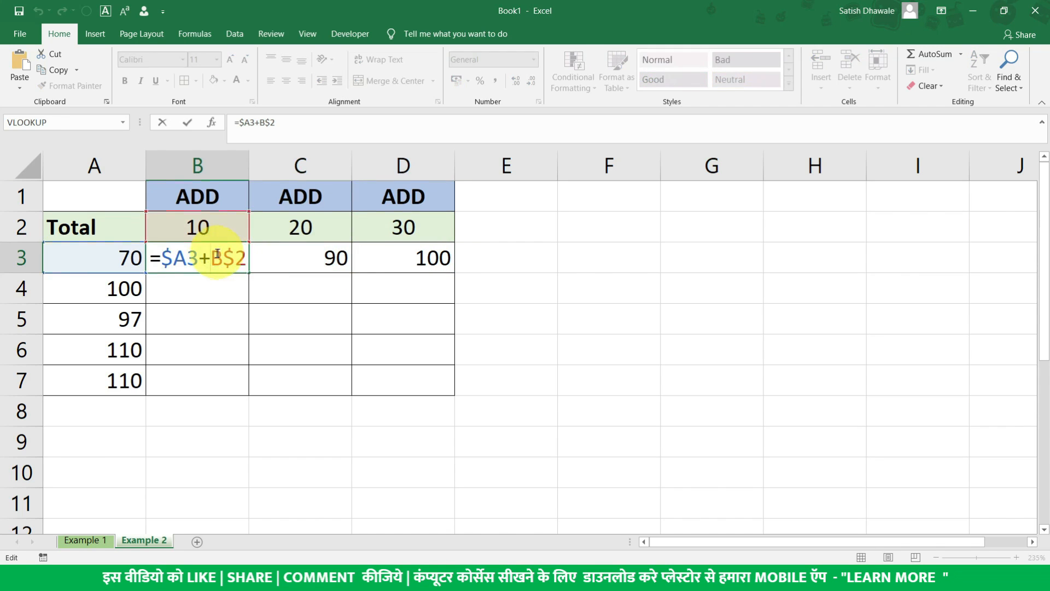
{"action": "left_click_drag", "start_coordinate": [213, 258], "coordinate": [323, 259]}
{"action": "double_click", "coordinate": [281, 259]}
{"action": "left_click", "coordinate": [406, 259]}
{"action": "double_click", "coordinate": [410, 258]}
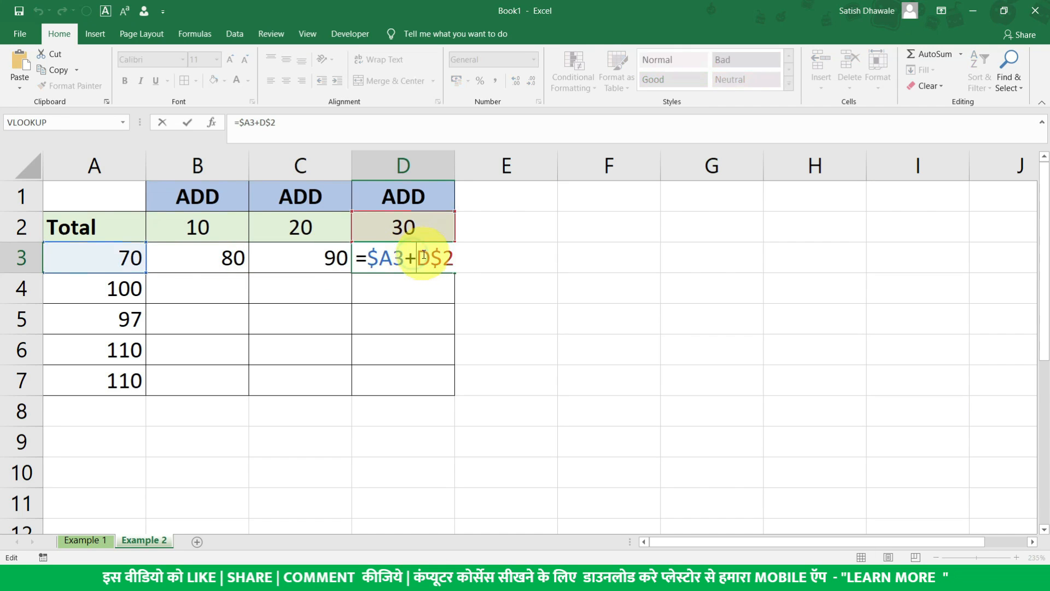
{"action": "left_click_drag", "start_coordinate": [417, 258], "coordinate": [429, 257]}
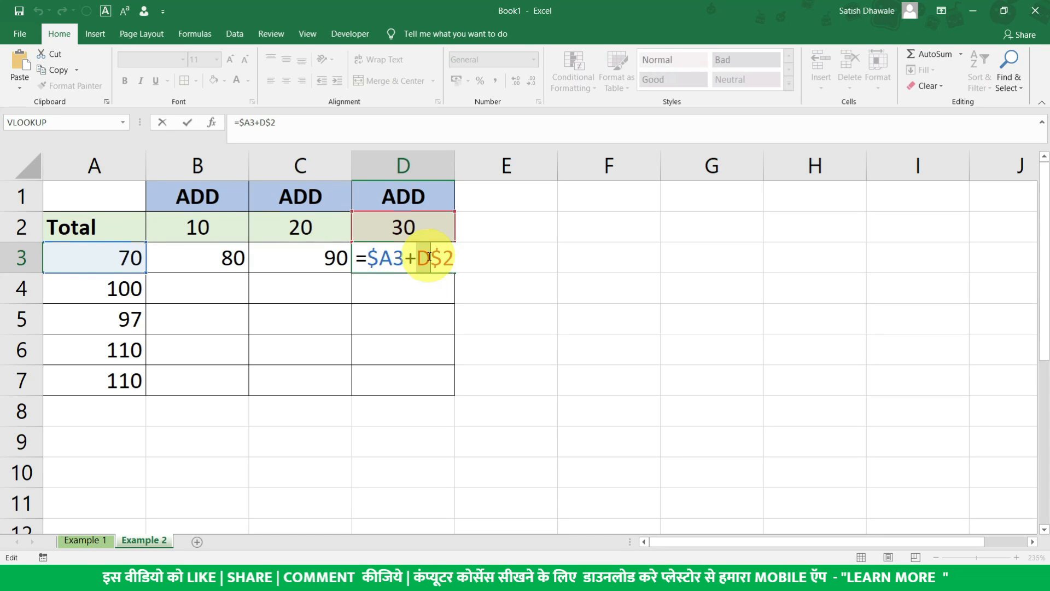
{"action": "key", "text": "Escape"}
{"action": "double_click", "coordinate": [430, 257]}
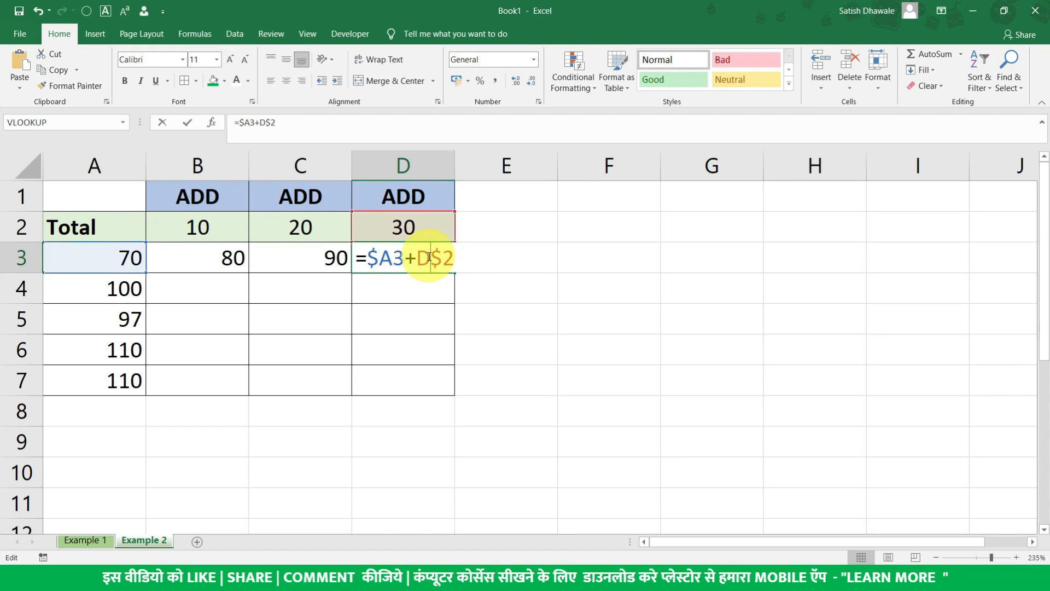
{"action": "left_click_drag", "start_coordinate": [428, 256], "coordinate": [420, 256]}
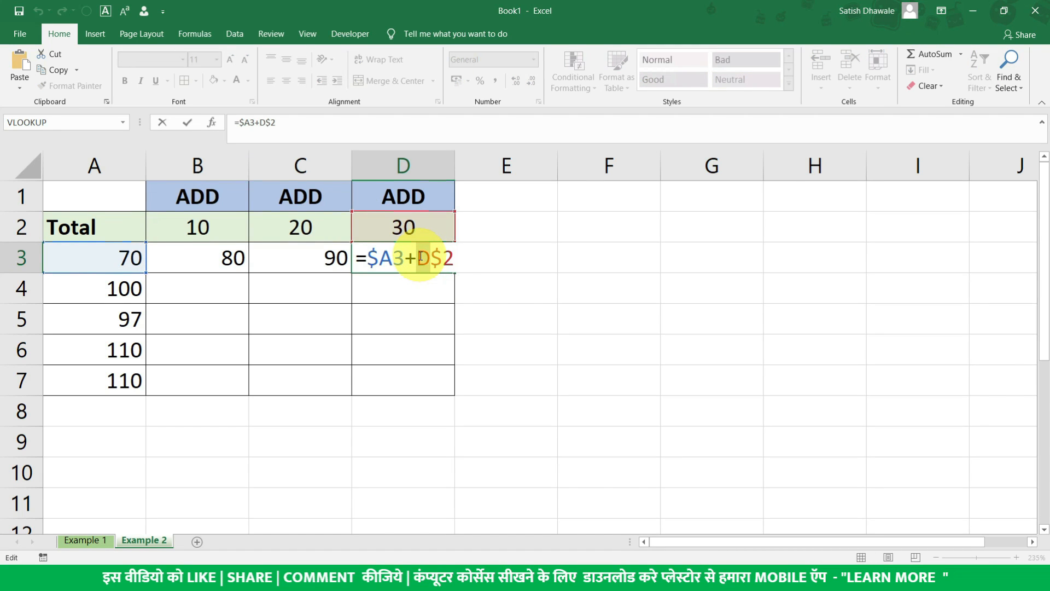
{"action": "key", "text": "Escape"}
{"action": "double_click", "coordinate": [414, 256]}
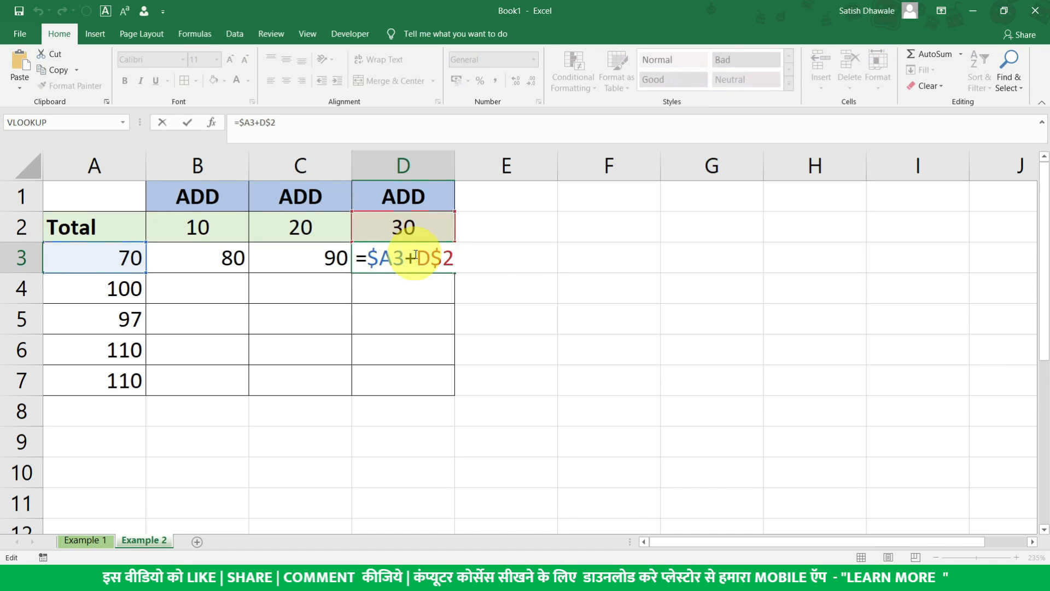
{"action": "key", "text": "Escape"}
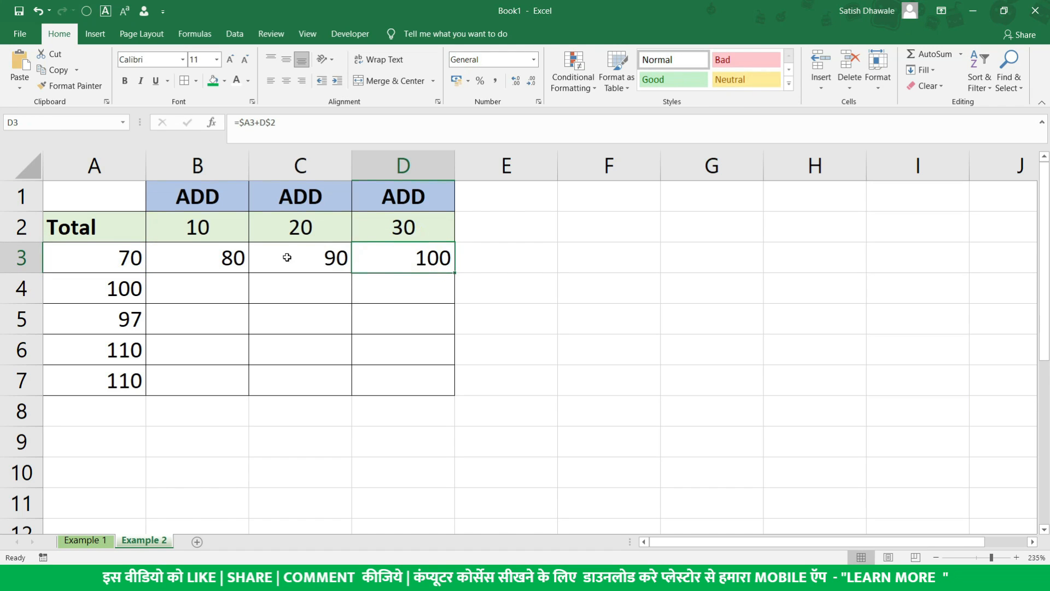
Step: Review the $A3 and B$2 references in B3, and fill its formula down to B7
{"action": "double_click", "coordinate": [165, 257]}
{"action": "left_click_drag", "start_coordinate": [163, 257], "coordinate": [185, 255]}
{"action": "left_click", "coordinate": [168, 257]}
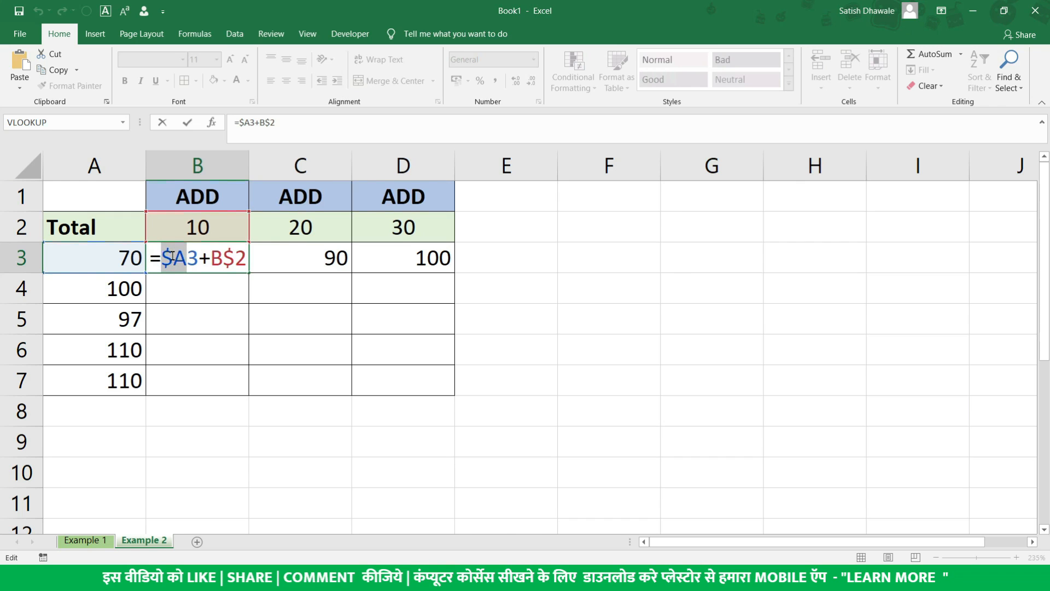
{"action": "left_click_drag", "start_coordinate": [211, 255], "coordinate": [252, 384]}
{"action": "left_click", "coordinate": [224, 257]}
{"action": "key", "text": "Return"}
{"action": "left_click", "coordinate": [222, 260]}
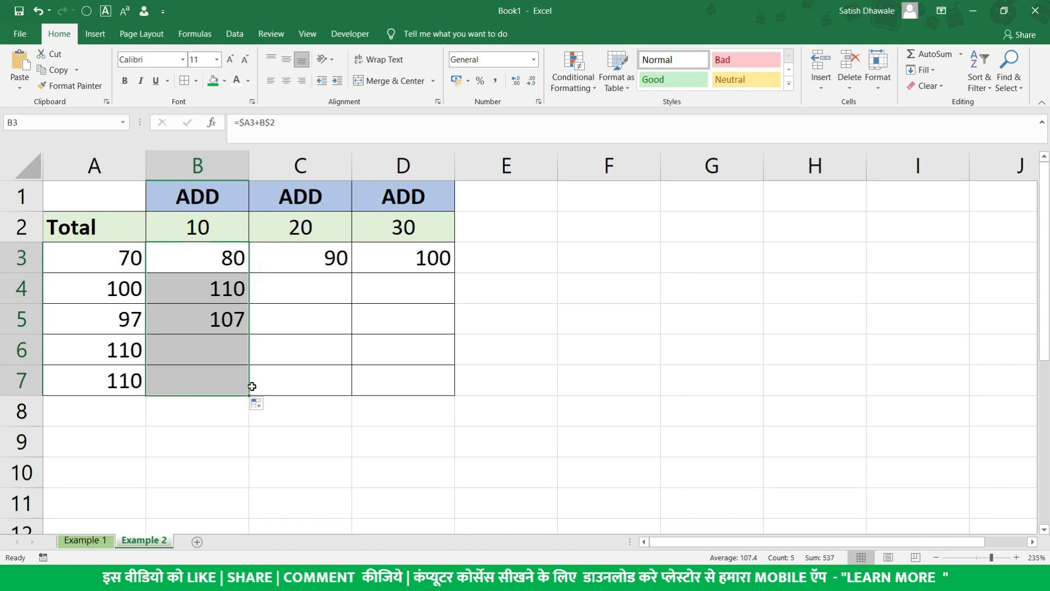
Step: Clear the copied formulas from B4:B7, and fill the B3 formula through the whole range B3:D7
{"action": "left_click", "coordinate": [324, 261]}
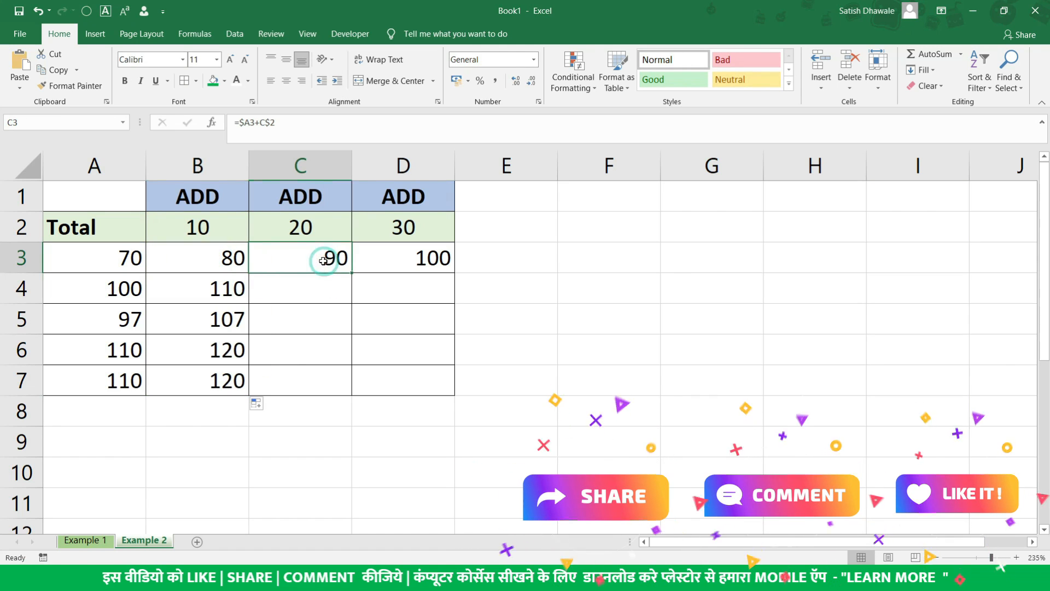
{"action": "left_click_drag", "start_coordinate": [338, 259], "coordinate": [402, 263]}
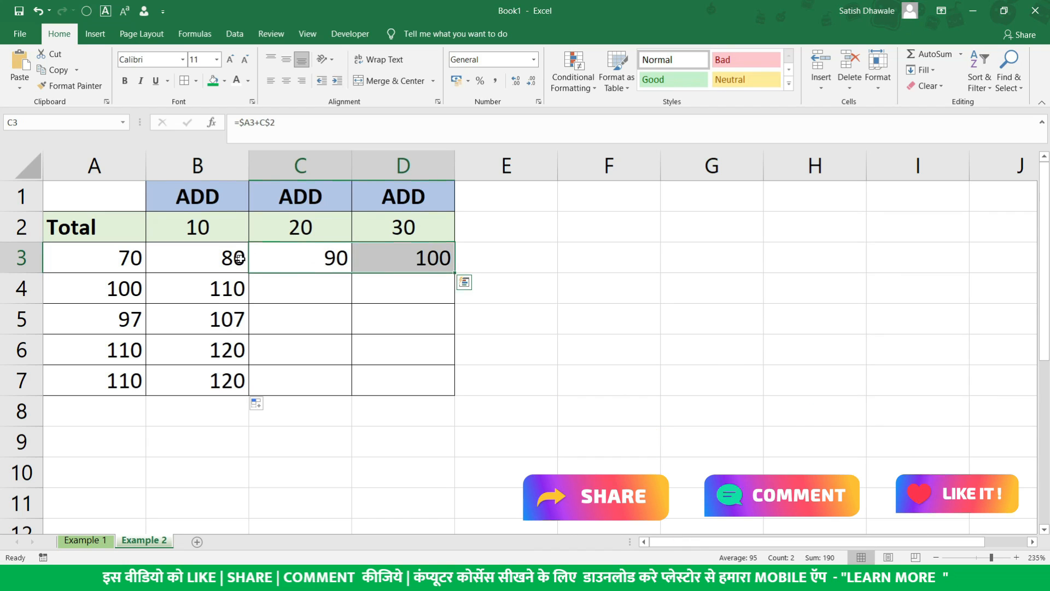
{"action": "left_click_drag", "start_coordinate": [223, 286], "coordinate": [223, 378]}
{"action": "key", "text": "Delete"}
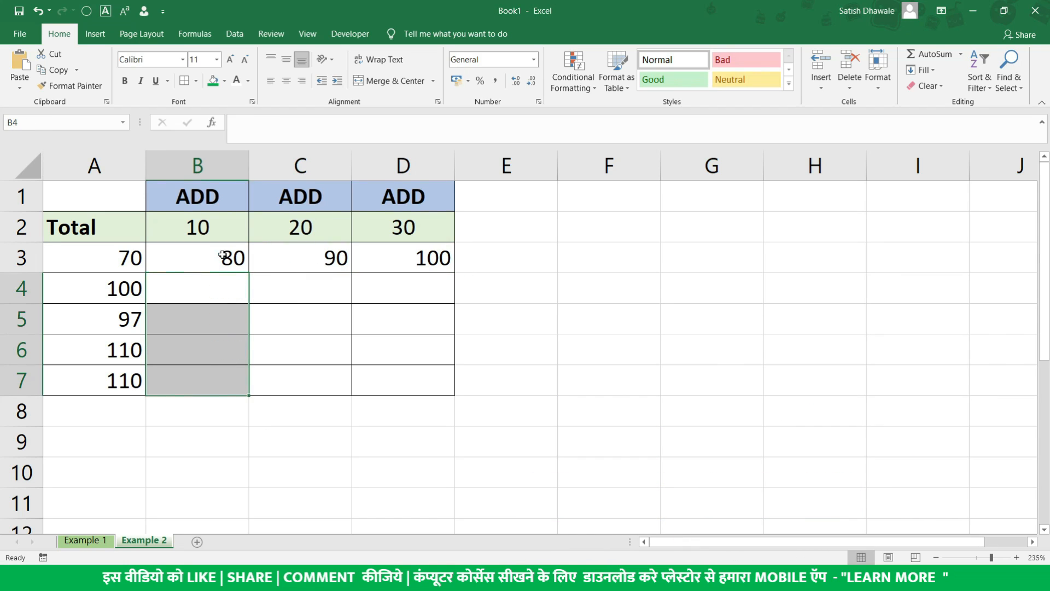
{"action": "left_click_drag", "start_coordinate": [222, 255], "coordinate": [435, 378]}
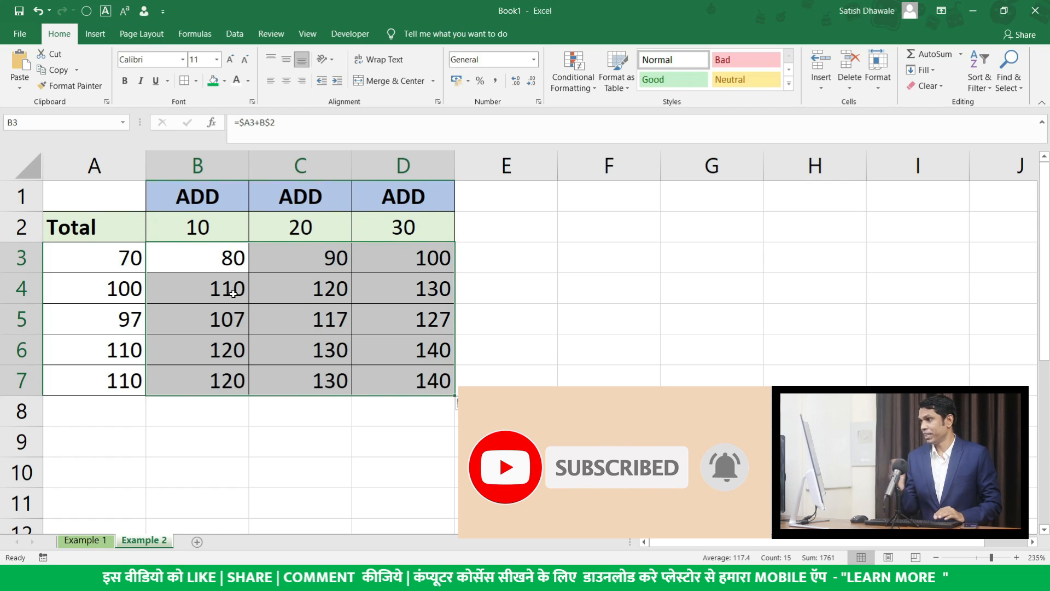
Step: Examine the cell references in the filled formulas in B4, C4 and D4
{"action": "left_click", "coordinate": [216, 289]}
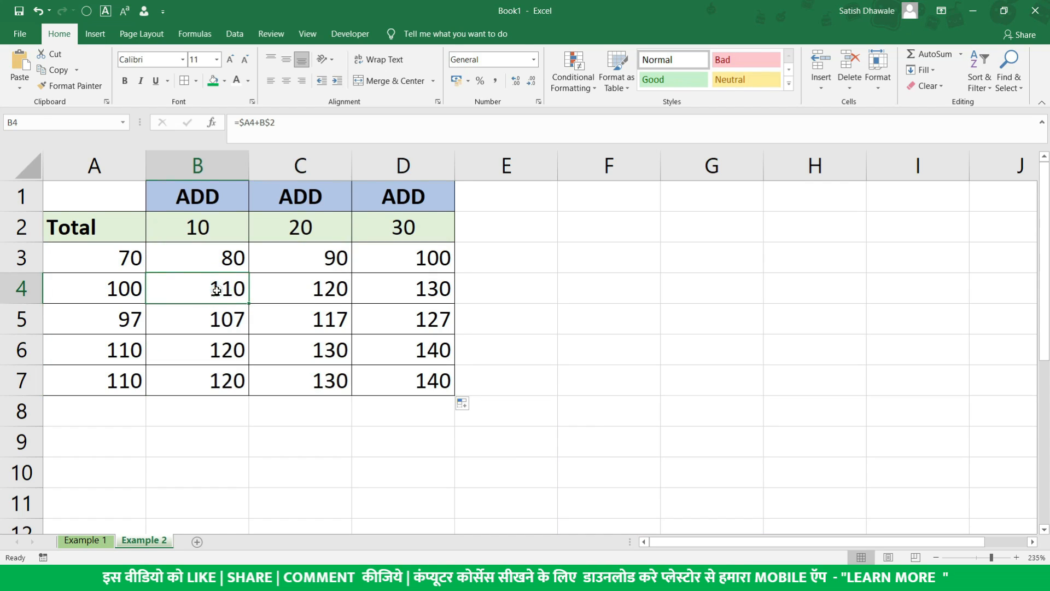
{"action": "double_click", "coordinate": [217, 290]}
{"action": "left_click", "coordinate": [322, 283]}
{"action": "double_click", "coordinate": [322, 282]}
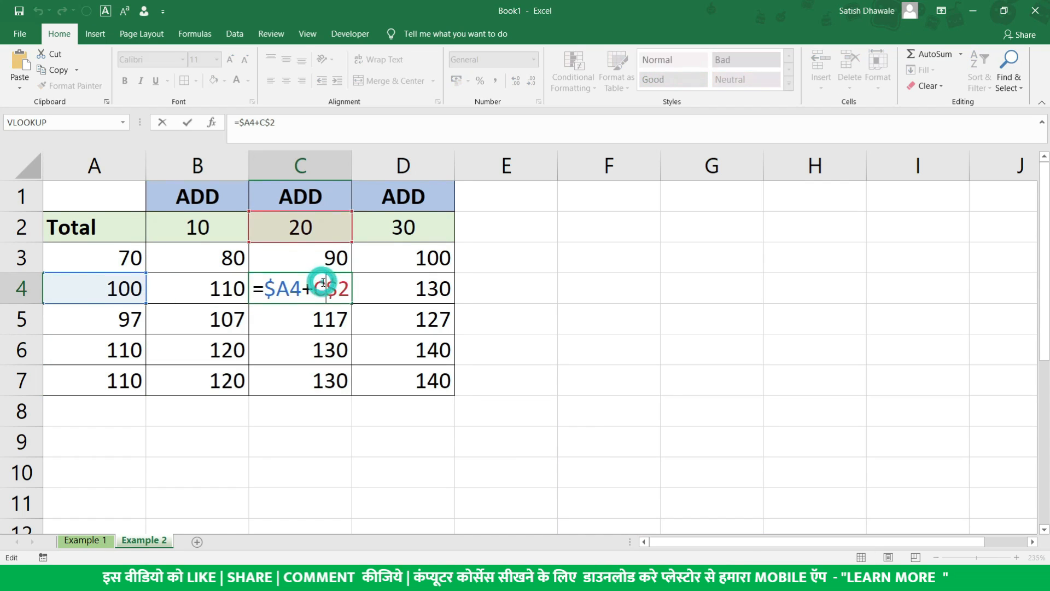
{"action": "left_click", "coordinate": [393, 283]}
{"action": "double_click", "coordinate": [393, 282]}
{"action": "key", "text": "Escape"}
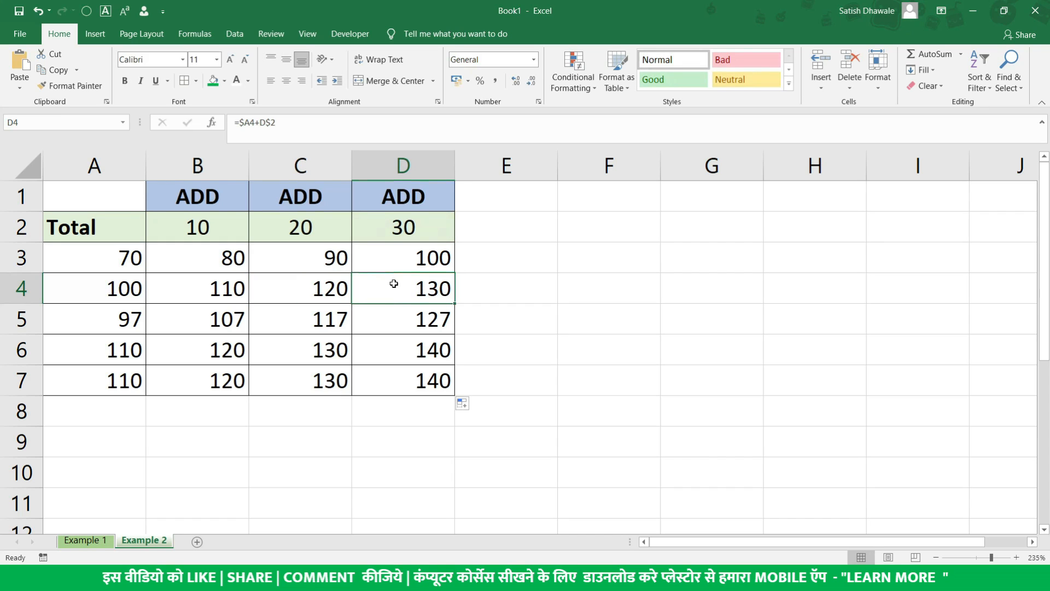
Step: Compare the Total in A4 with the references used across row 4, opening the D4 and B4 formulas
{"action": "left_click", "coordinate": [100, 283]}
{"action": "left_click", "coordinate": [202, 284]}
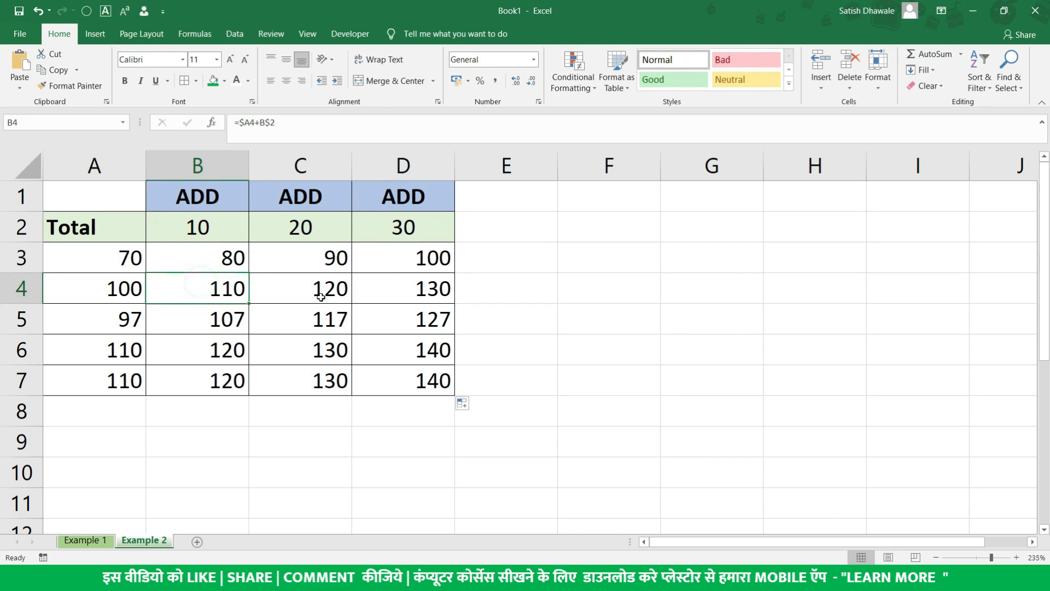
{"action": "left_click", "coordinate": [324, 289]}
{"action": "left_click", "coordinate": [397, 291]}
{"action": "double_click", "coordinate": [397, 279]}
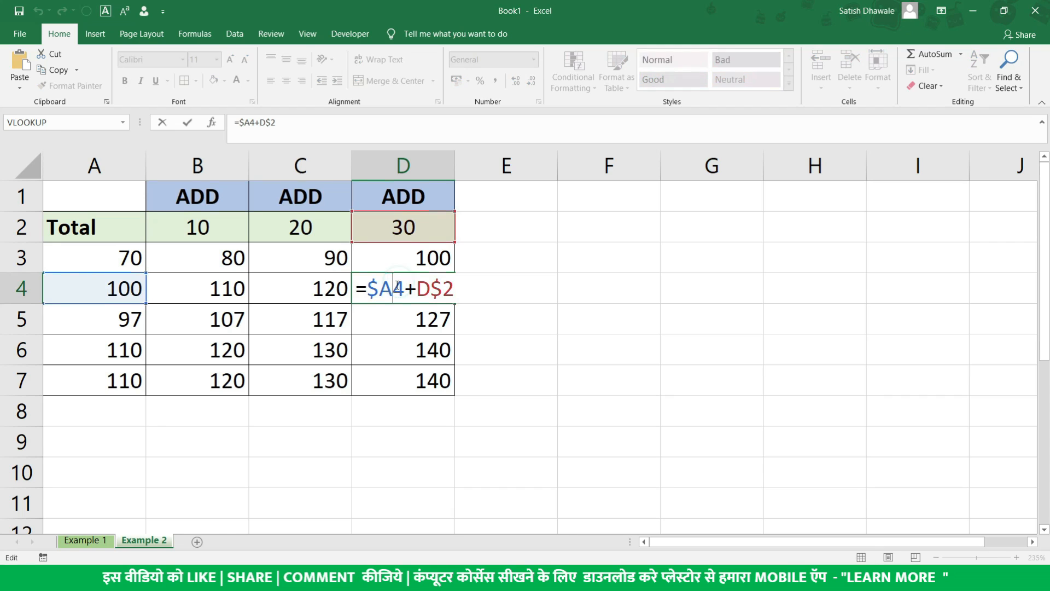
{"action": "key", "text": "Escape"}
{"action": "double_click", "coordinate": [208, 292]}
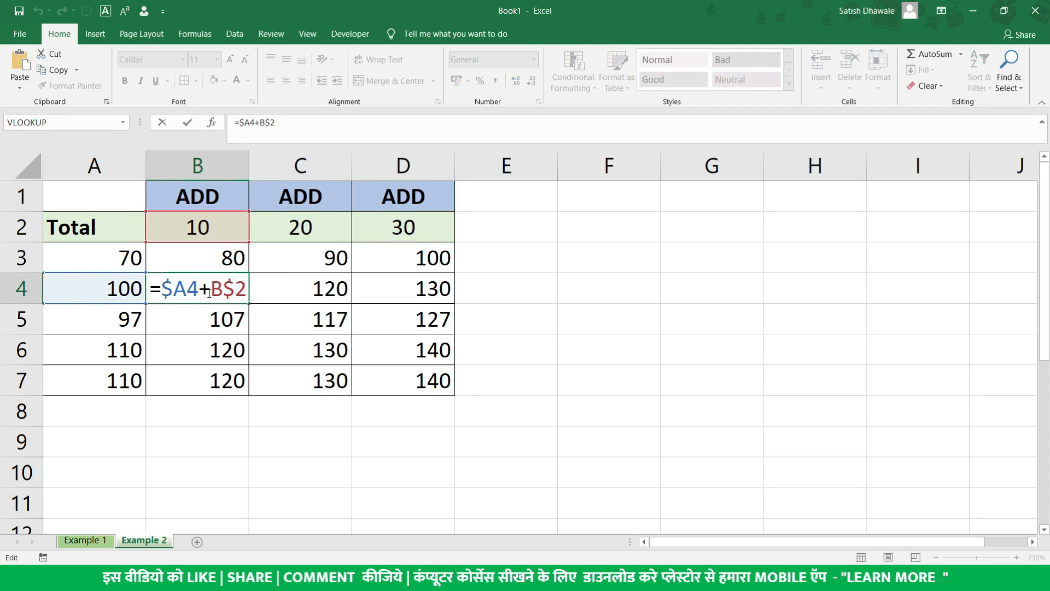
{"action": "key", "text": "Escape"}
Step: Review the B3 formula, highlighting the $A3 and B$2 references and the column letter in each
{"action": "left_click", "coordinate": [193, 264]}
{"action": "double_click", "coordinate": [171, 257]}
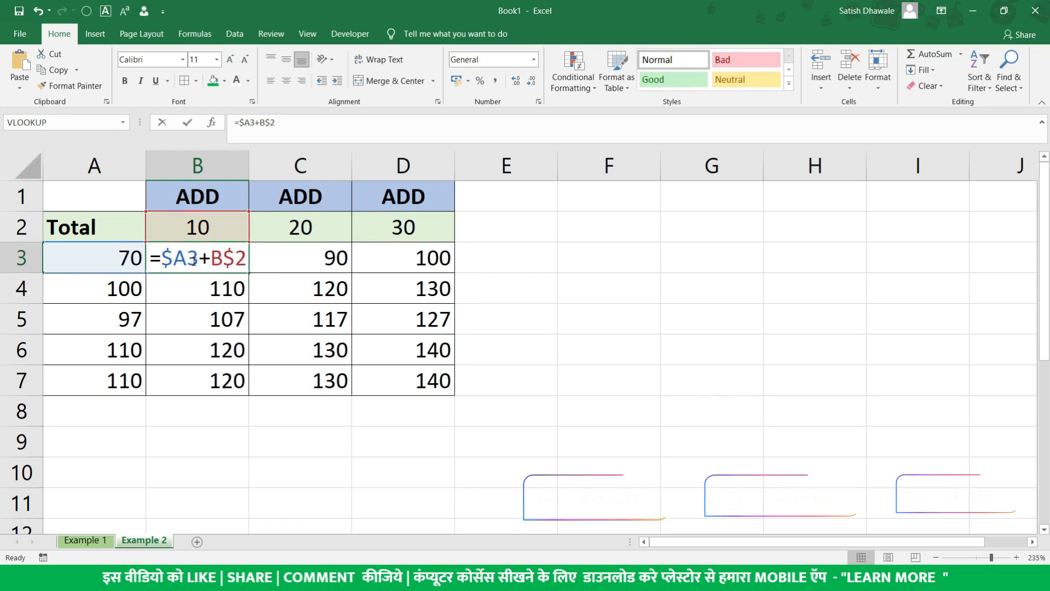
{"action": "double_click", "coordinate": [173, 258]}
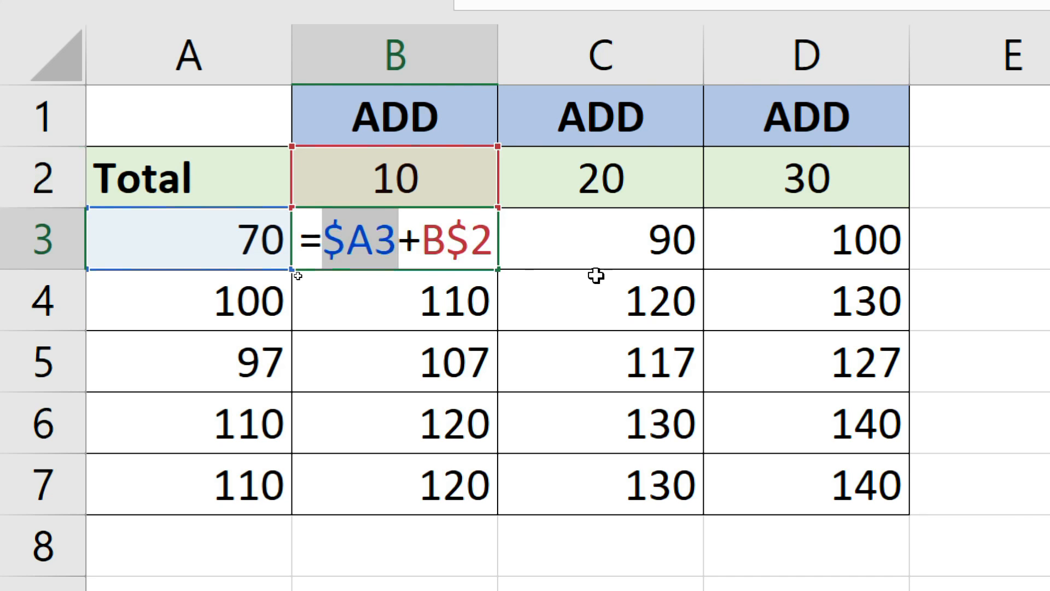
{"action": "key", "text": "Right"}
{"action": "key", "text": "Right"}
{"action": "key", "text": "shift+Right"}
{"action": "key", "text": "shift+Right"}
{"action": "key", "text": "shift+Right"}
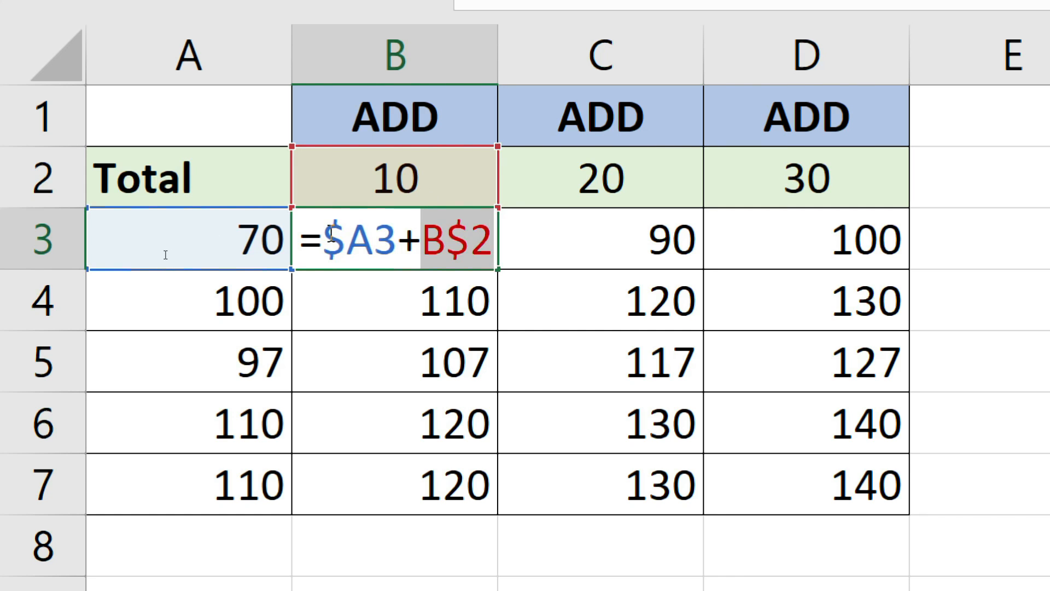
{"action": "left_click_drag", "start_coordinate": [324, 236], "coordinate": [365, 236]}
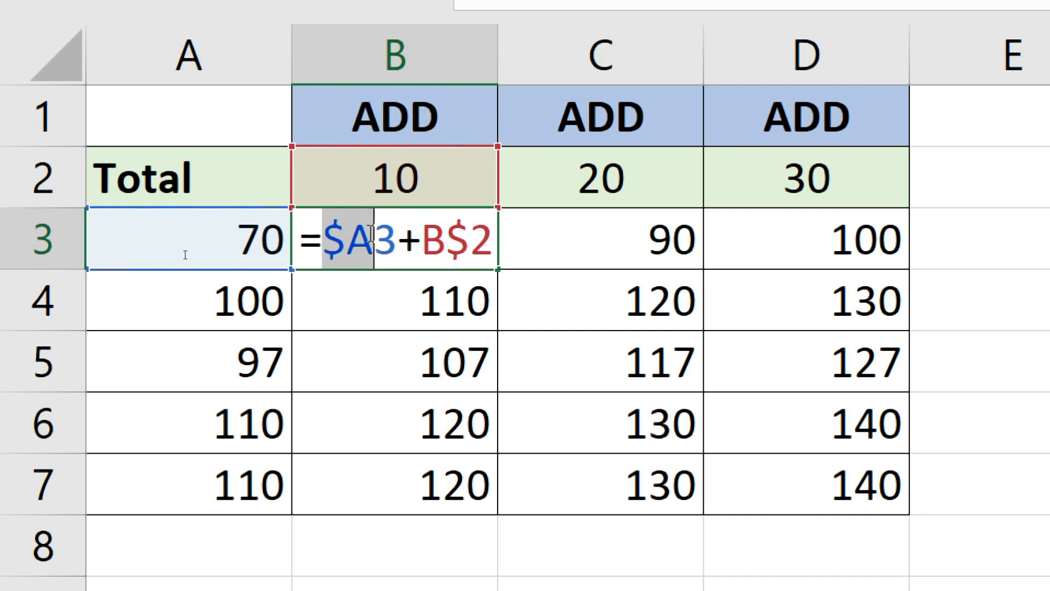
{"action": "left_click_drag", "start_coordinate": [373, 236], "coordinate": [437, 243]}
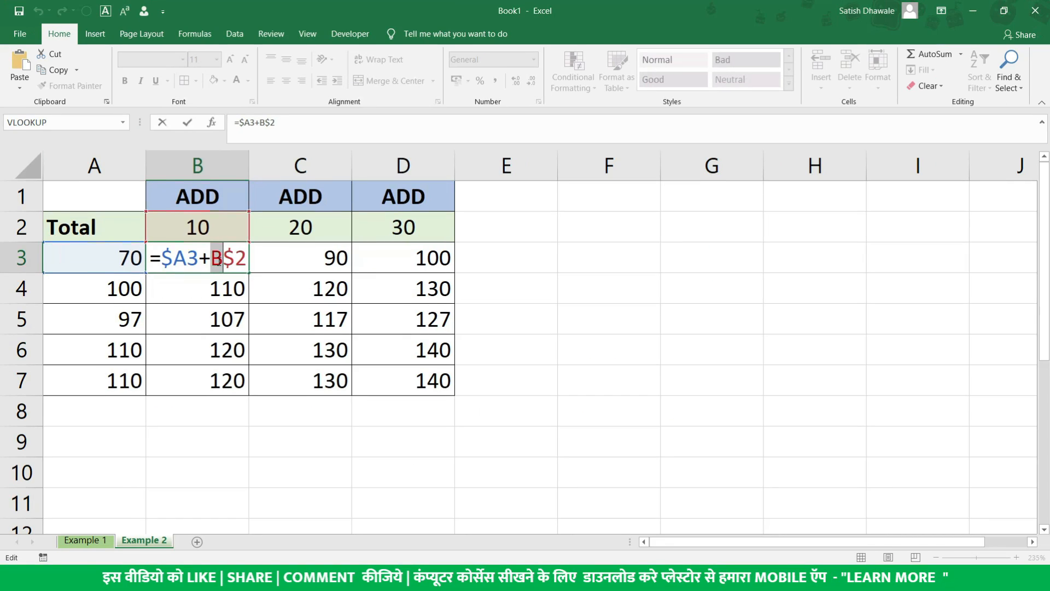
{"action": "key", "text": "Return"}
Step: Compare the column letters of the references in the row 3 formulas from B3 through D3
{"action": "left_click", "coordinate": [216, 257]}
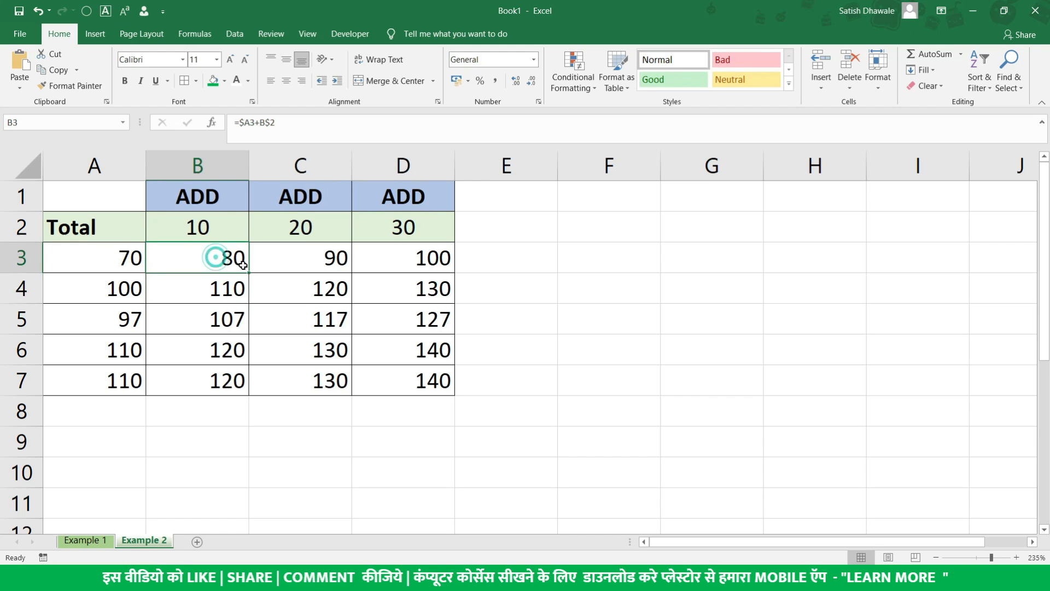
{"action": "left_click", "coordinate": [289, 256]}
{"action": "double_click", "coordinate": [290, 256]}
{"action": "left_click", "coordinate": [387, 260]}
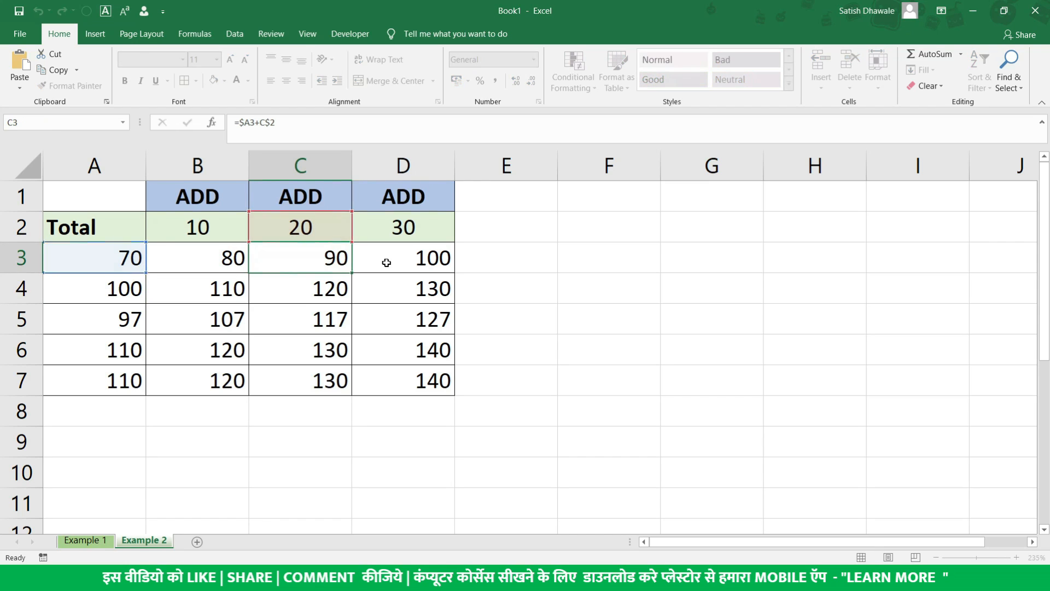
{"action": "double_click", "coordinate": [387, 260]}
{"action": "left_click", "coordinate": [297, 257]}
{"action": "double_click", "coordinate": [302, 258]}
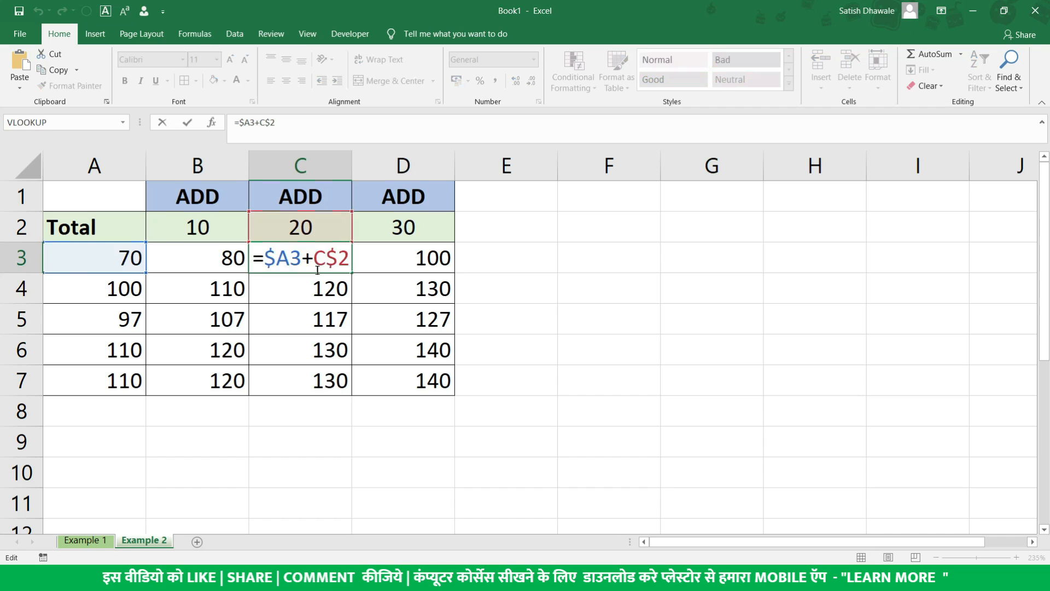
{"action": "key", "text": "Escape"}
{"action": "double_click", "coordinate": [380, 258]}
{"action": "key", "text": "Escape"}
Step: Recheck the locked column and locked row references in the B3 formula, and close it unchanged
{"action": "double_click", "coordinate": [248, 258]}
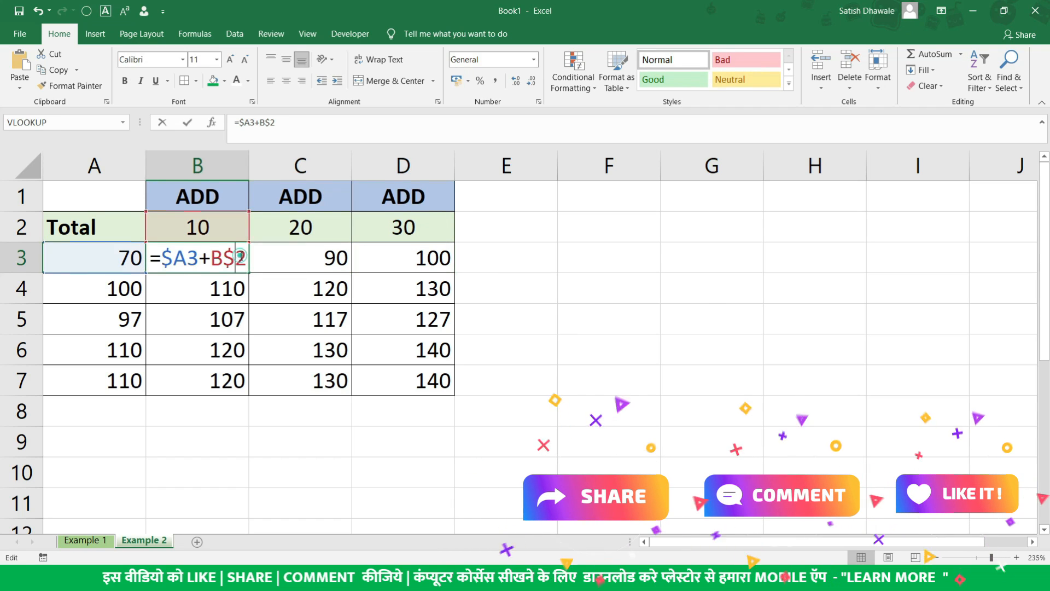
{"action": "key", "text": "Escape"}
{"action": "double_click", "coordinate": [214, 258]}
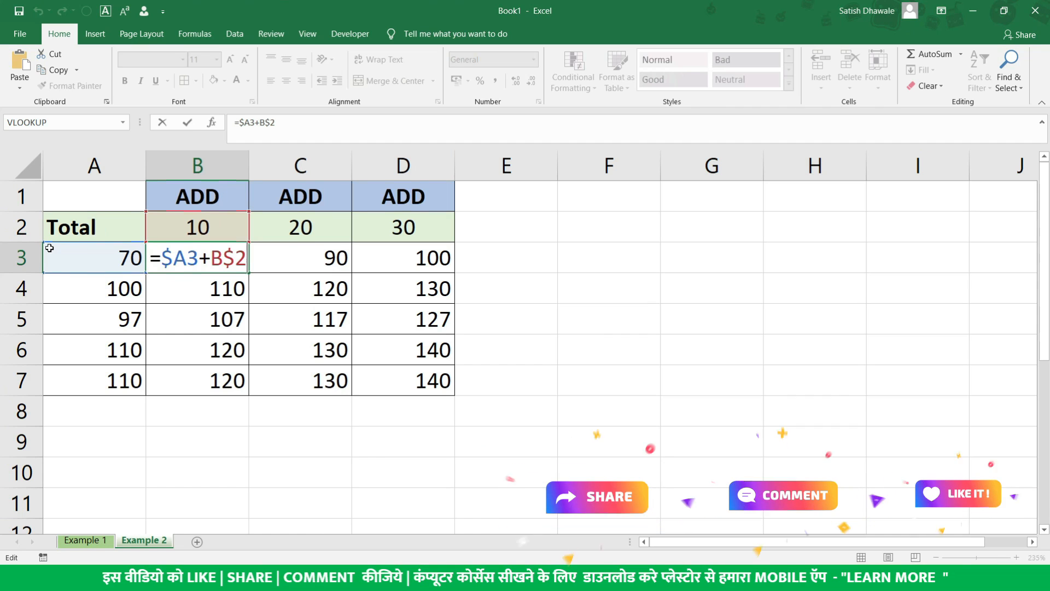
{"action": "key", "text": "ctrl+Return"}
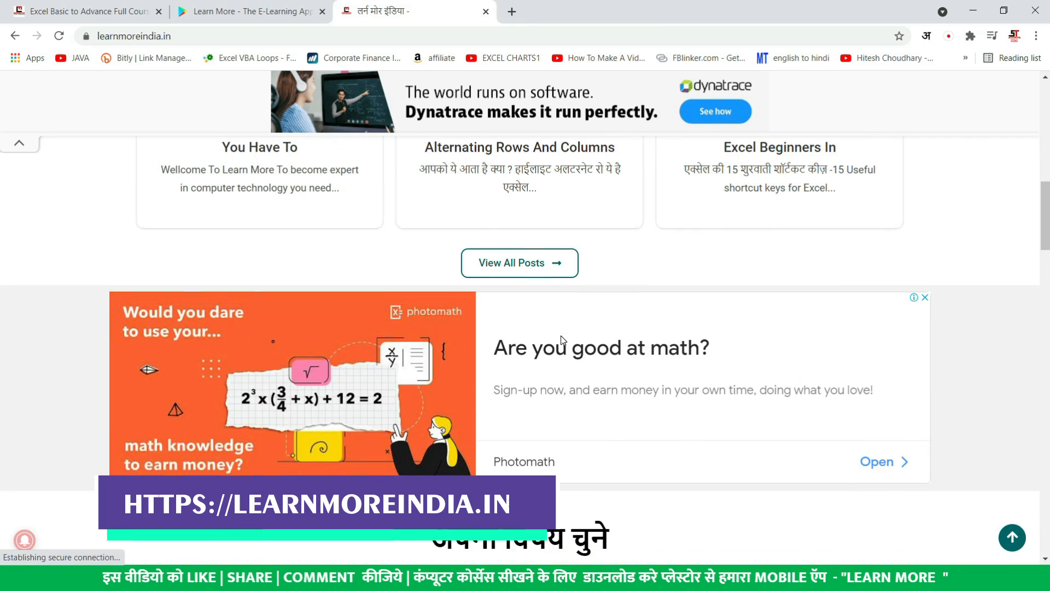
Step: Switch to the learnmoreindia.in page in the browser and look through its homepage sections and topic categories
{"action": "scroll", "coordinate": [563, 340], "scroll_direction": "down", "scroll_amount": 6}
{"action": "scroll", "coordinate": [536, 342], "scroll_direction": "down", "scroll_amount": 1}
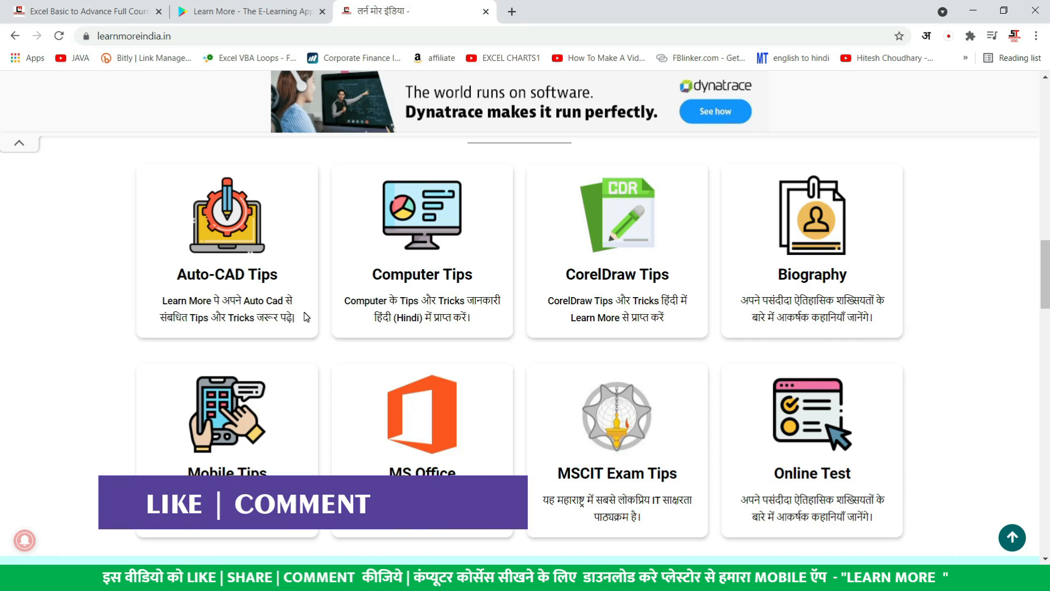
{"action": "scroll", "coordinate": [512, 448], "scroll_direction": "down", "scroll_amount": 5}
{"action": "scroll", "coordinate": [512, 449], "scroll_direction": "up", "scroll_amount": 5}
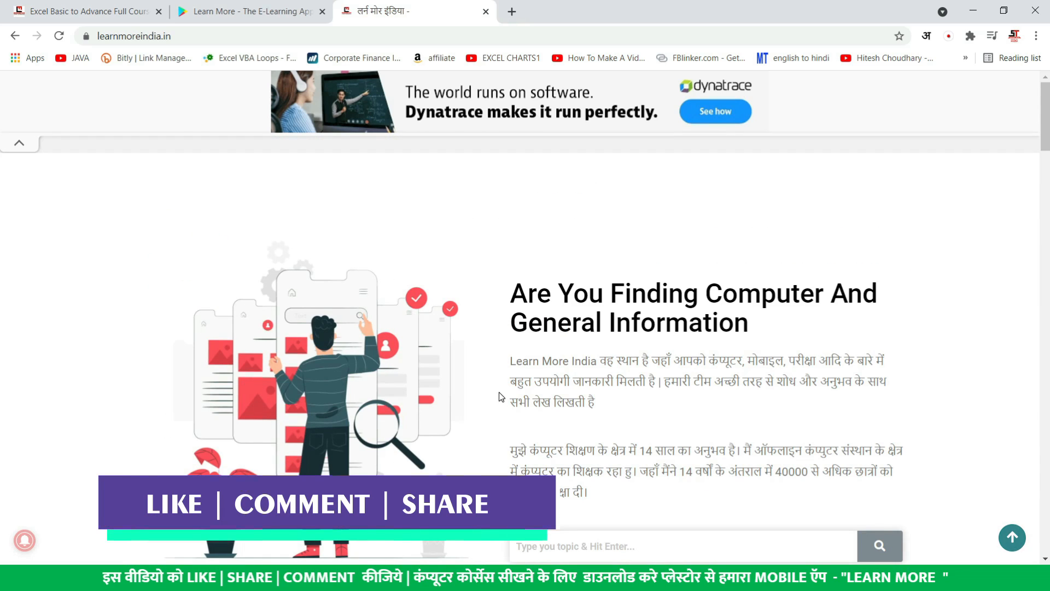
{"action": "scroll", "coordinate": [499, 380], "scroll_direction": "down", "scroll_amount": 7}
{"action": "scroll", "coordinate": [499, 378], "scroll_direction": "down", "scroll_amount": 5}
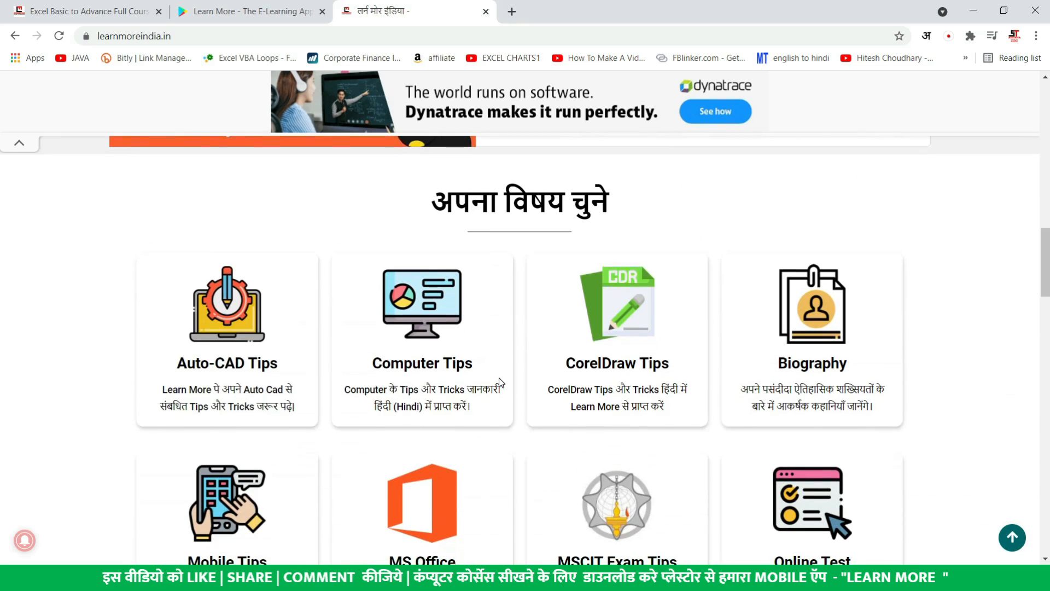
{"action": "scroll", "coordinate": [499, 379], "scroll_direction": "down", "scroll_amount": 3}
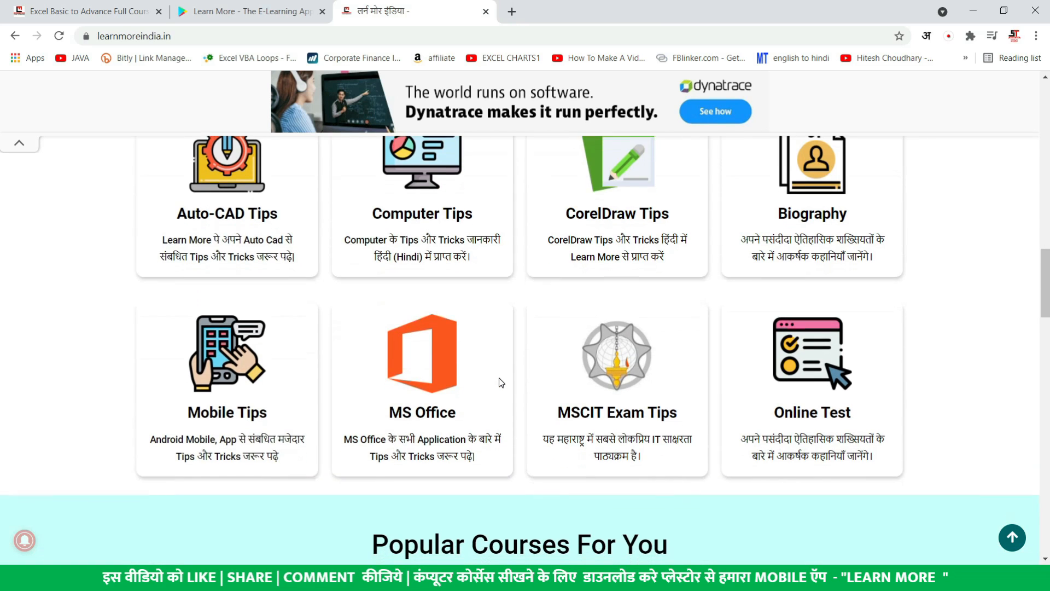